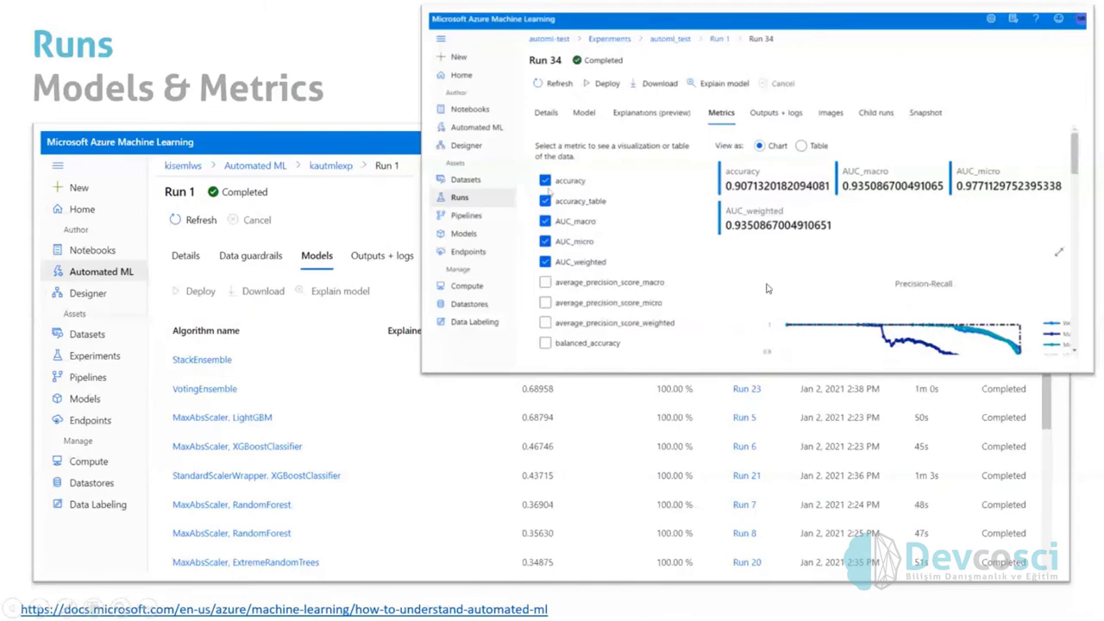
left_click(767, 287)
left_click(767, 287)
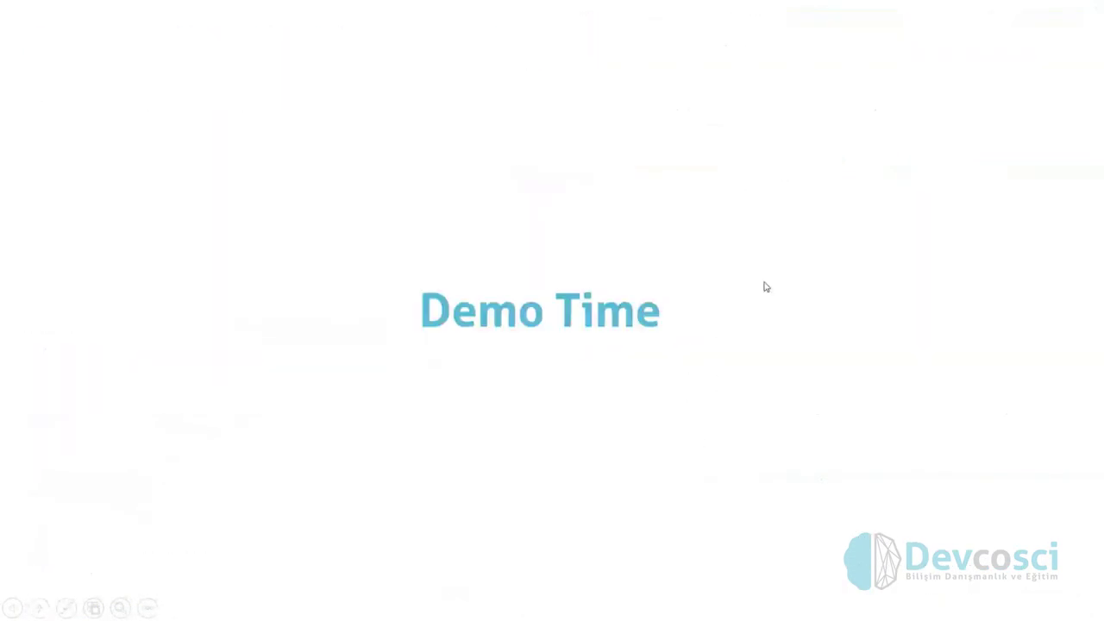
left_click(765, 286)
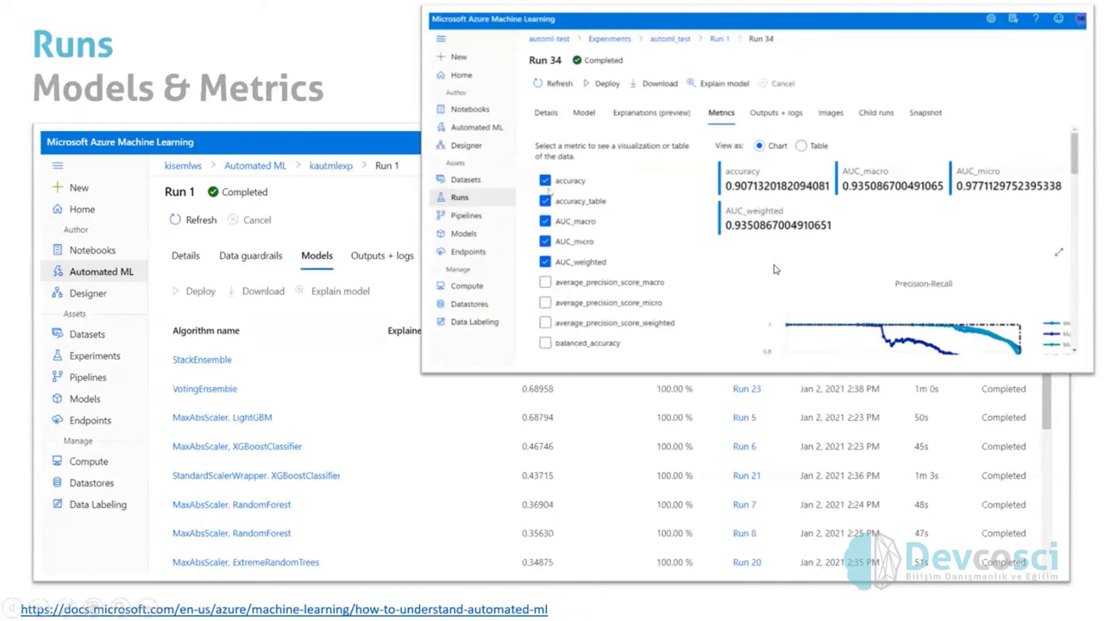
key("ctrl+p")
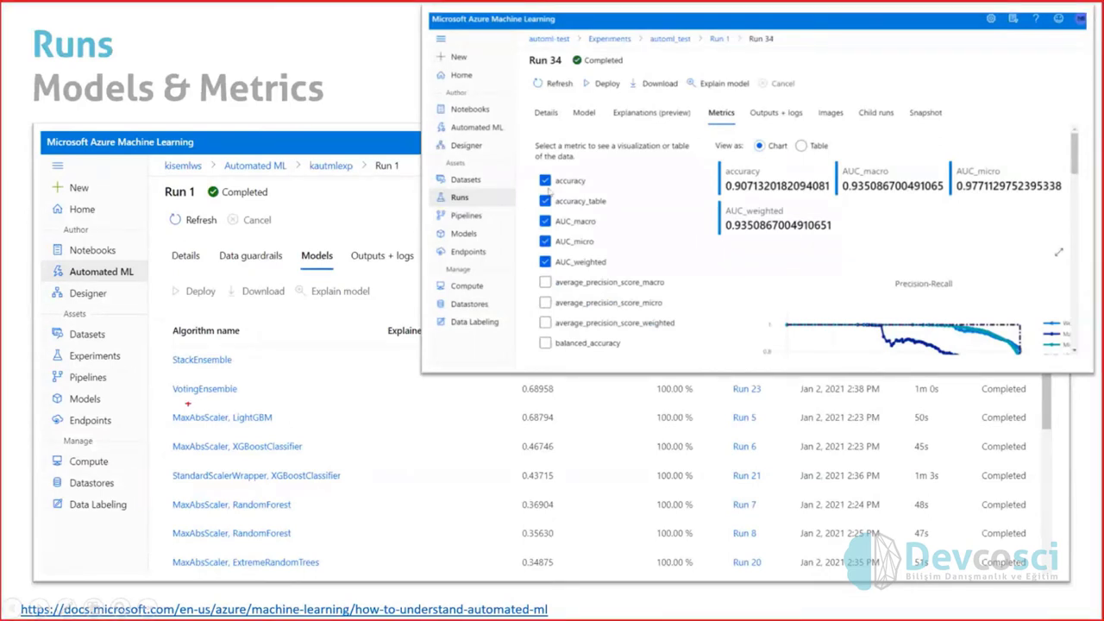
left_click_drag(156, 325, 357, 580)
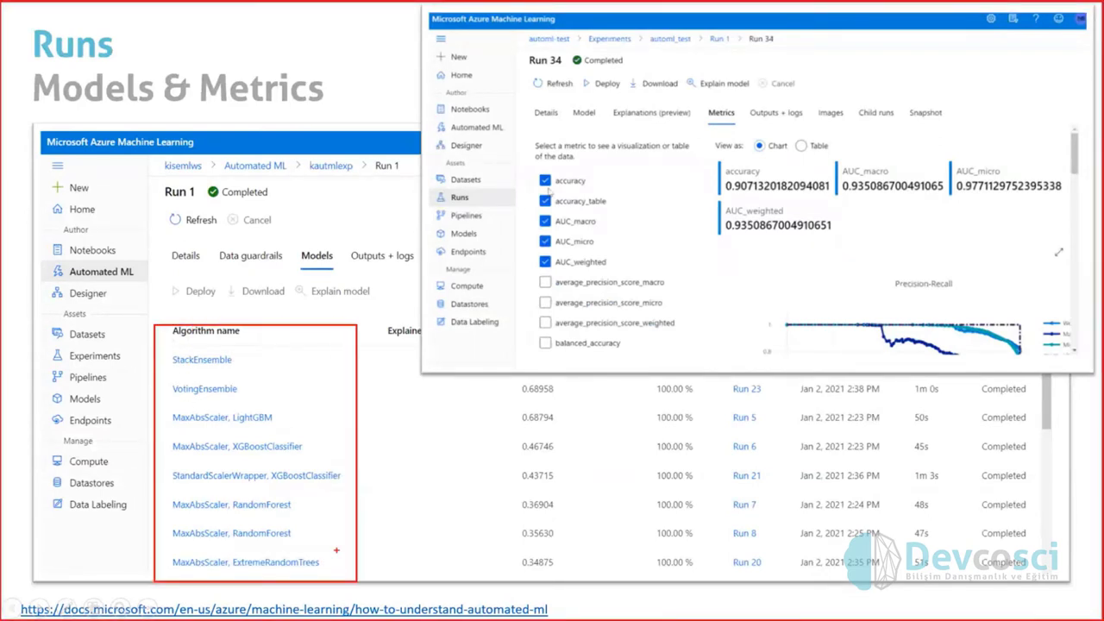
left_click_drag(250, 366, 278, 378)
left_click_drag(198, 429, 227, 443)
left_click_drag(262, 408, 336, 388)
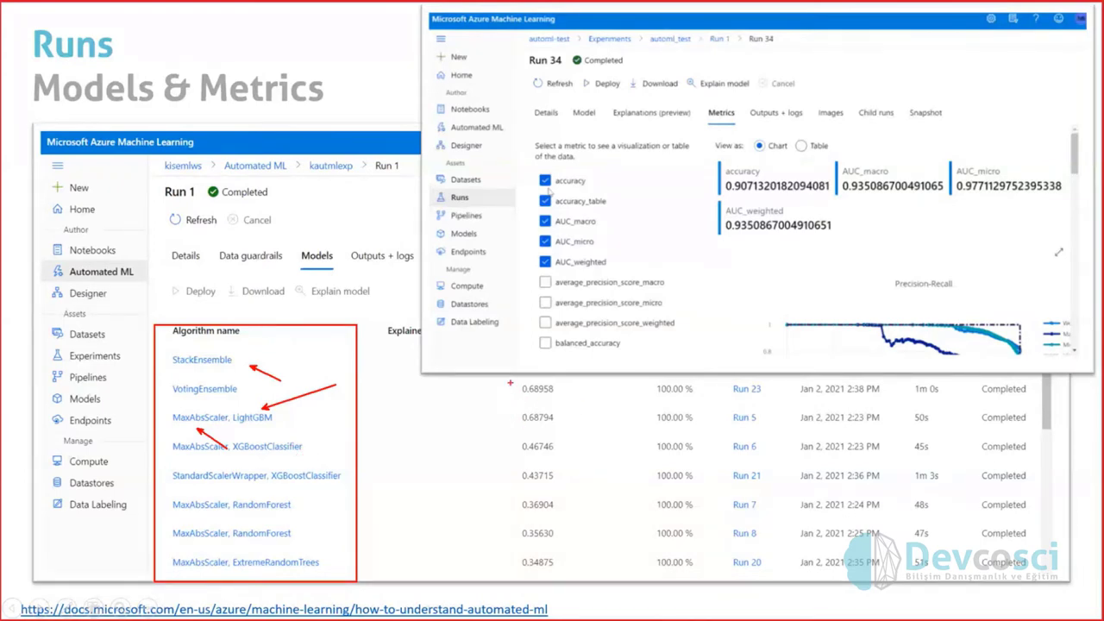
left_click_drag(510, 380, 567, 576)
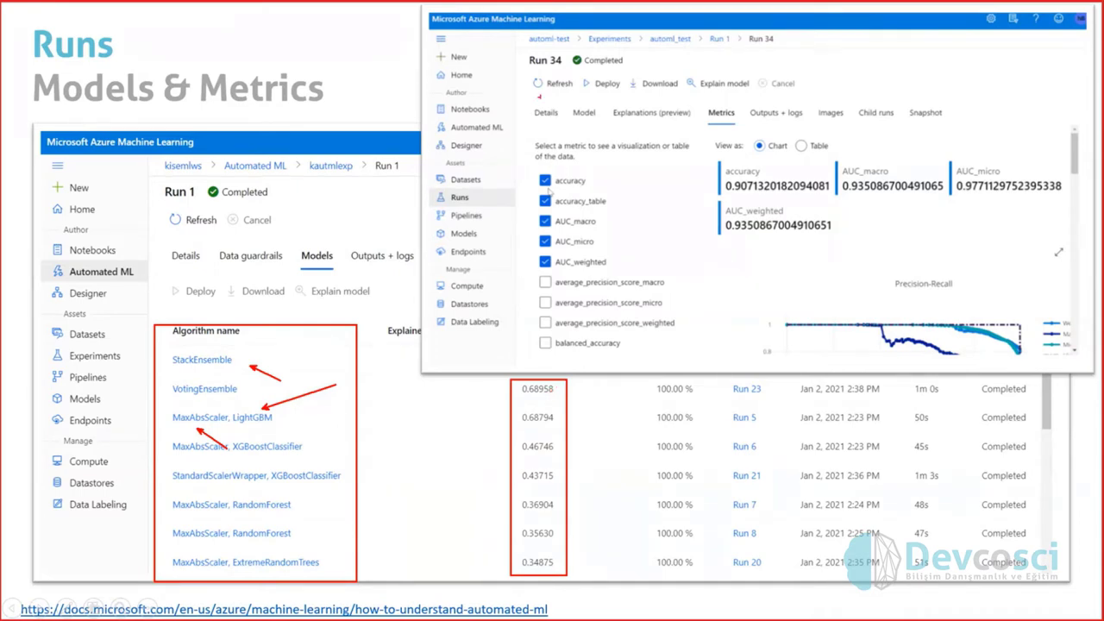
left_click_drag(704, 101, 739, 137)
key("Escape")
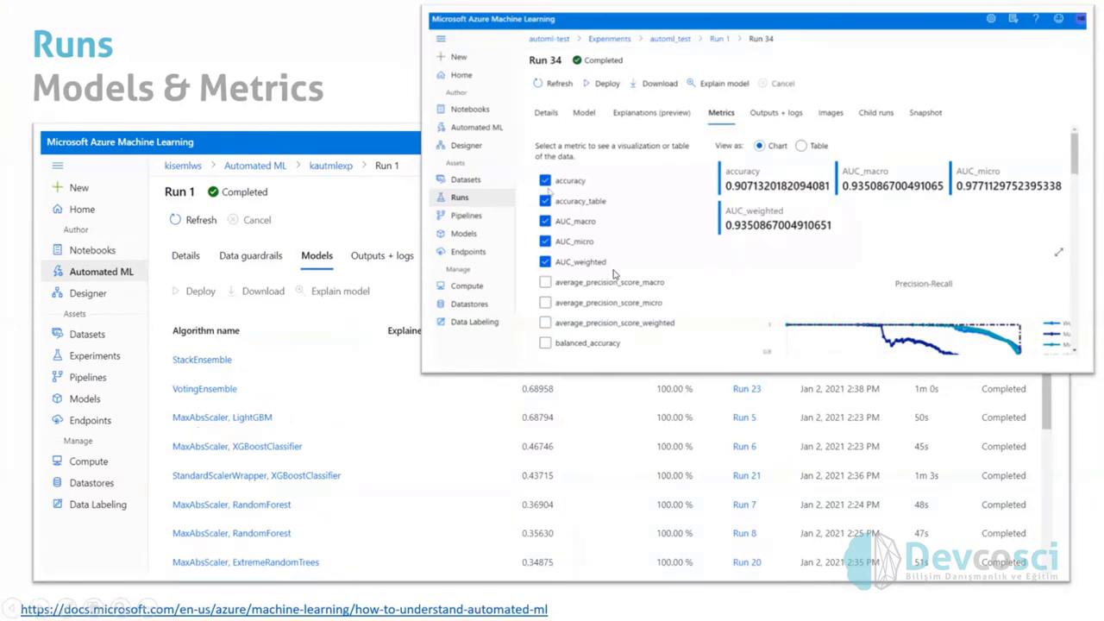
- Leave the slide show and switch to the Azure portal in Chrome
key("Escape")
key("super+d")
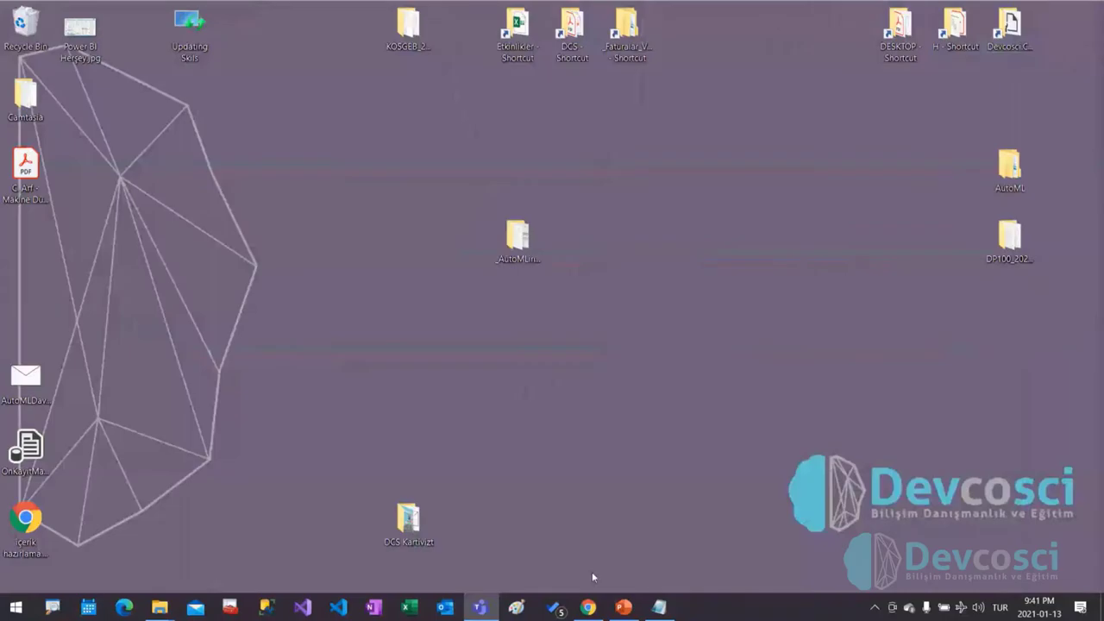
left_click(589, 607)
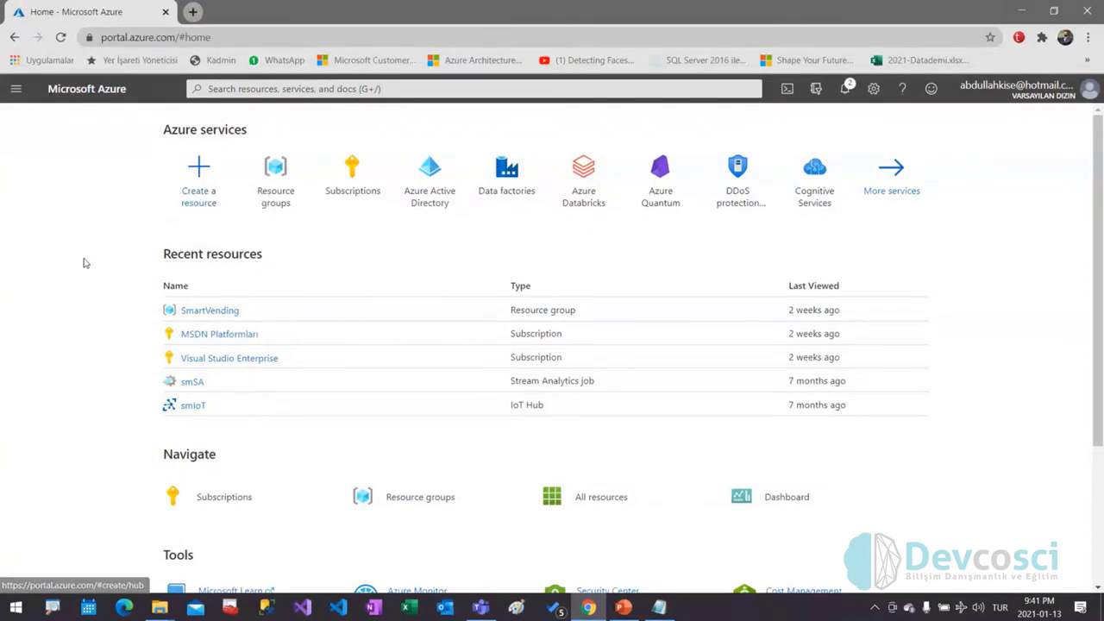
- Find the Machine Learning resource in the Azure Marketplace and start creating a workspace from it
left_click(195, 193)
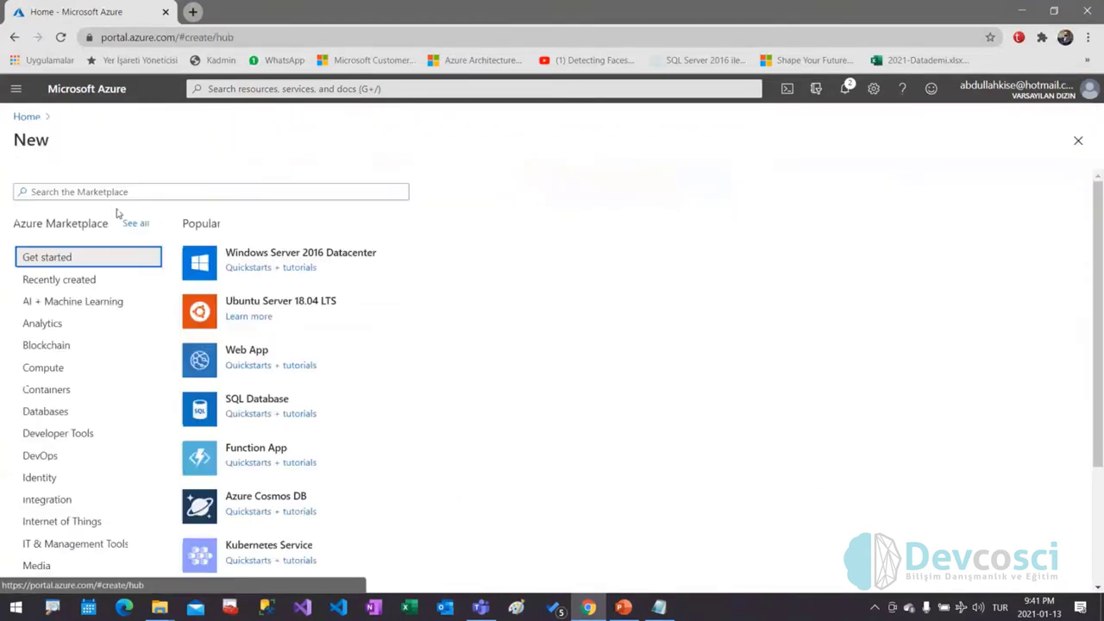
type("m")
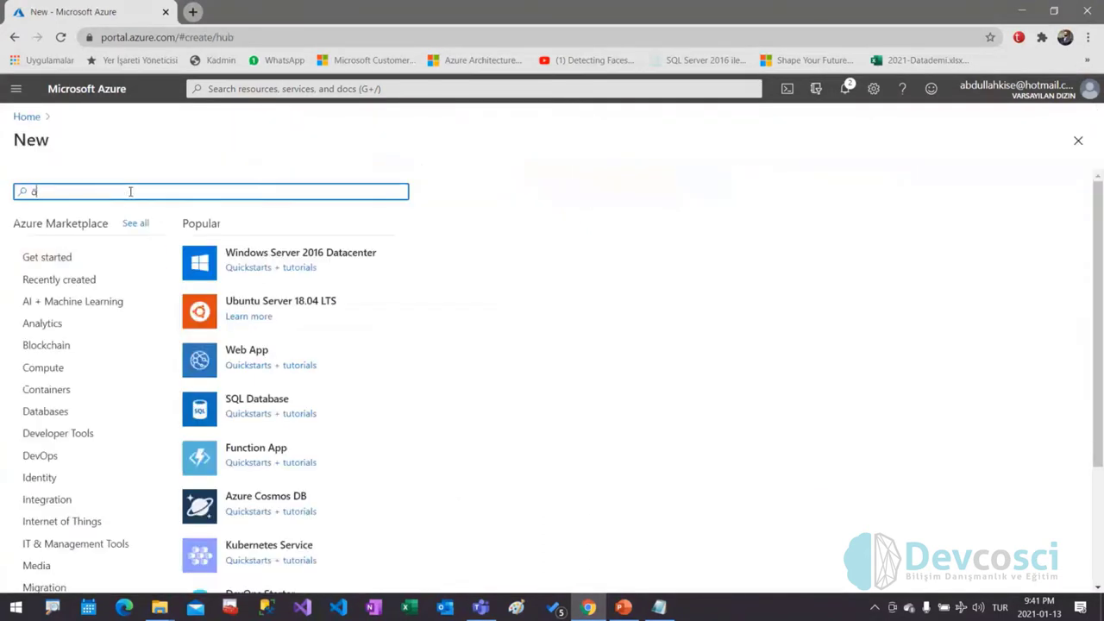
type("ach")
left_click(103, 218)
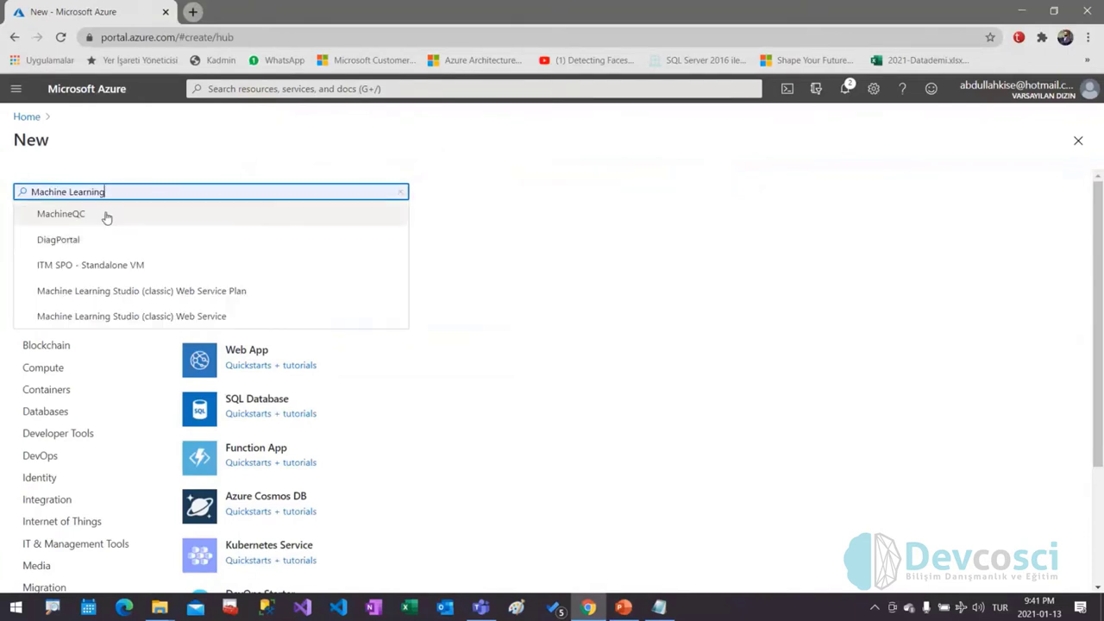
left_click(509, 249)
left_click(143, 193)
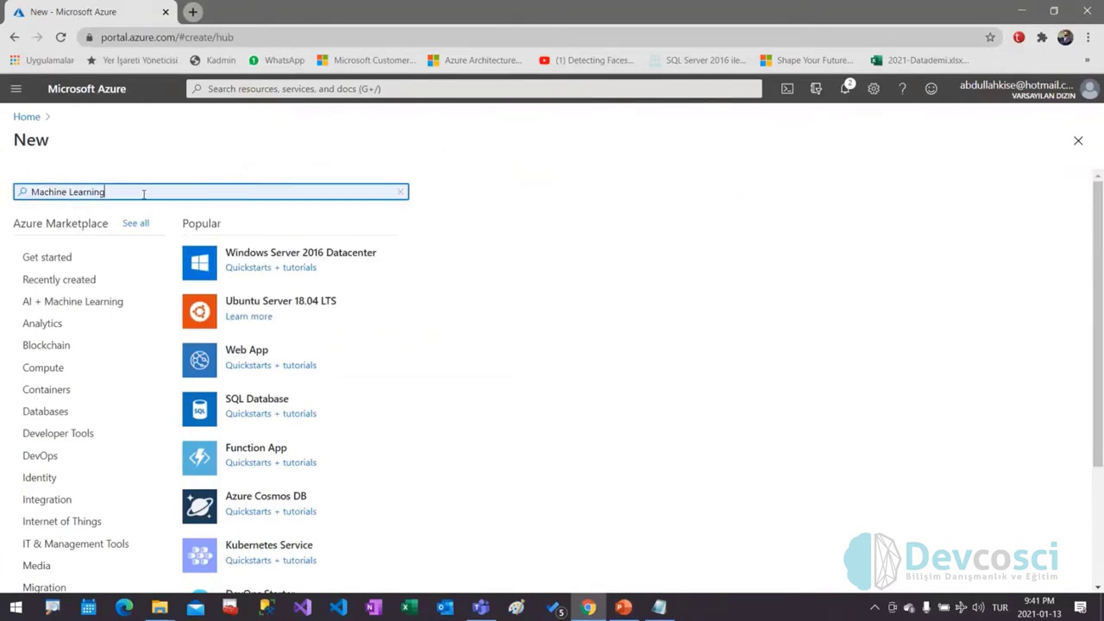
key("Return")
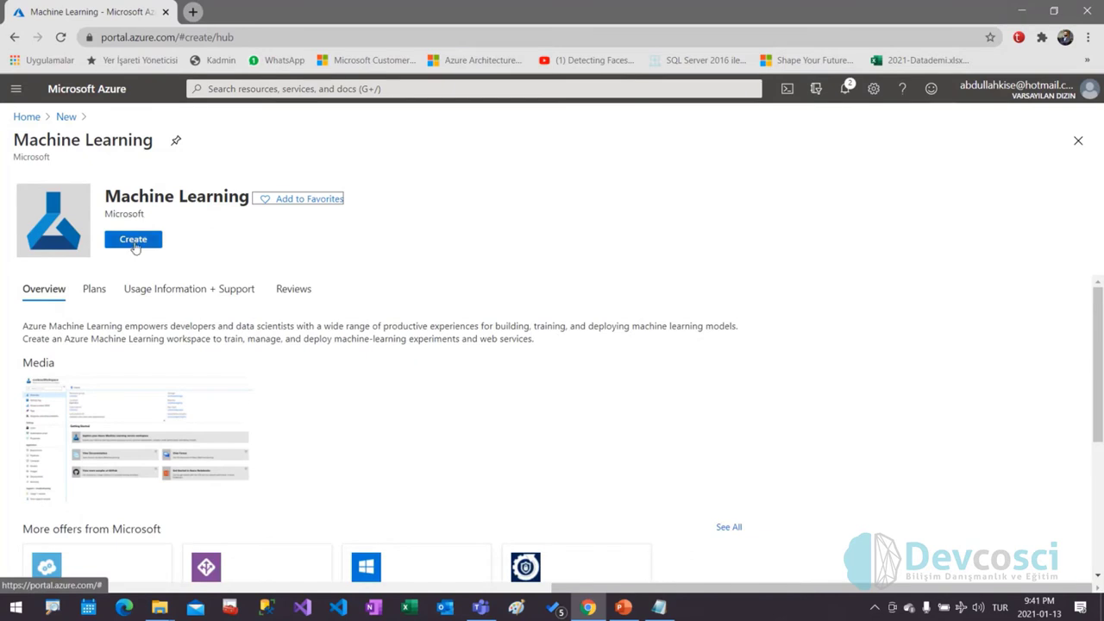
left_click(133, 245)
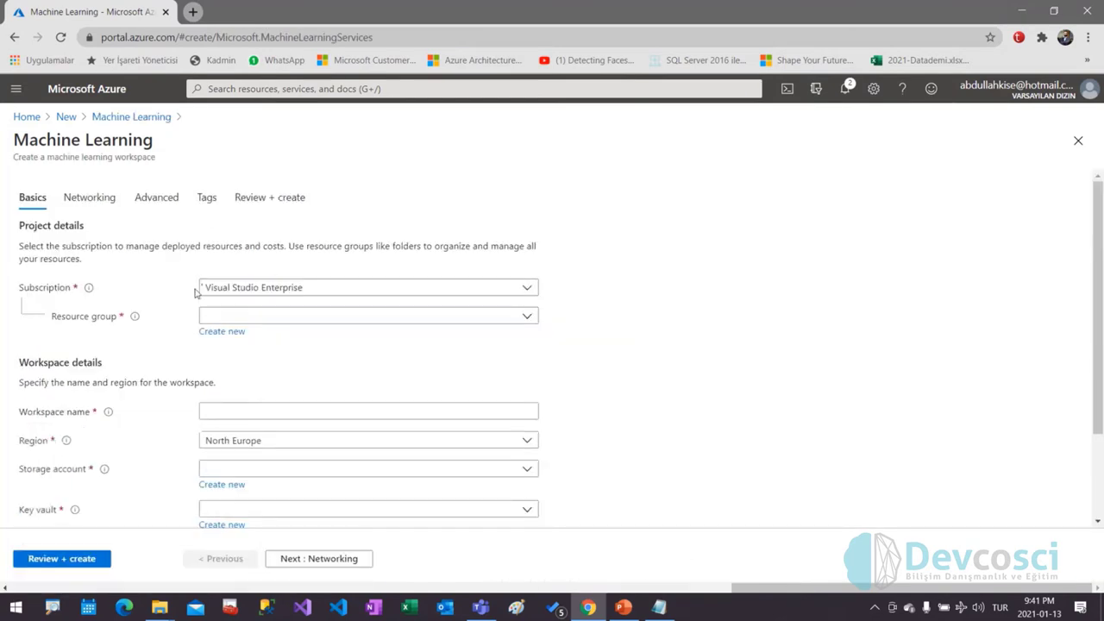
- Choose the Visual Studio Enterprise subscription and create a new resource group named krg for the workspace
scroll(176, 299, "down", 1)
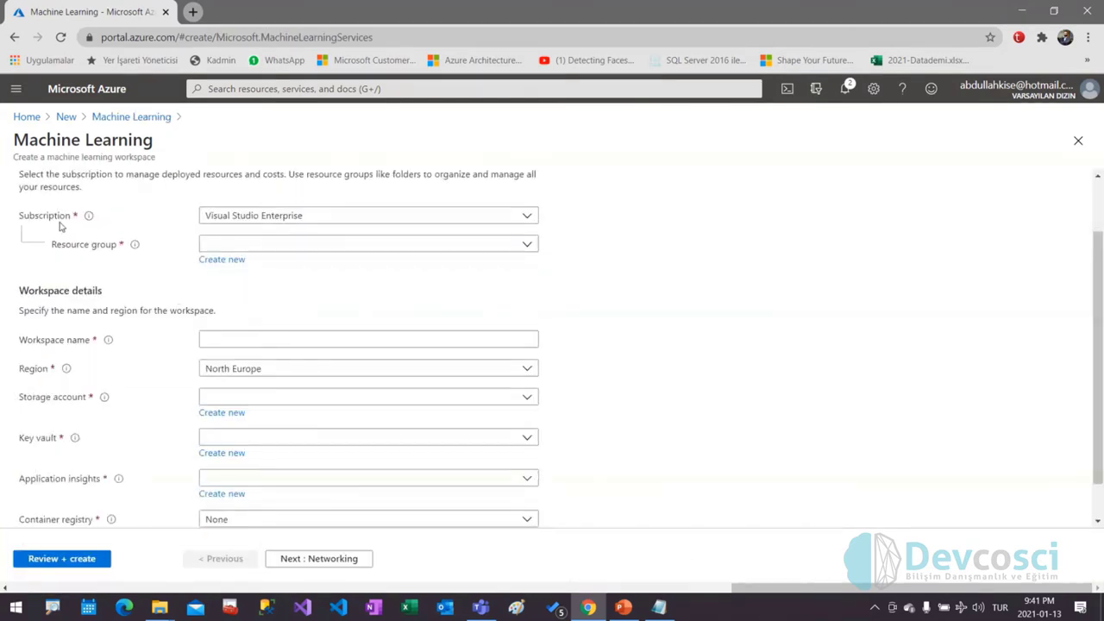
left_click(264, 216)
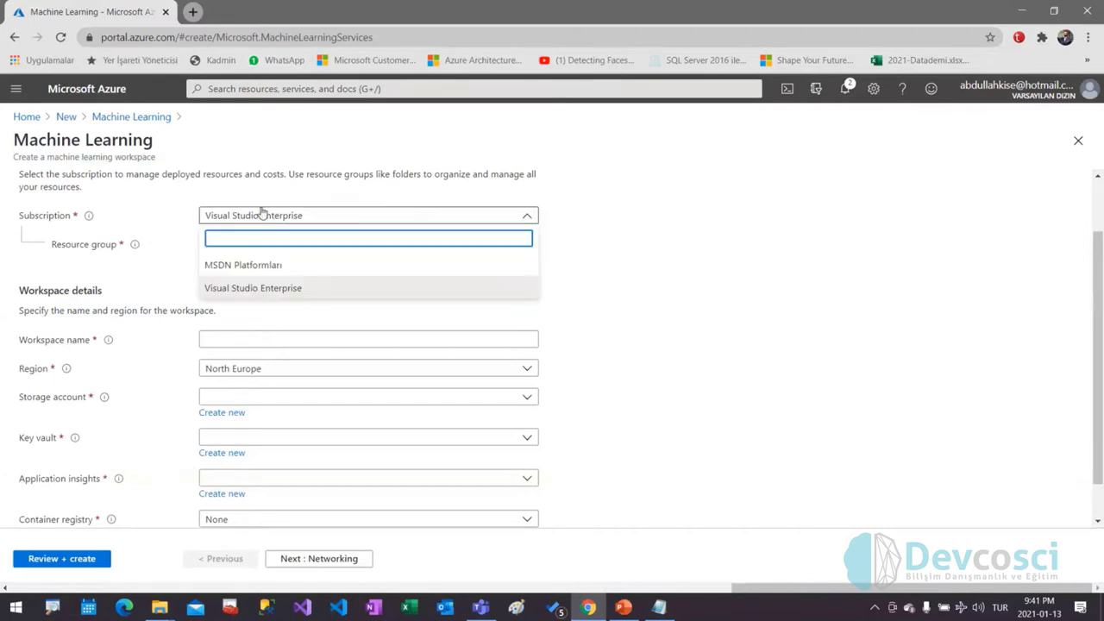
left_click(244, 290)
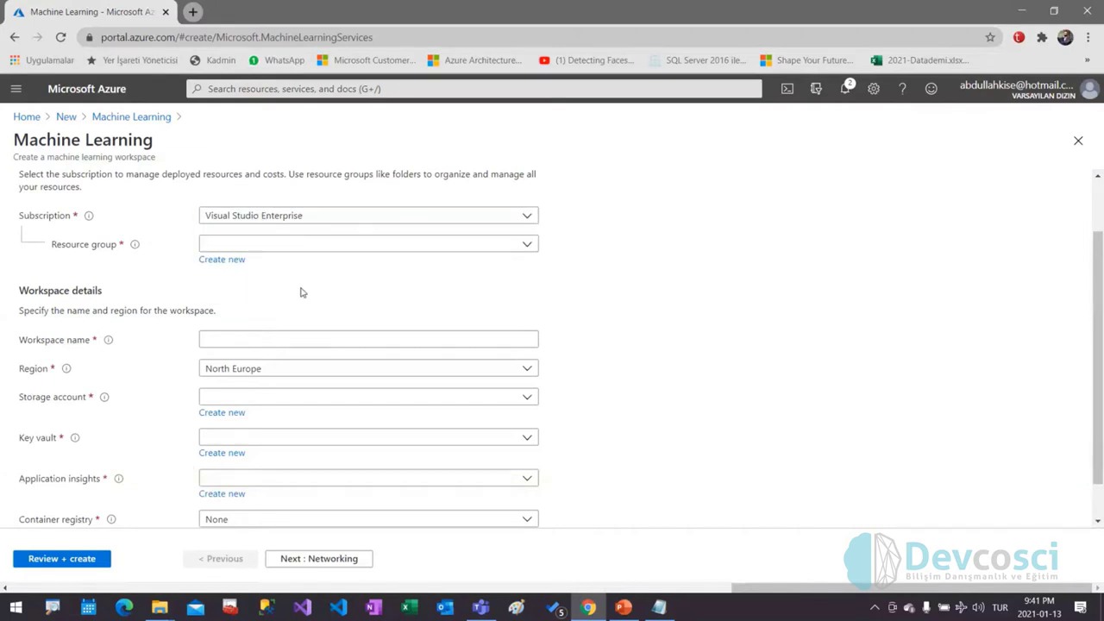
left_click(214, 248)
left_click(173, 256)
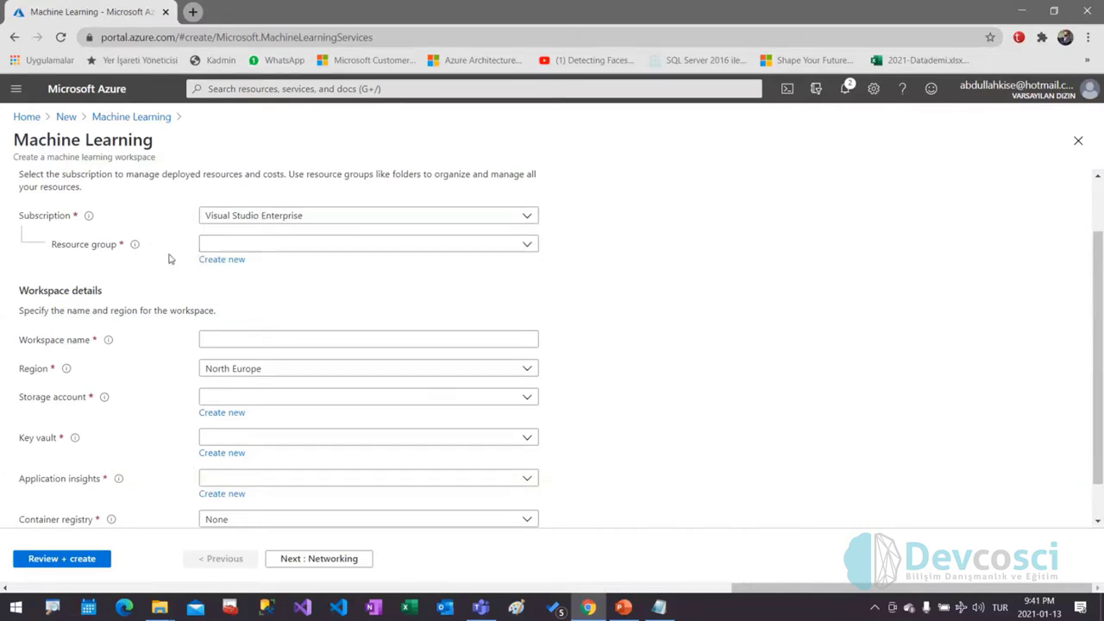
left_click(220, 259)
type("krg")
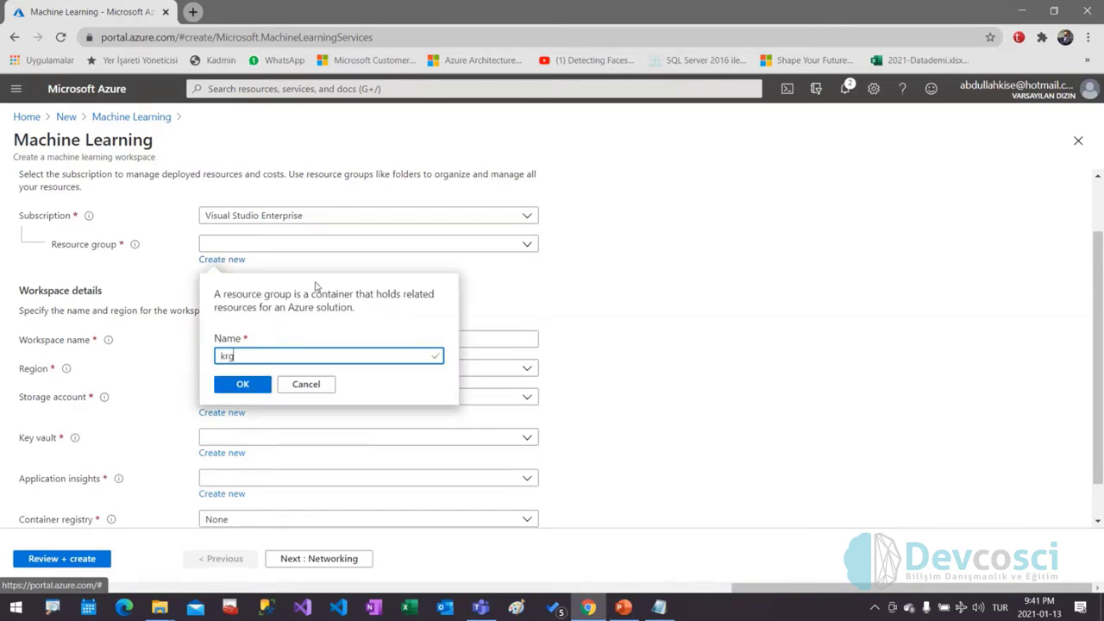
left_click(245, 385)
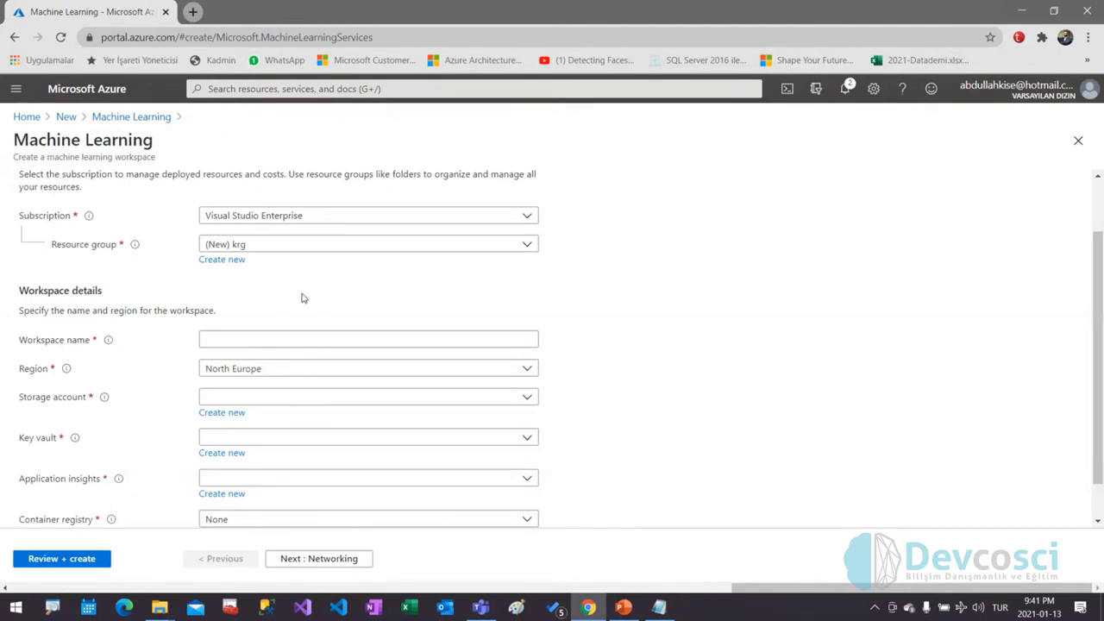
- Name the workspace kisemlws and set its region to North Europe
left_click(229, 336)
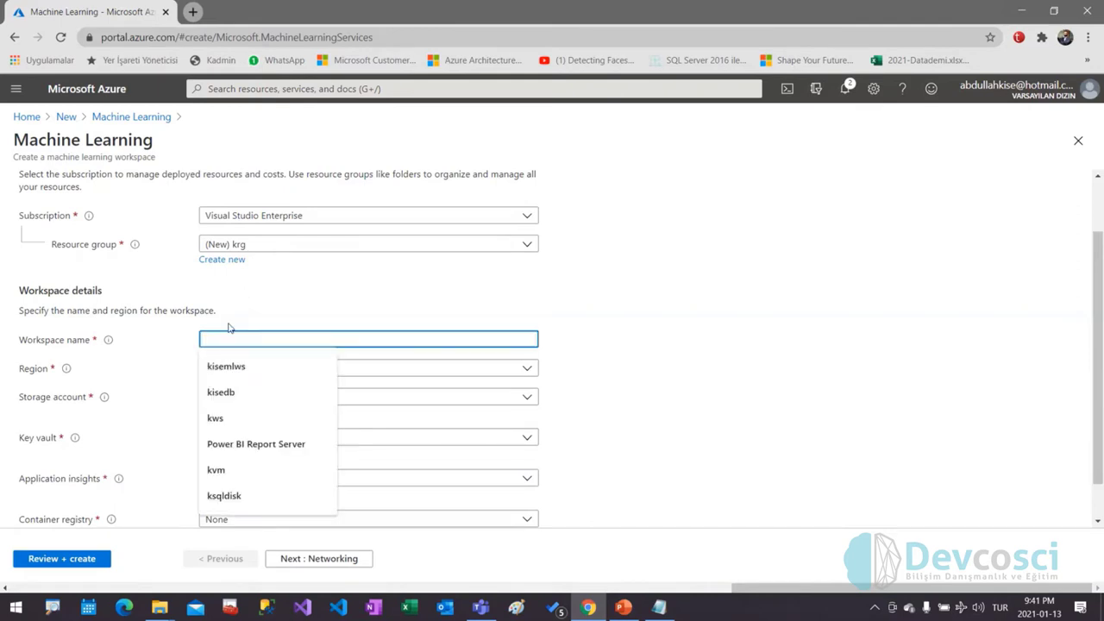
type("kisemlw")
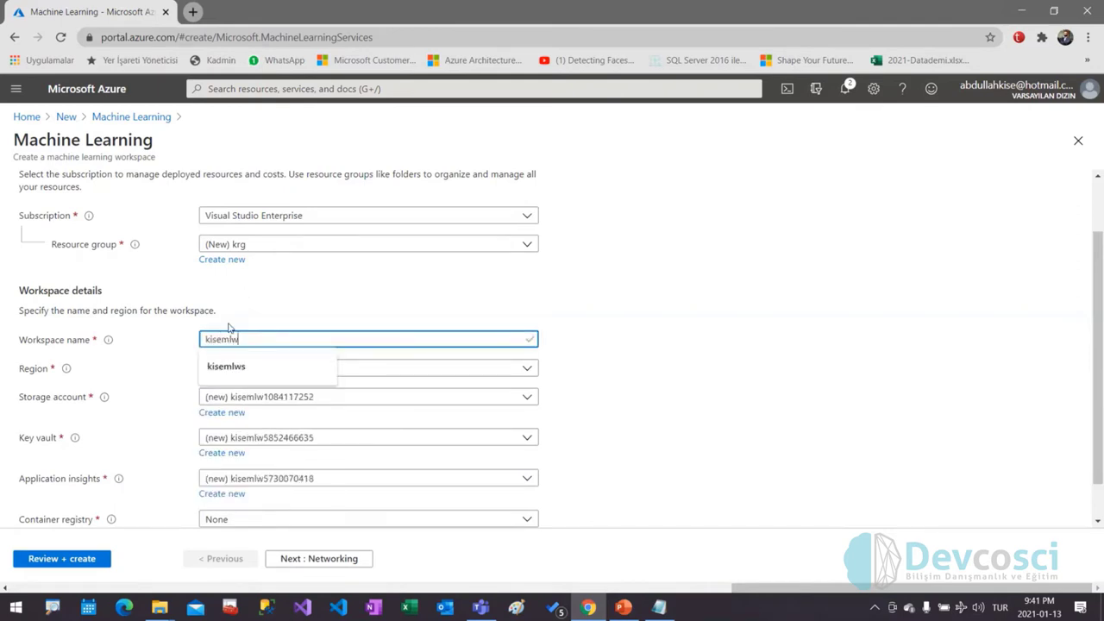
type("s")
left_click(301, 308)
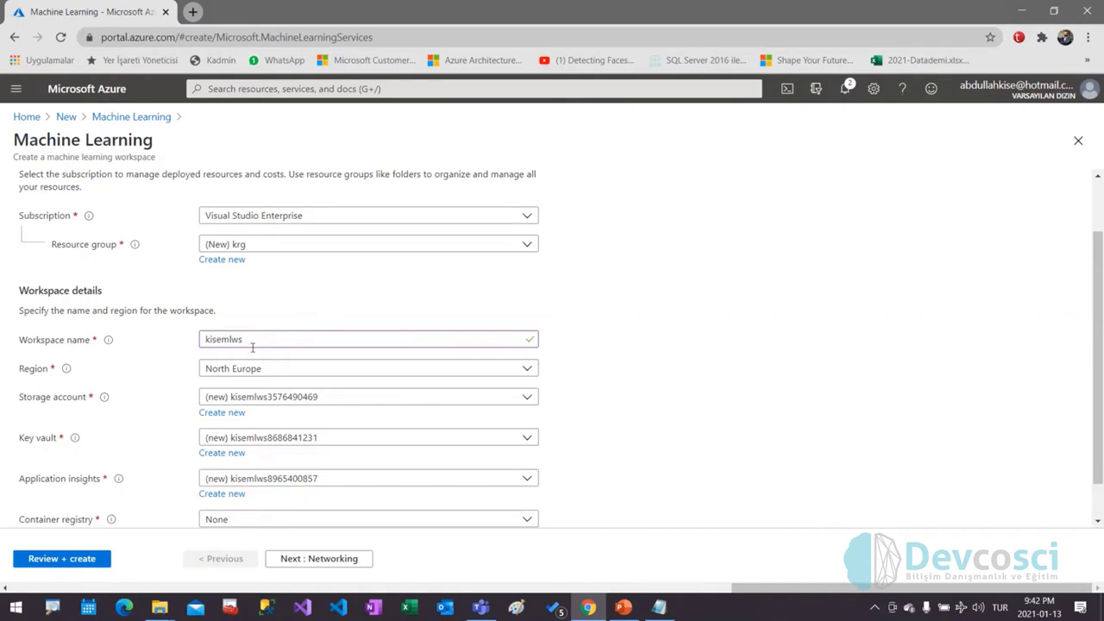
left_click(231, 373)
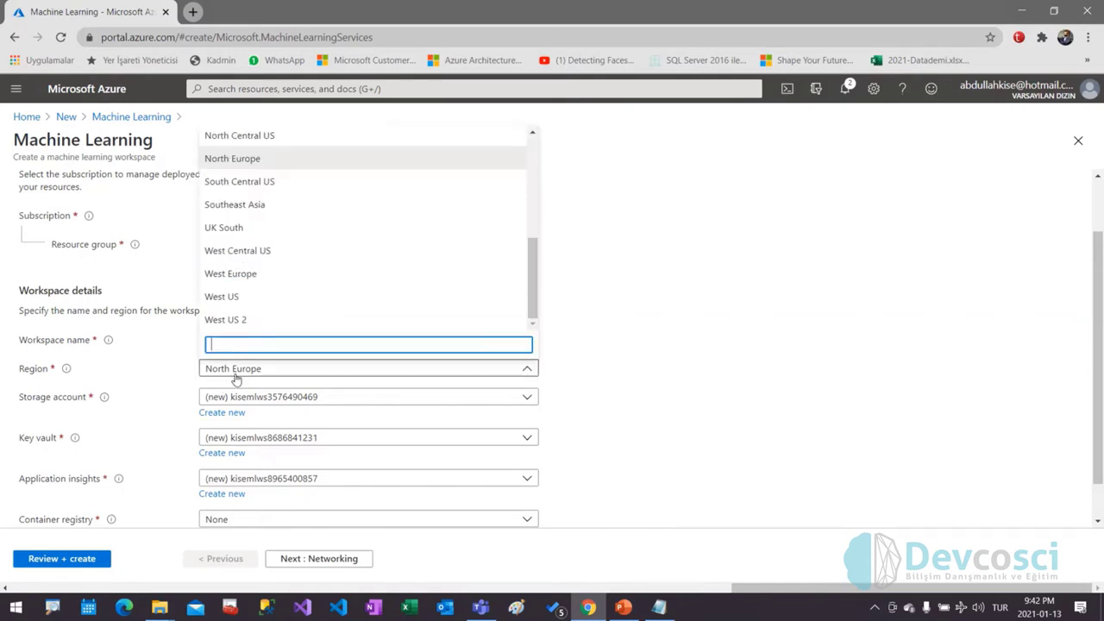
left_click(248, 168)
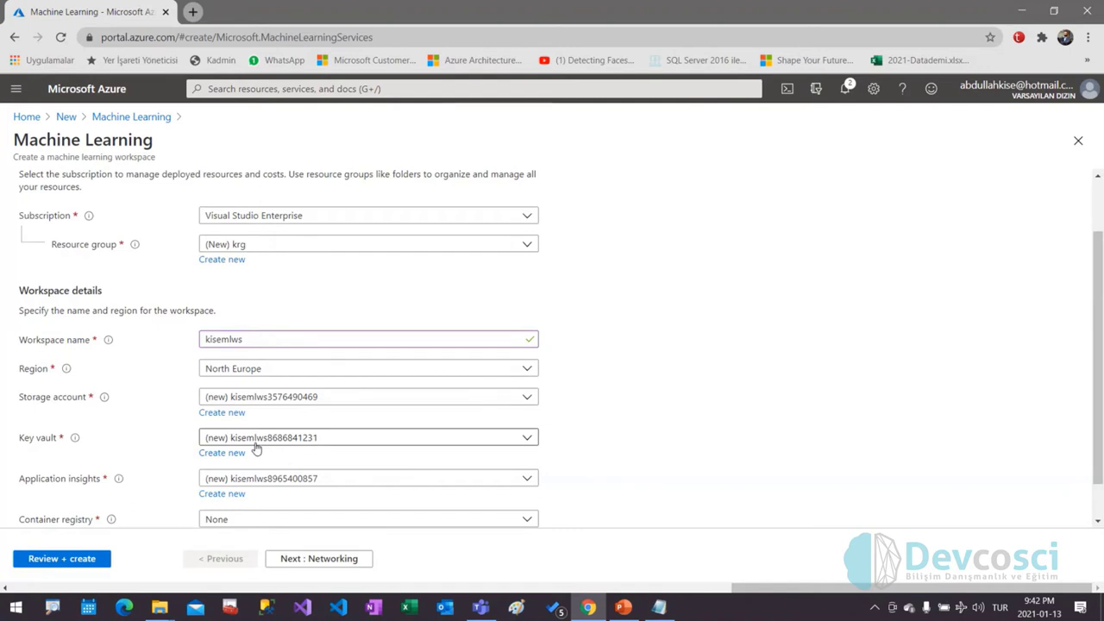
scroll(165, 506, "down", 1)
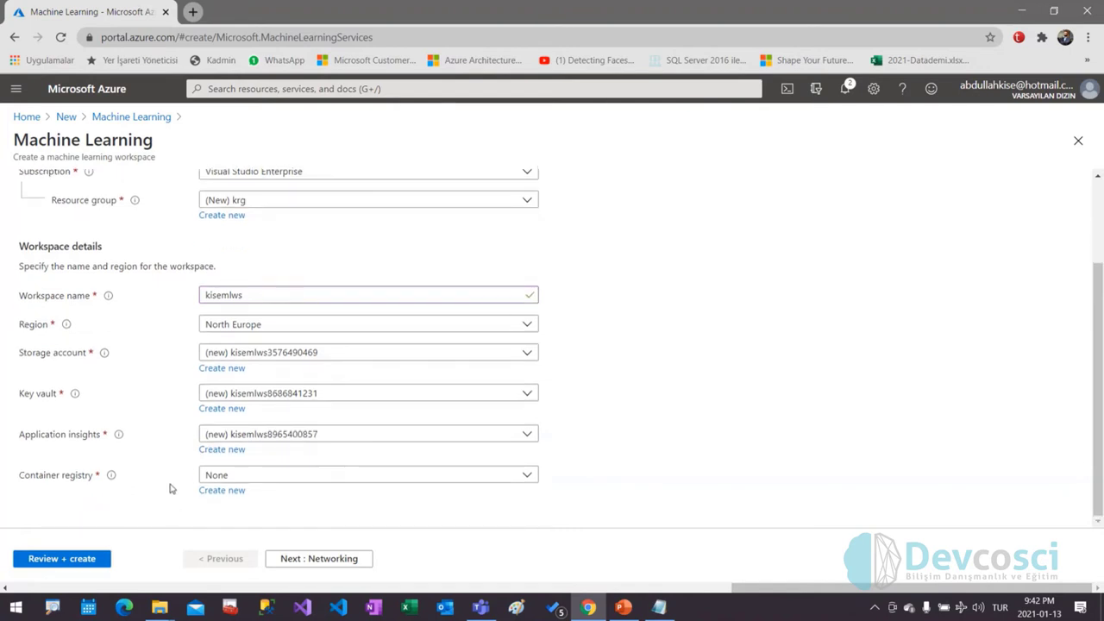
left_click_drag(324, 439, 388, 462)
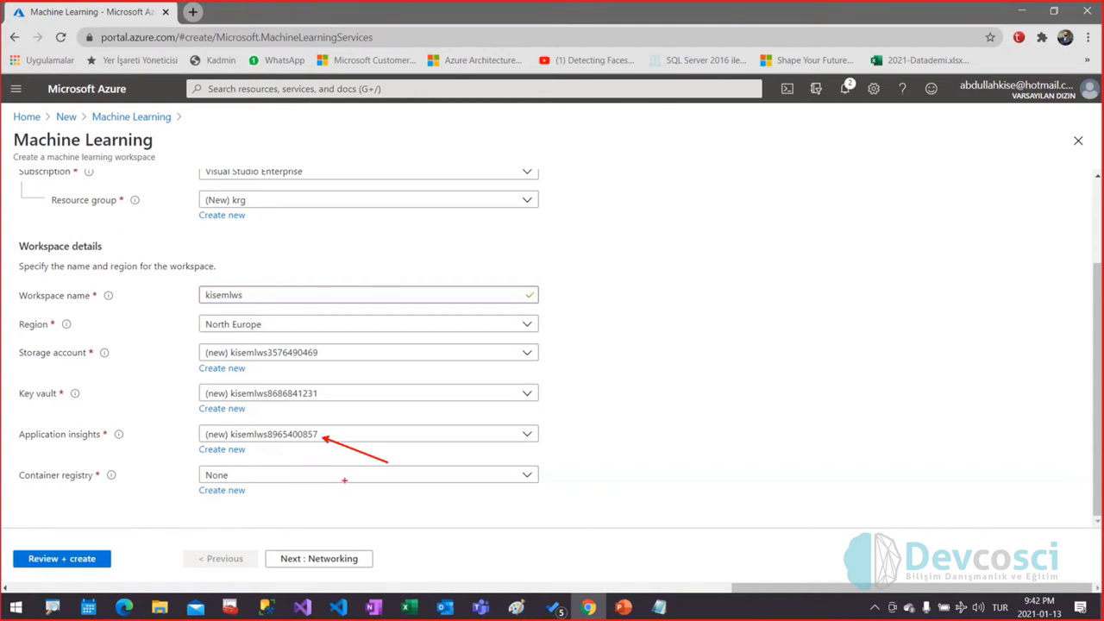
key("Escape")
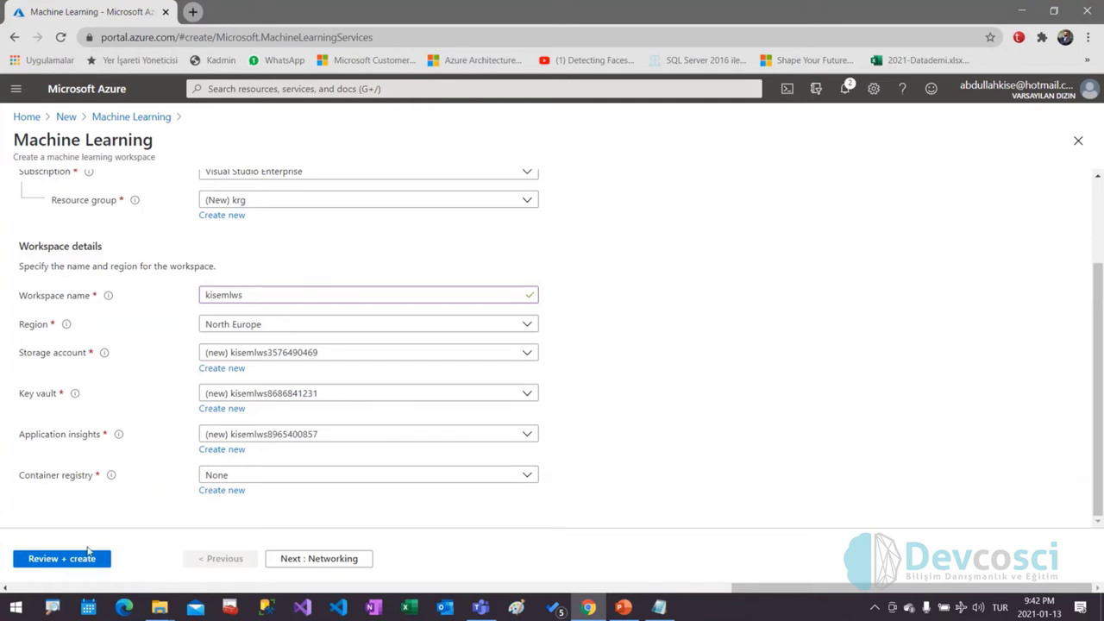
- Review and create the kisemlws workspace, and open its resource page from the deployment details
left_click(60, 562)
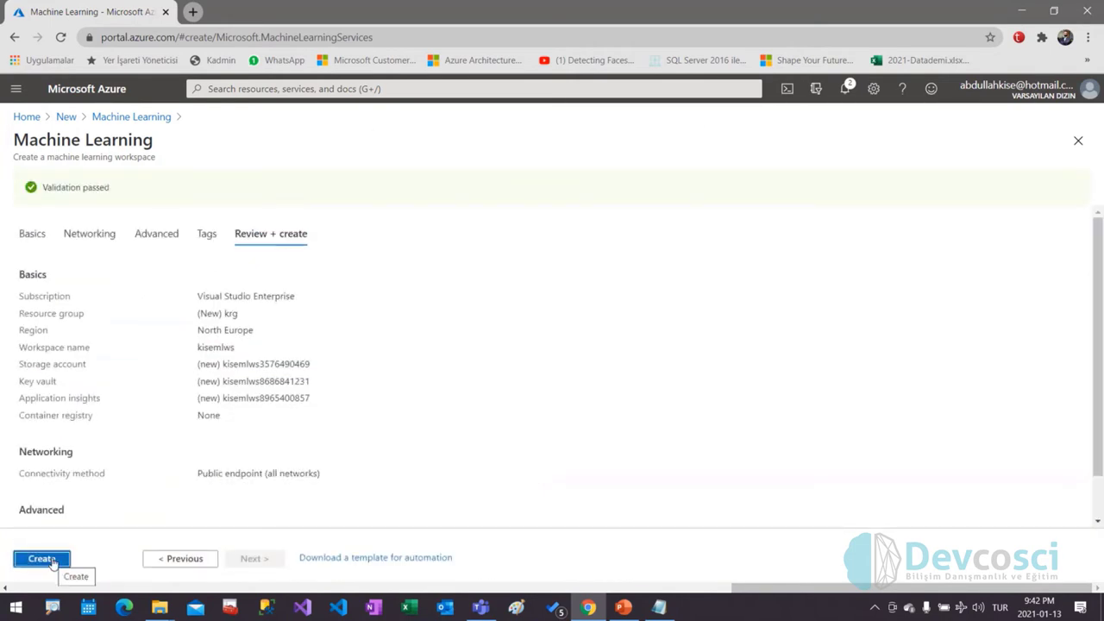
left_click(41, 559)
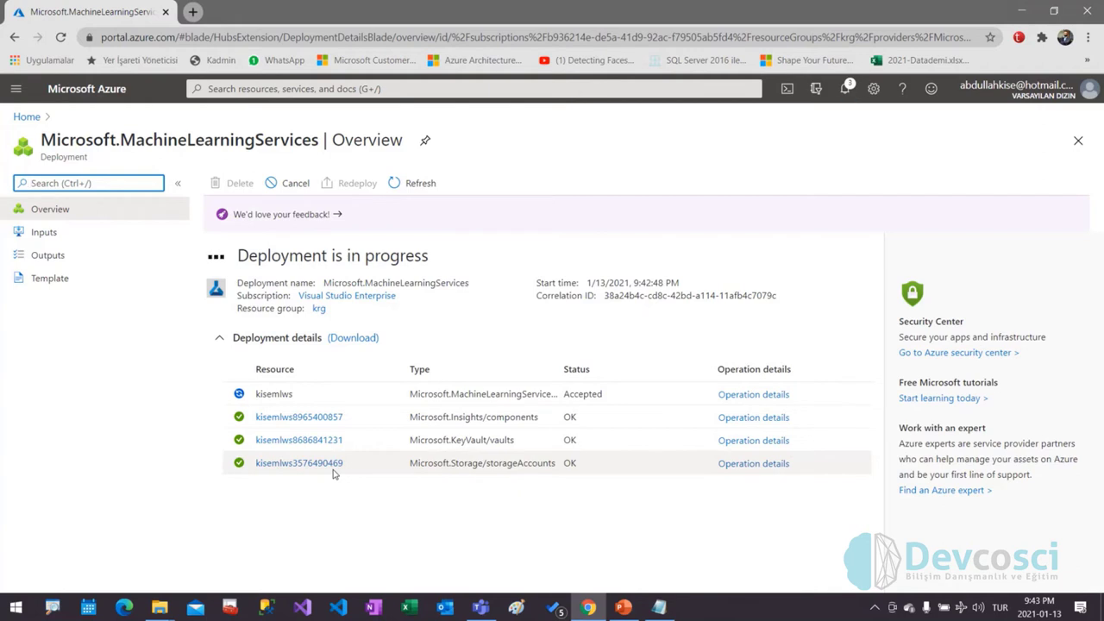
left_click(288, 393)
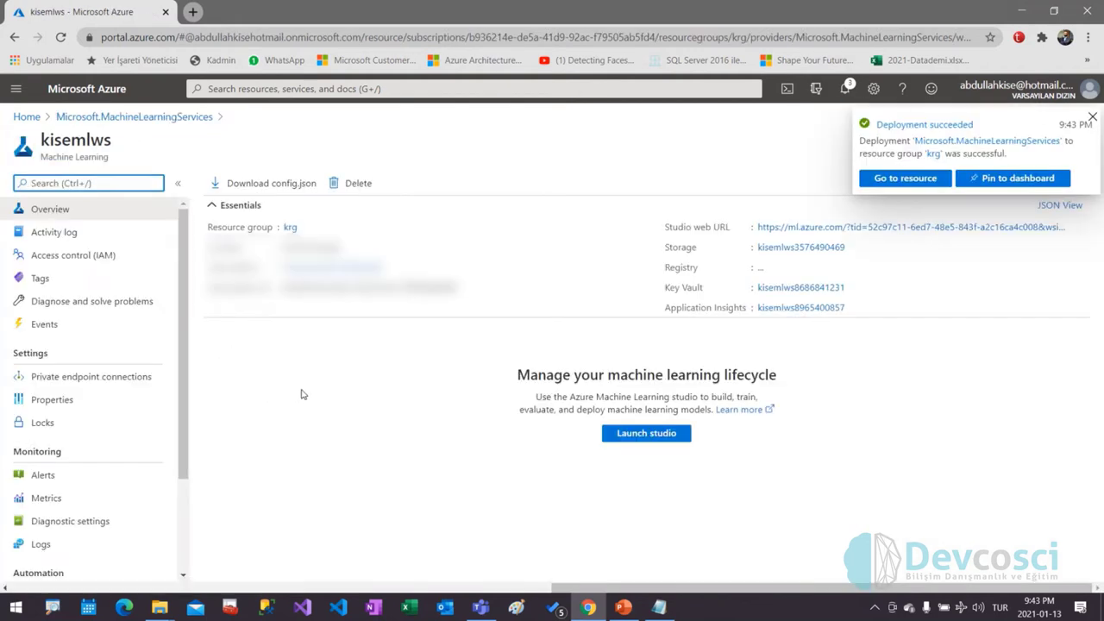
- Download the workspace's config.json file and launch Azure Machine Learning studio for the workspace
left_click(288, 185)
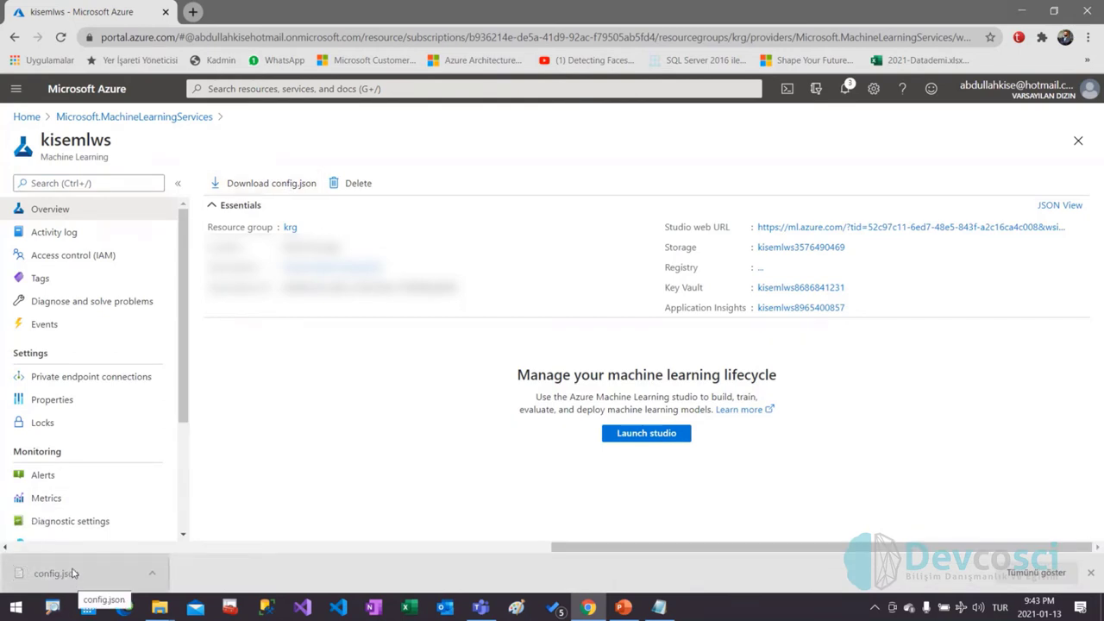
left_click(652, 437)
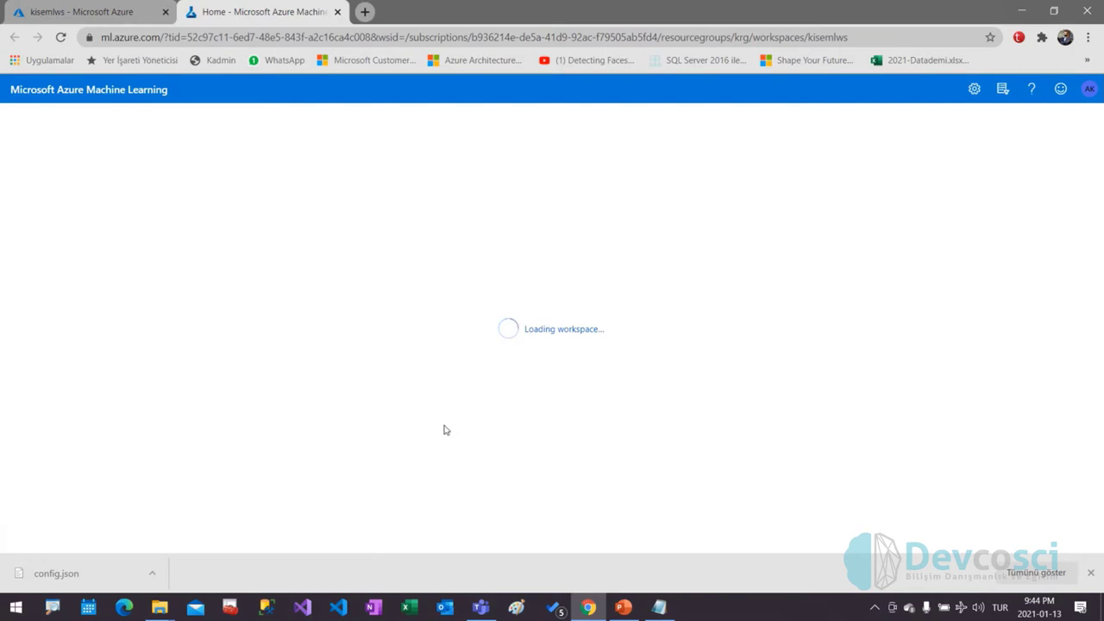
left_click(1090, 573)
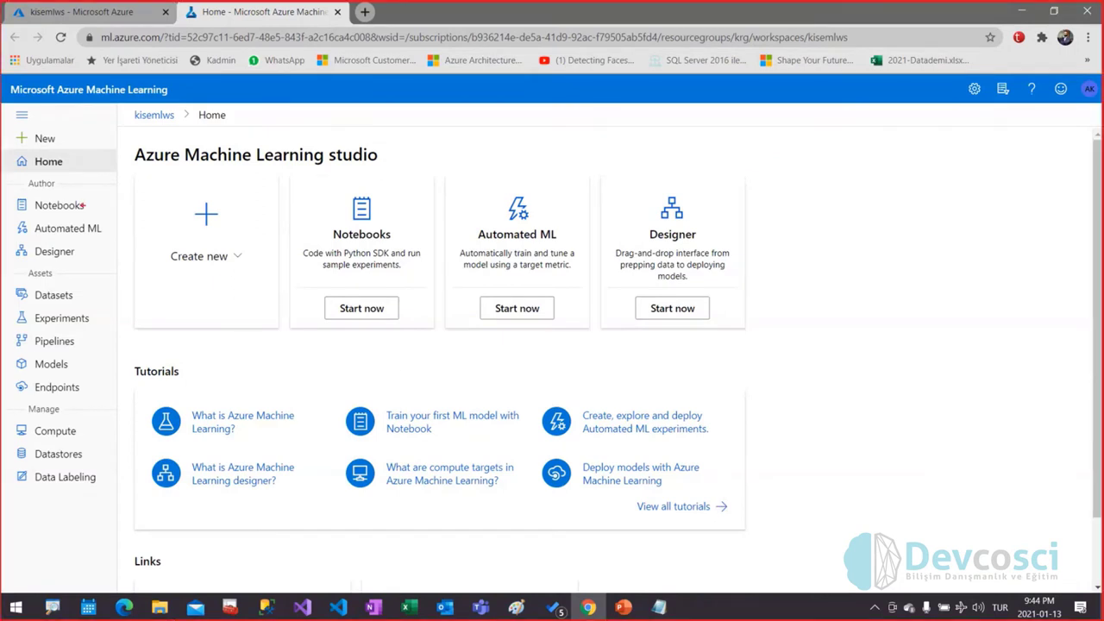
mouse_move(5, 129)
left_mouse_down()
mouse_move(119, 406)
mouse_move(148, 532)
mouse_move(124, 514)
left_mouse_up()
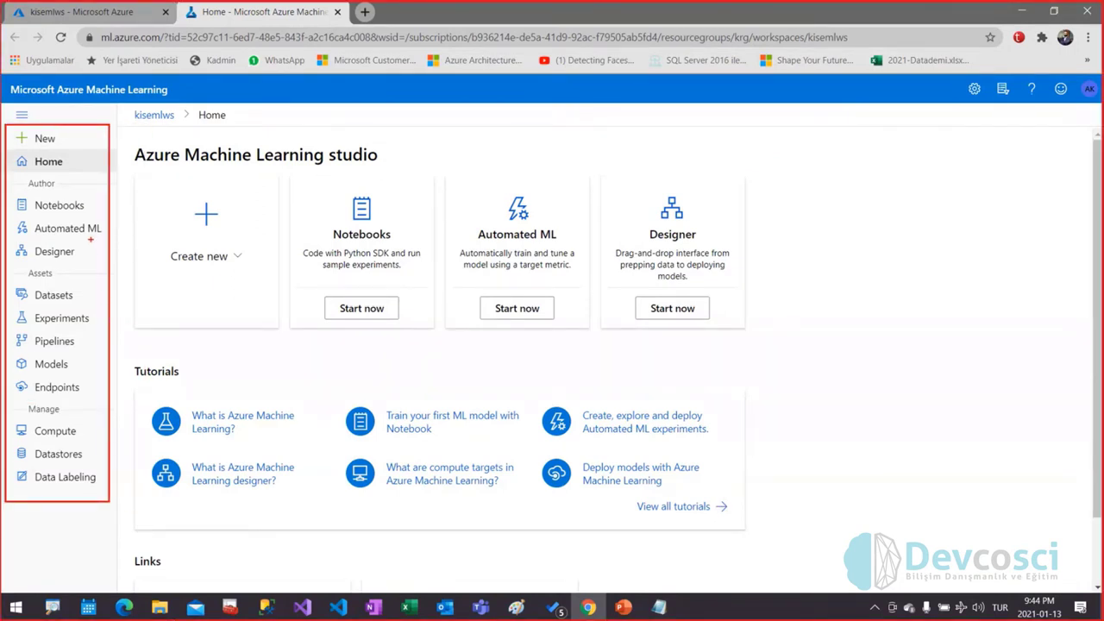
left_click_drag(90, 240, 108, 266)
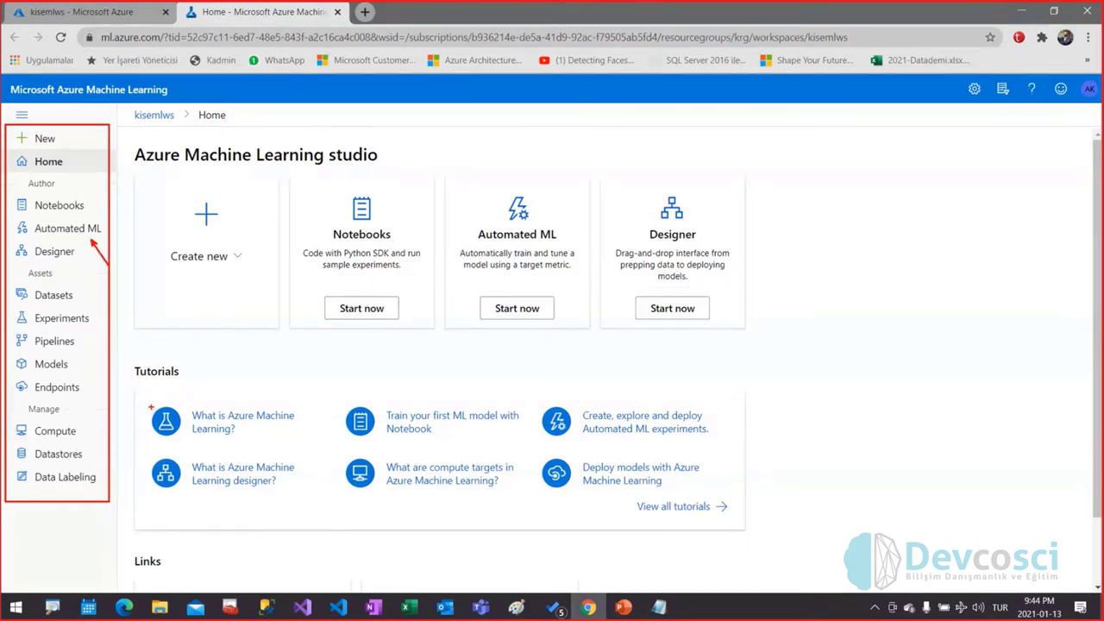
key("Escape")
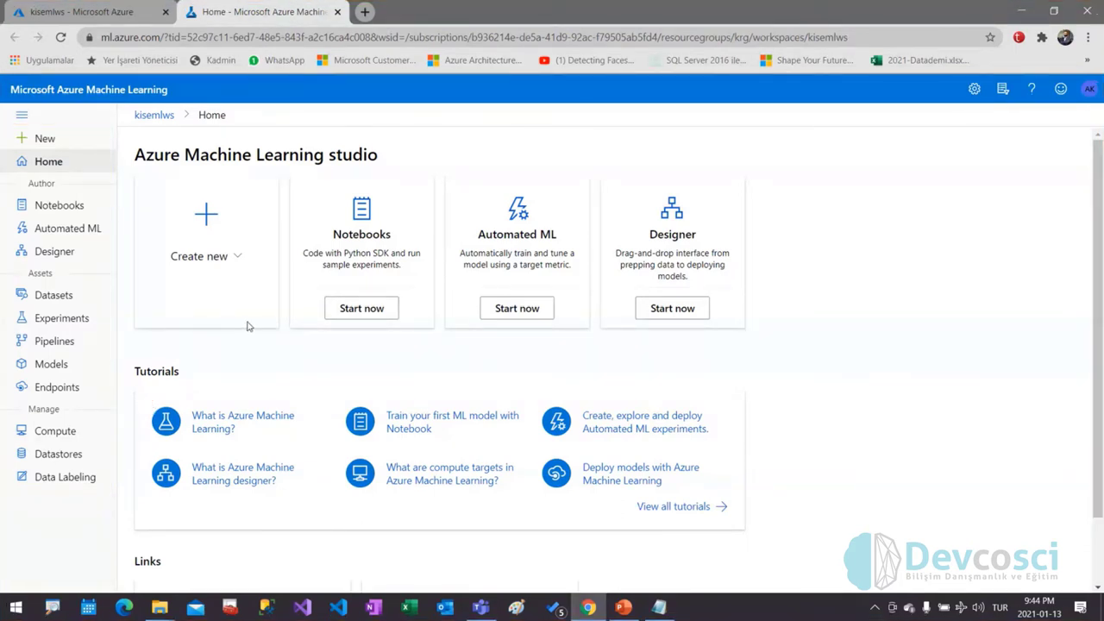
- Start a new Automated ML run and begin creating its dataset from web files
left_click(62, 233)
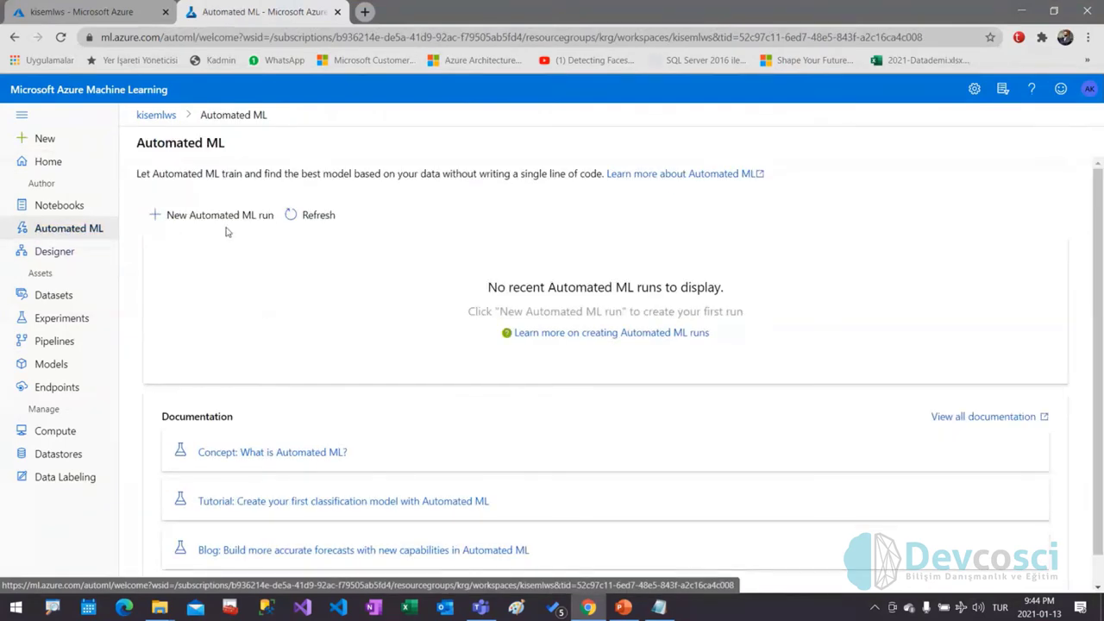
left_click(220, 215)
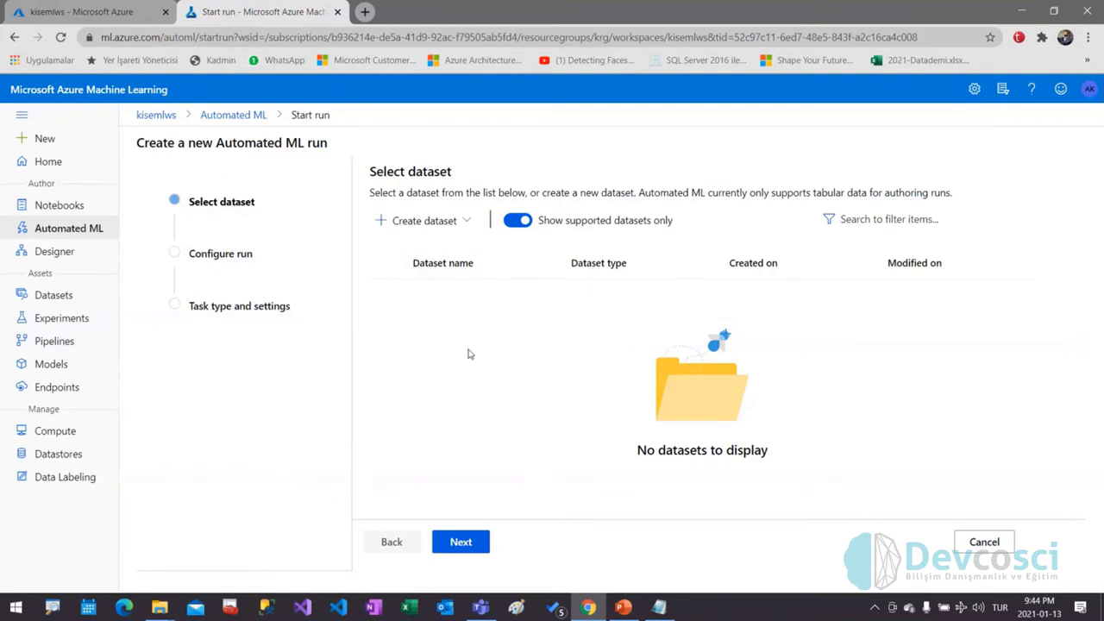
left_click(453, 222)
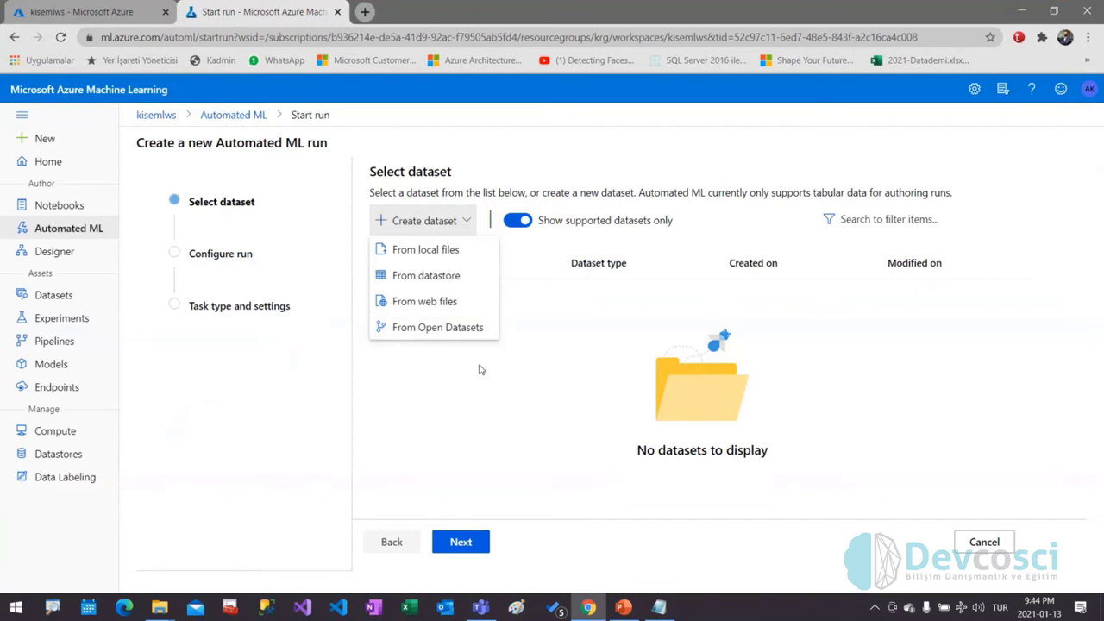
left_click(441, 306)
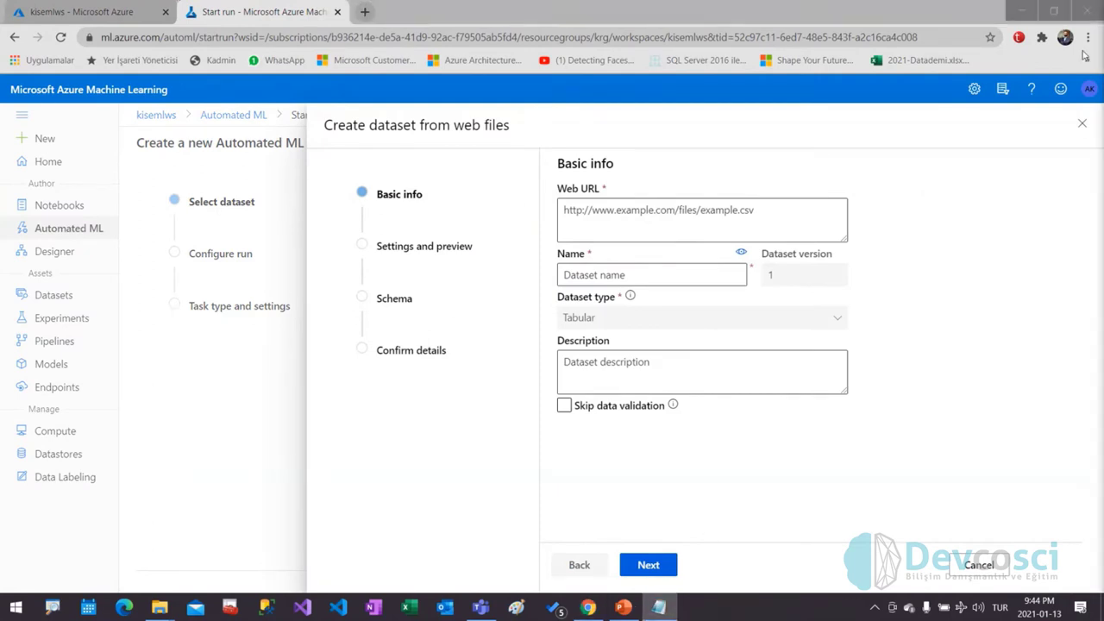
left_click(364, 13)
type("https://www.devcosci.com.tr/data/targetmail.csv")
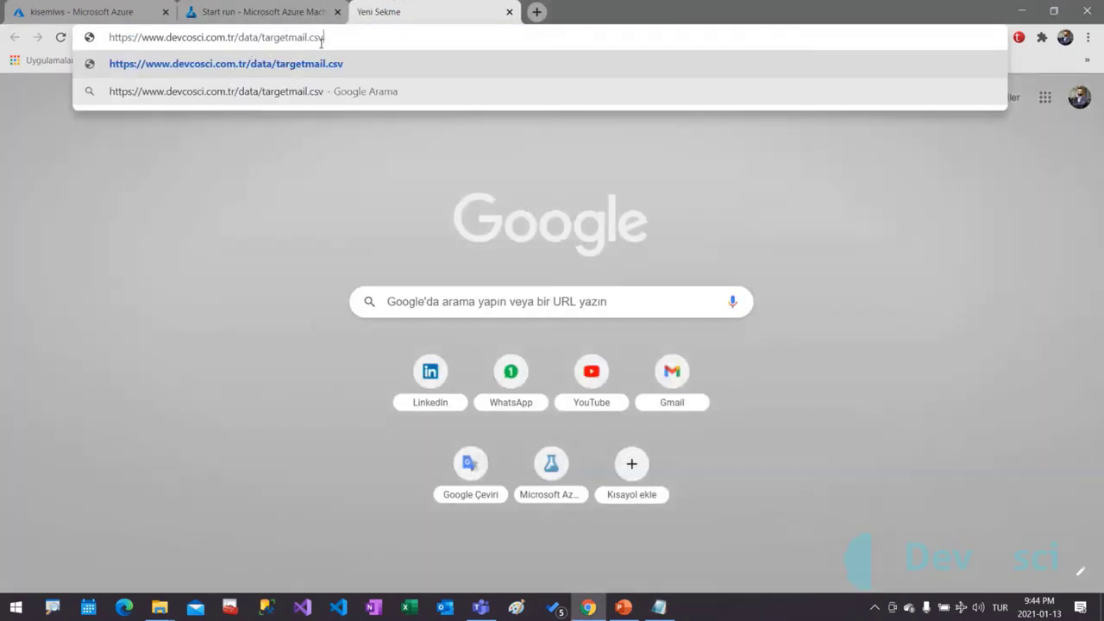
left_click(509, 11)
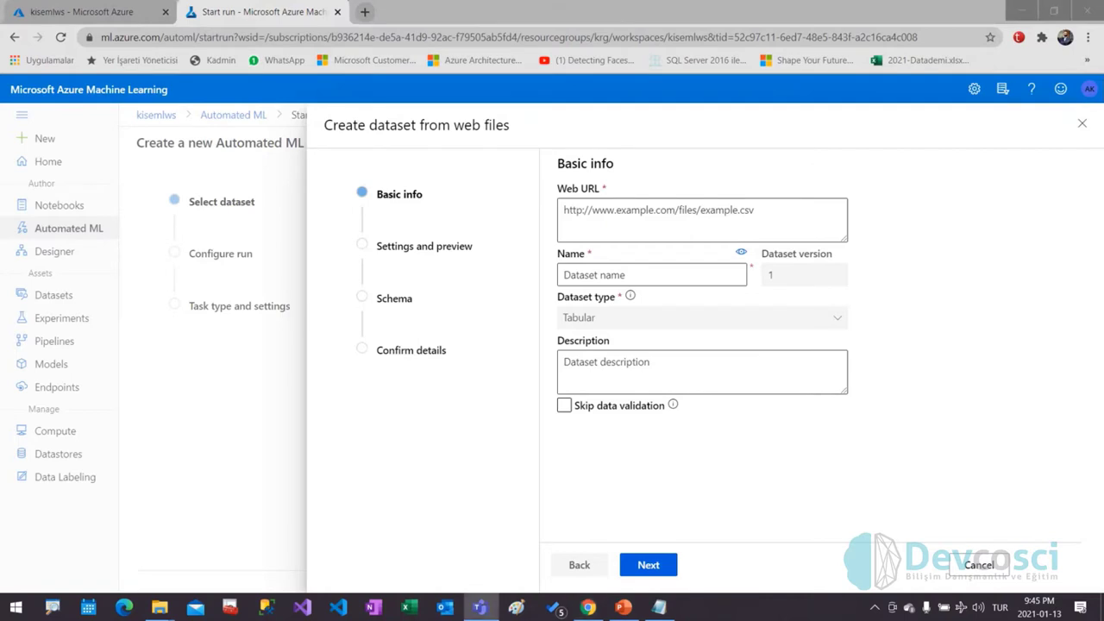
left_click(771, 218)
type("https://www.devcosci.com.tr/data/targetmail.csv")
left_click(940, 259)
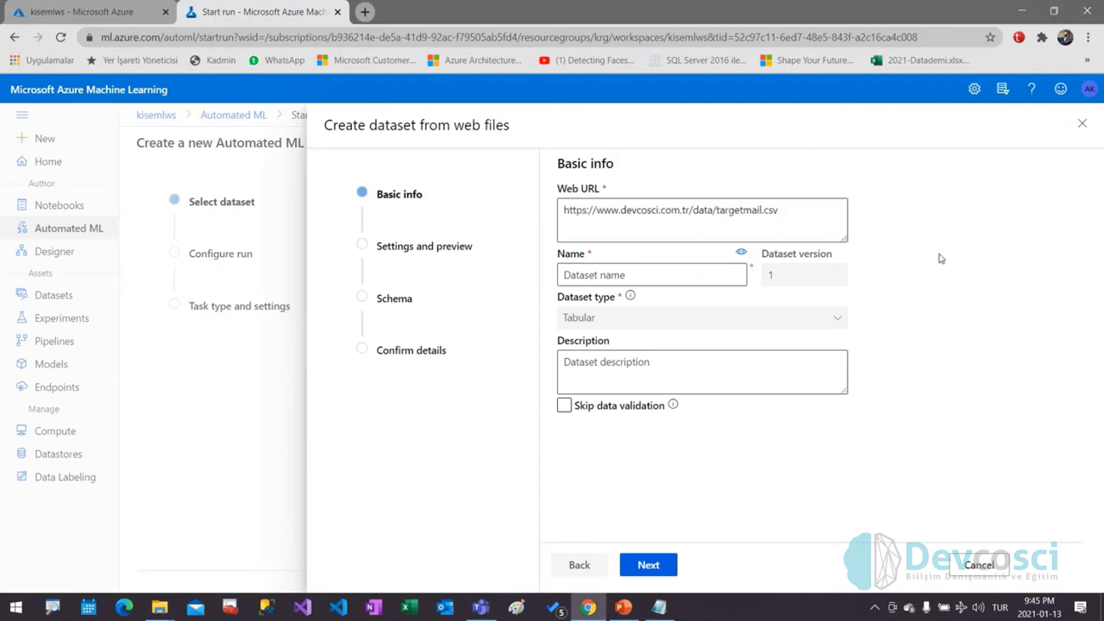
left_click(700, 280)
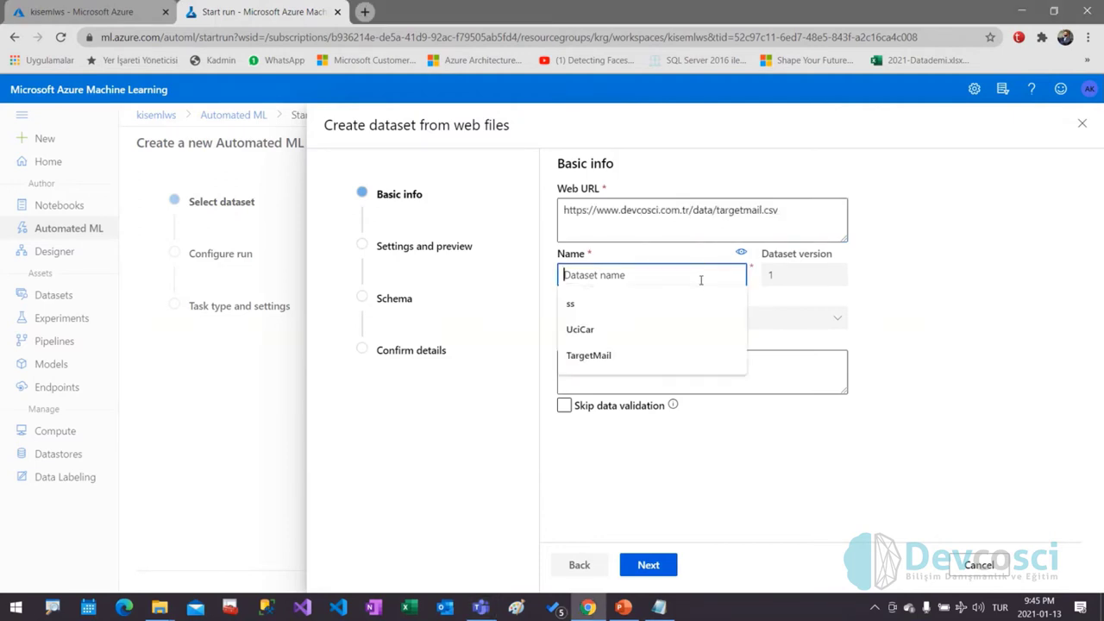
type("T")
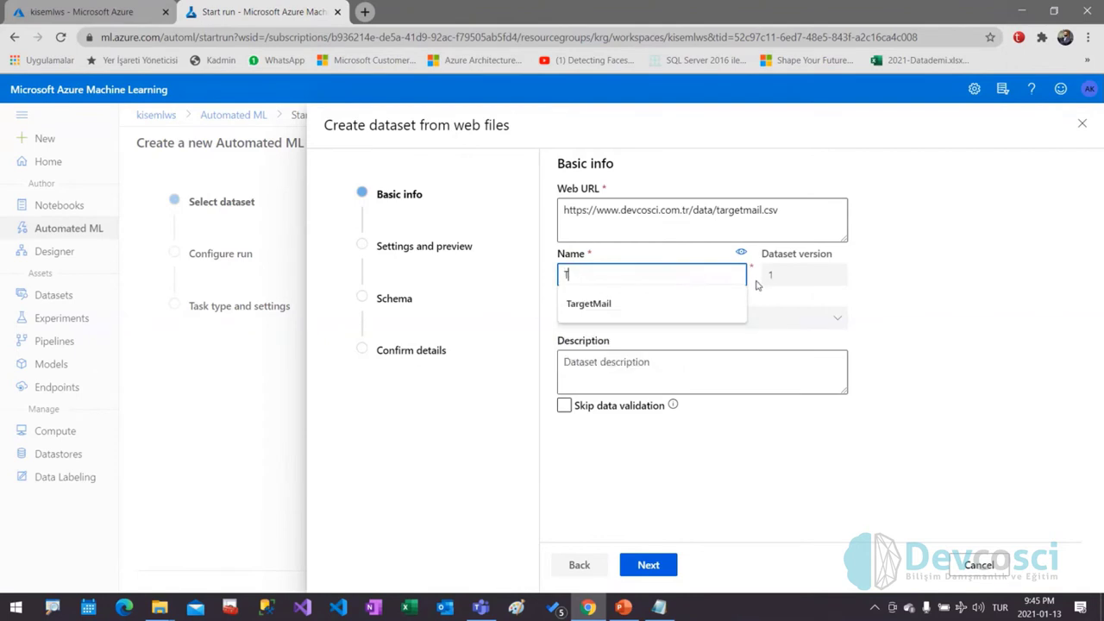
type("ar")
key("Down")
key("Return")
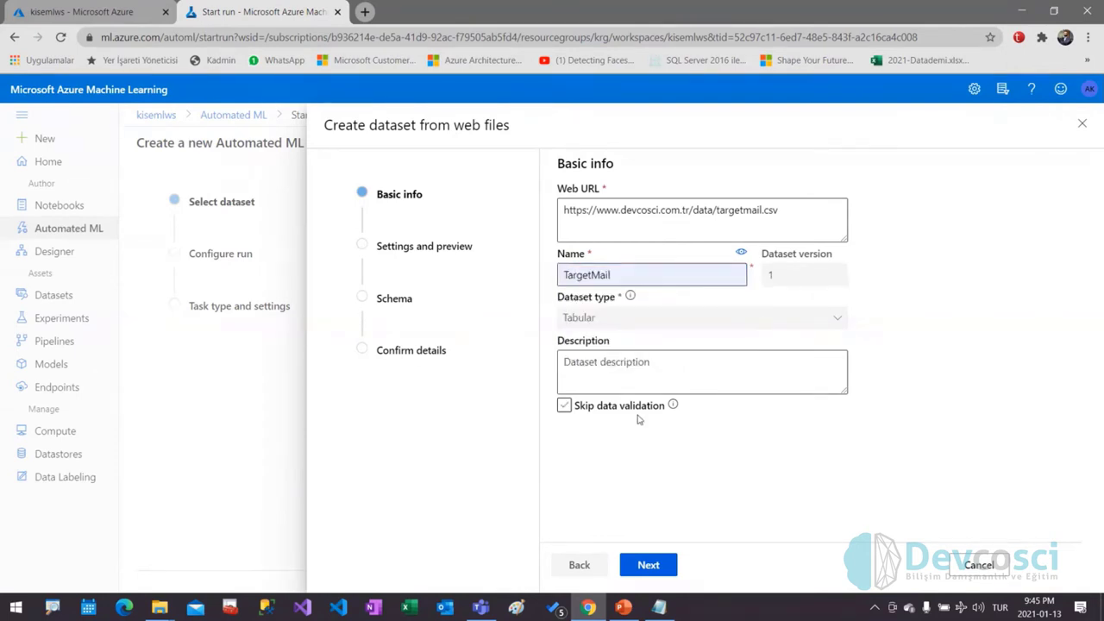
left_click(649, 570)
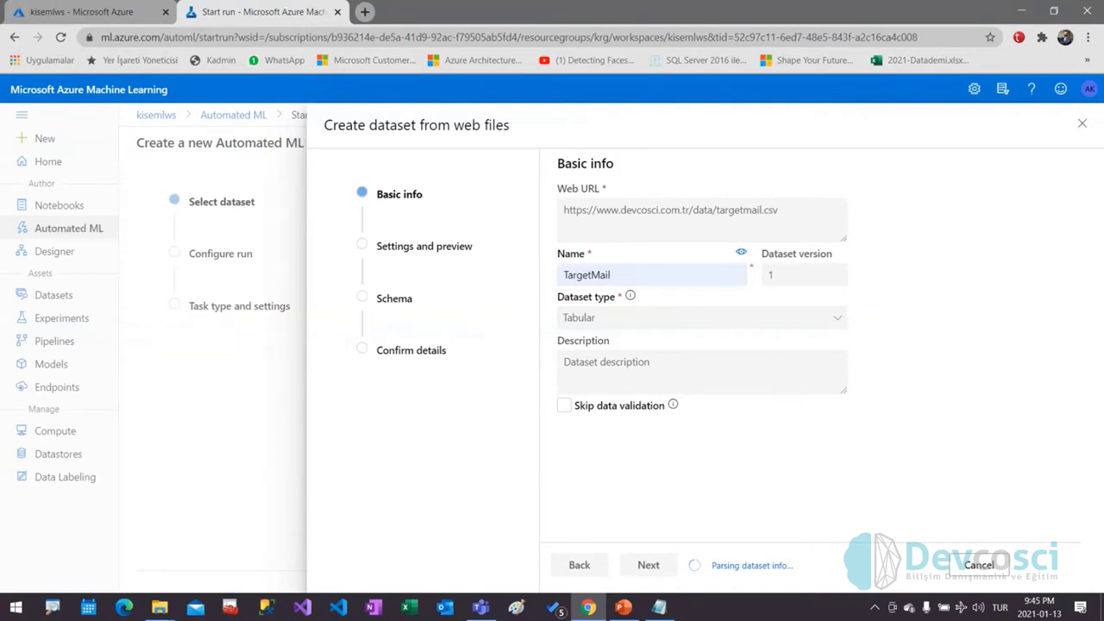
- Switch to the local TargetMail.csv file in Excel and fit all column widths to their contents
key("alt+Tab")
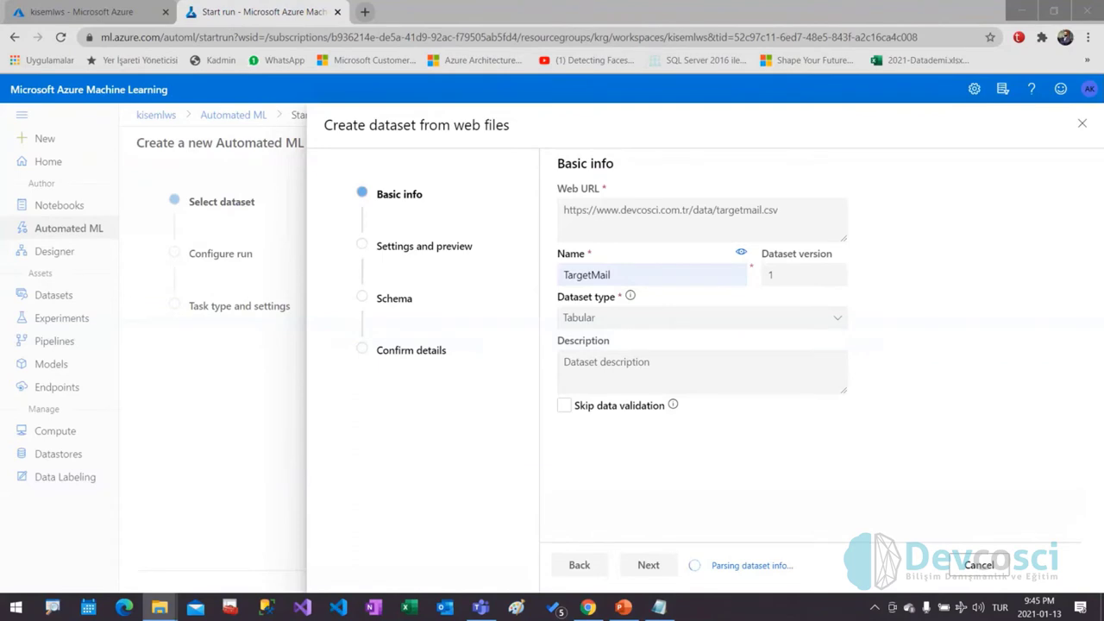
key("alt+Tab")
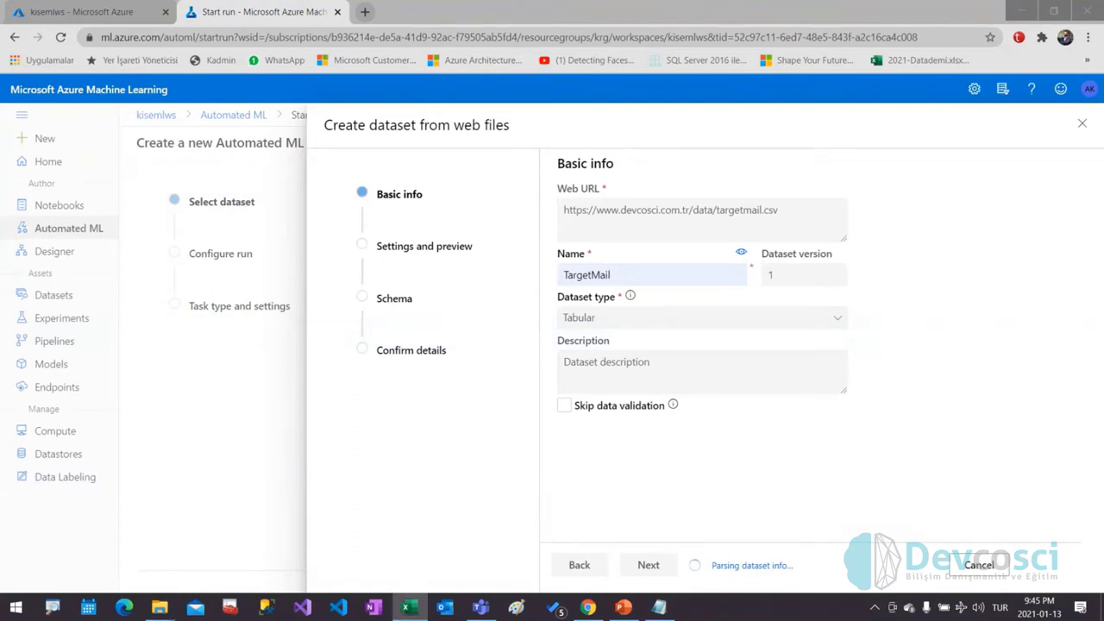
double_click(788, 345)
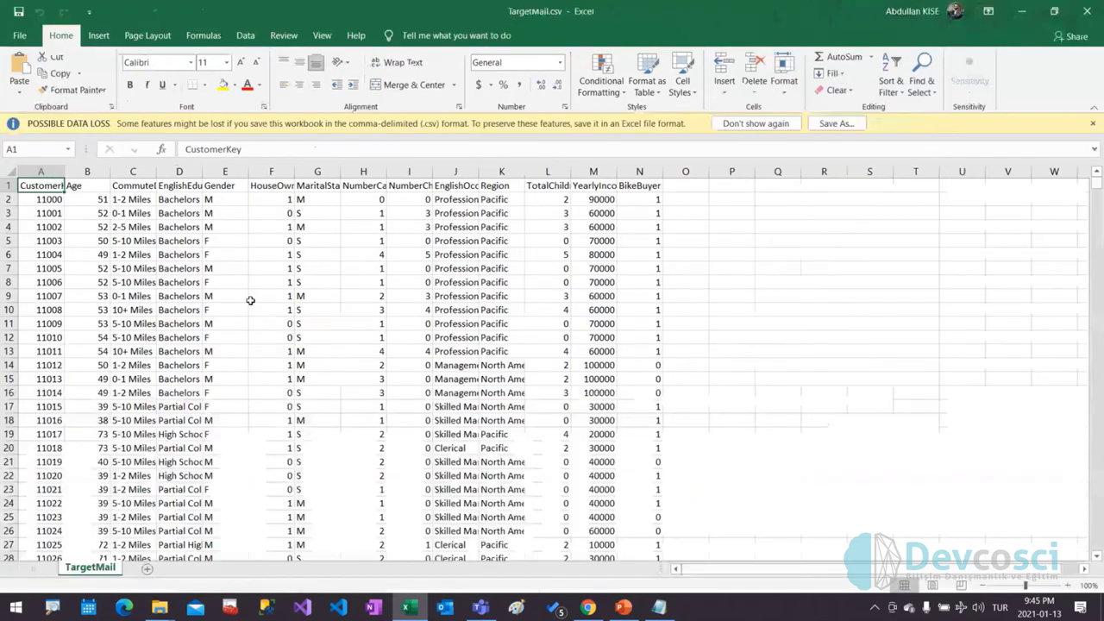
key("ctrl+a")
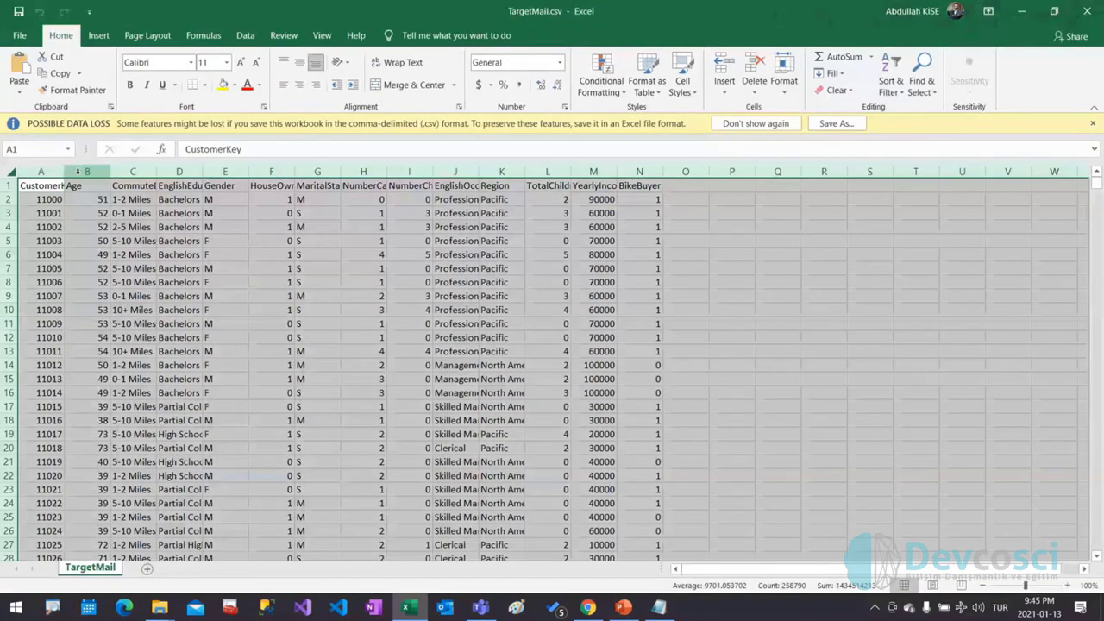
double_click(77, 171)
mouse_move(47, 199)
left_mouse_down()
mouse_move(155, 194)
mouse_move(55, 198)
left_mouse_up()
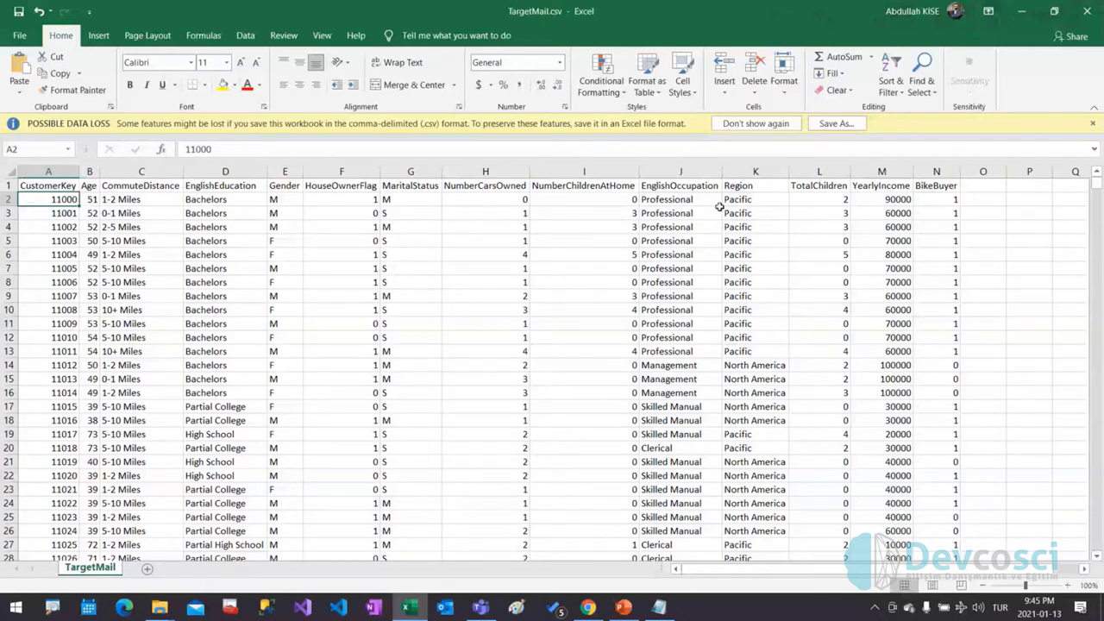
- Examine the BikeBuyer column and the customer data in row 14, and close TargetMail.csv without saving
left_click(941, 221)
left_click(946, 187)
key("ctrl+shift+Down")
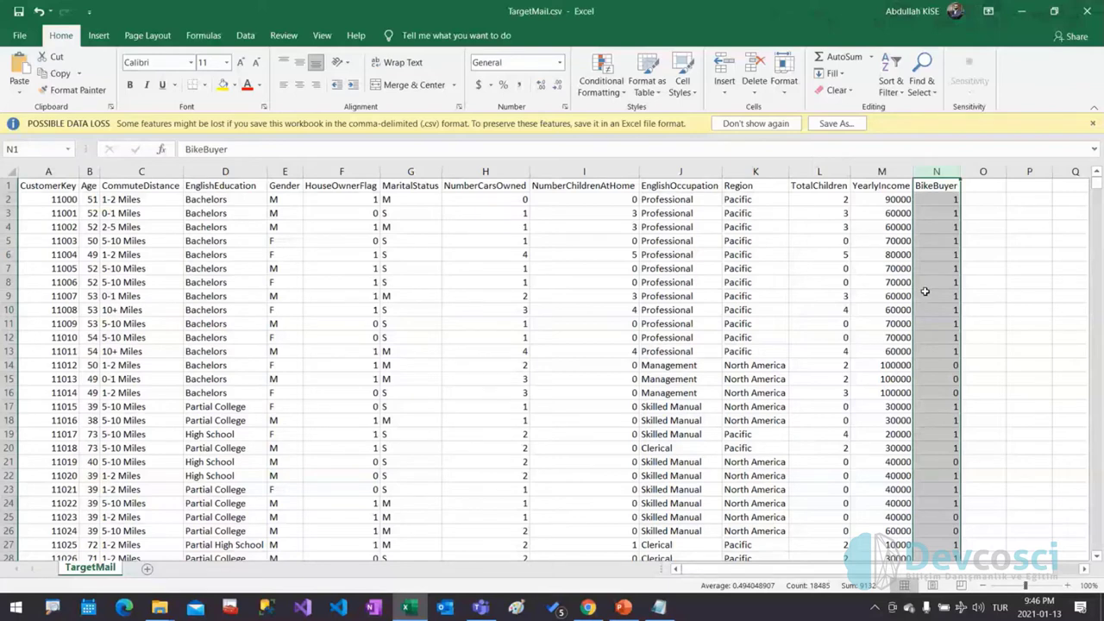
left_click(926, 266)
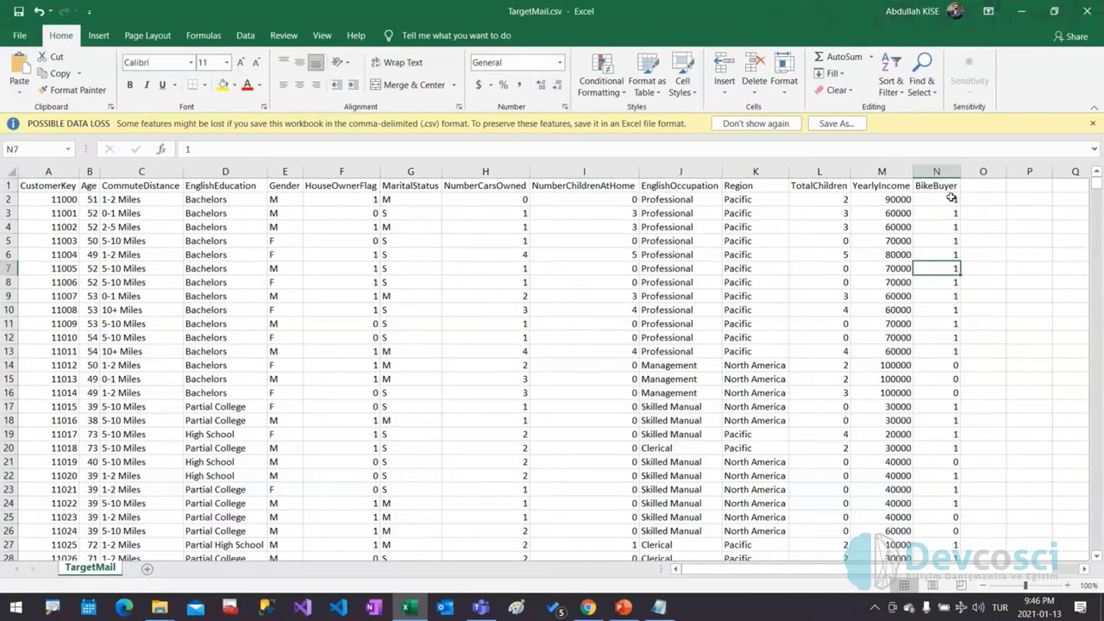
left_click(944, 186)
left_click(944, 344)
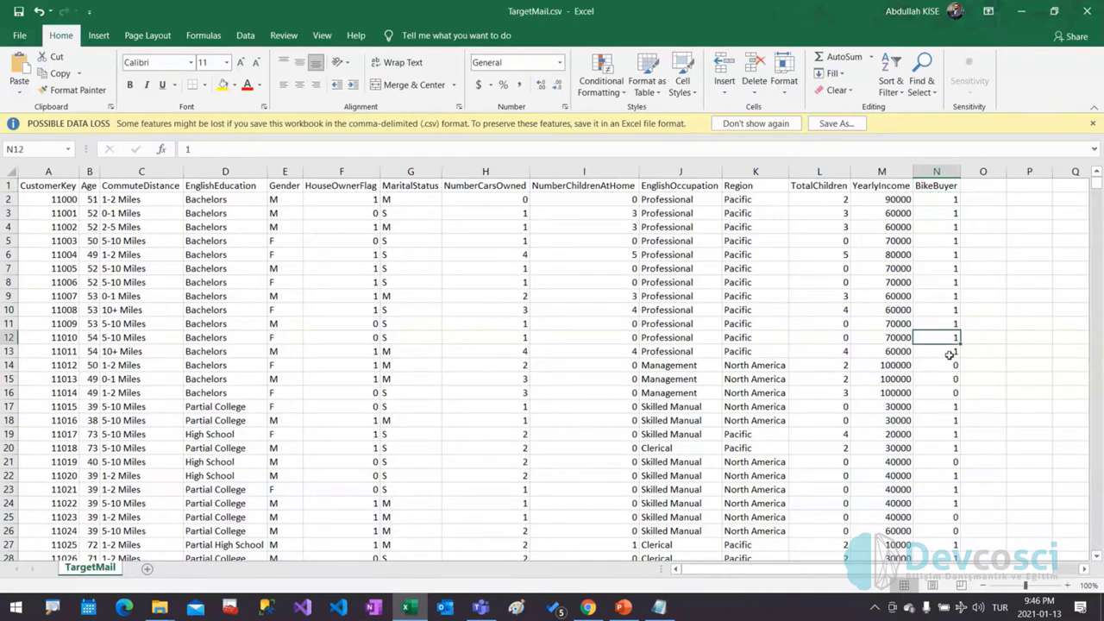
left_click_drag(948, 355, 953, 394)
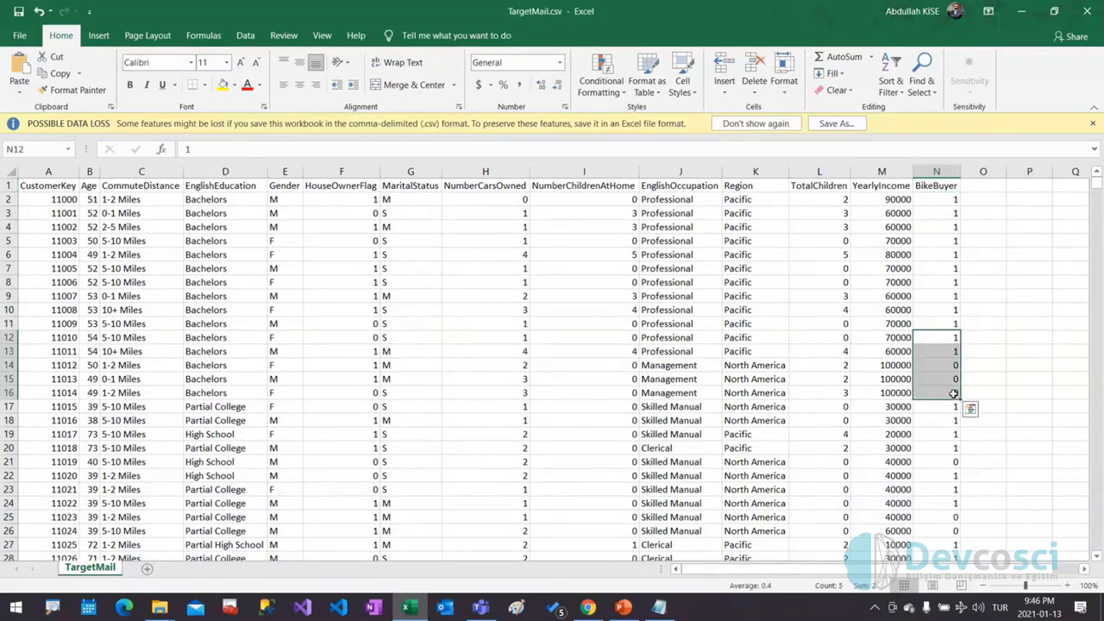
left_click(897, 351)
left_click_drag(60, 363, 949, 365)
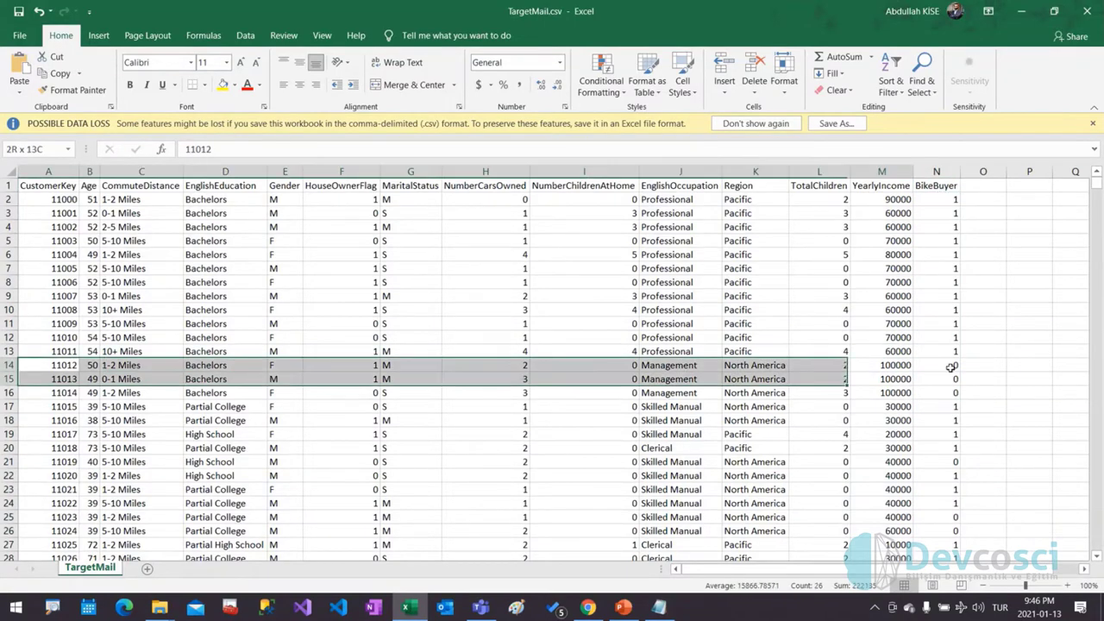
left_click(1085, 12)
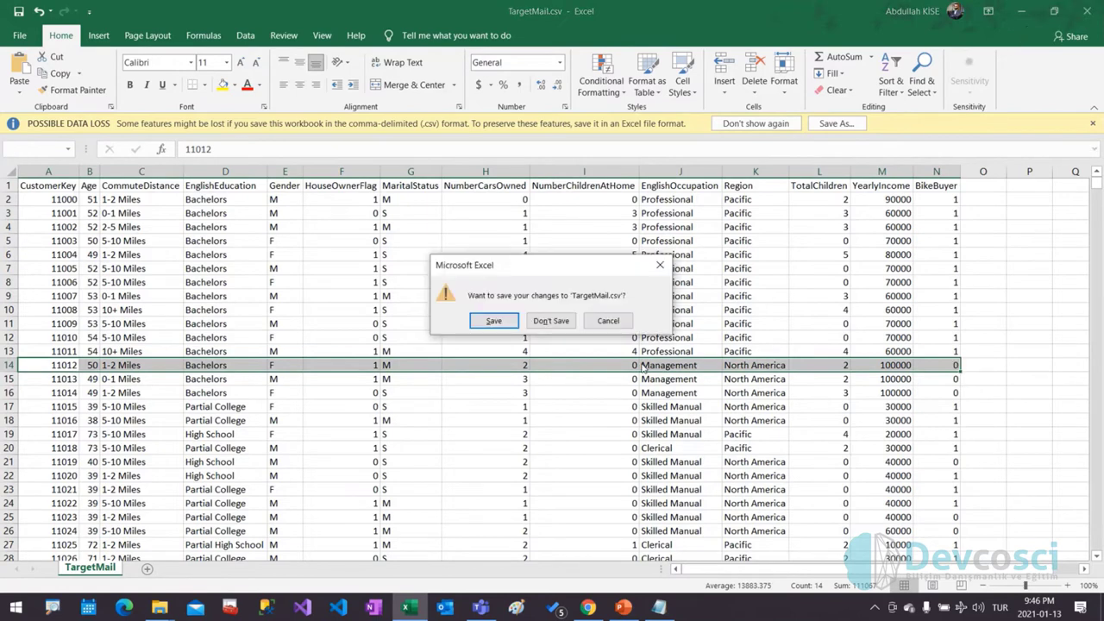
left_click(552, 321)
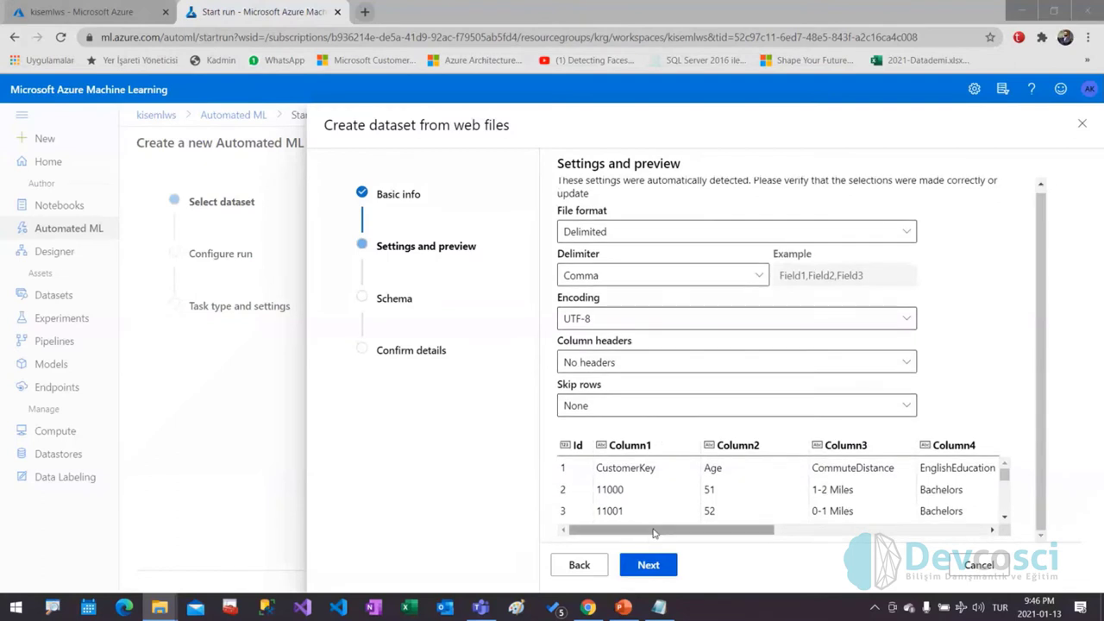
- Set the dataset's column headers to "Use headers from the first file" and continue to the schema
left_click(993, 535)
scroll(609, 479, "left", 10)
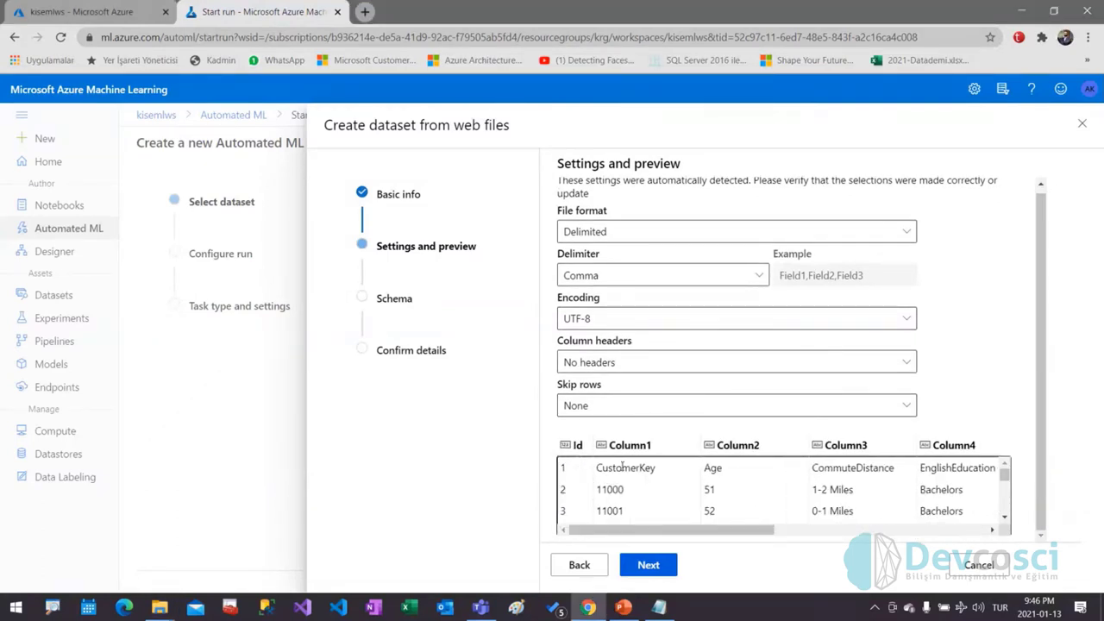
left_click(601, 361)
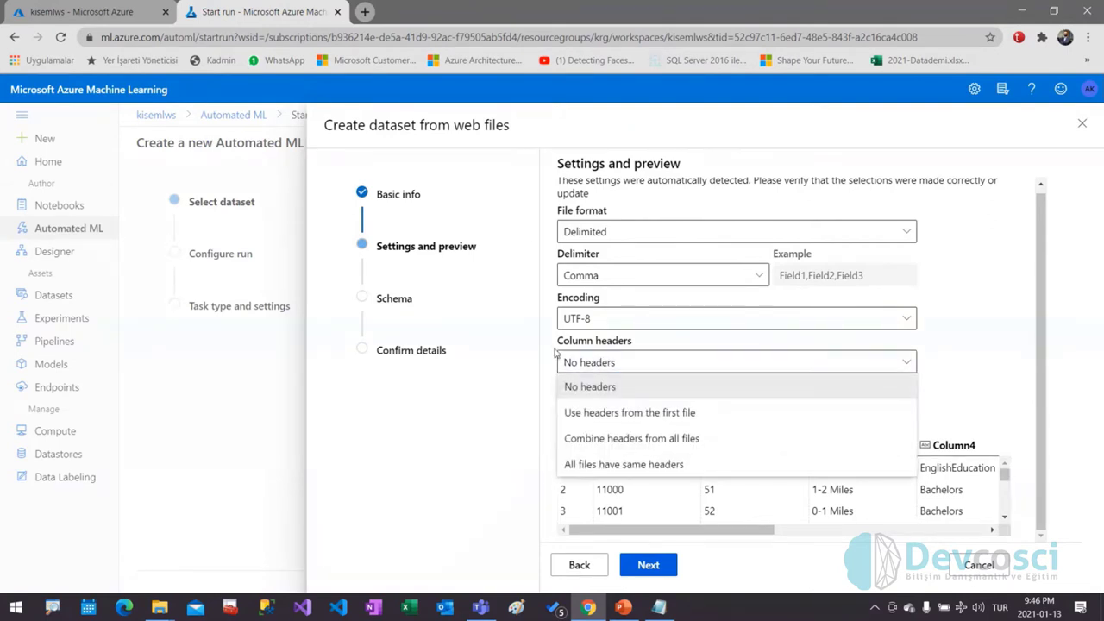
left_click(593, 416)
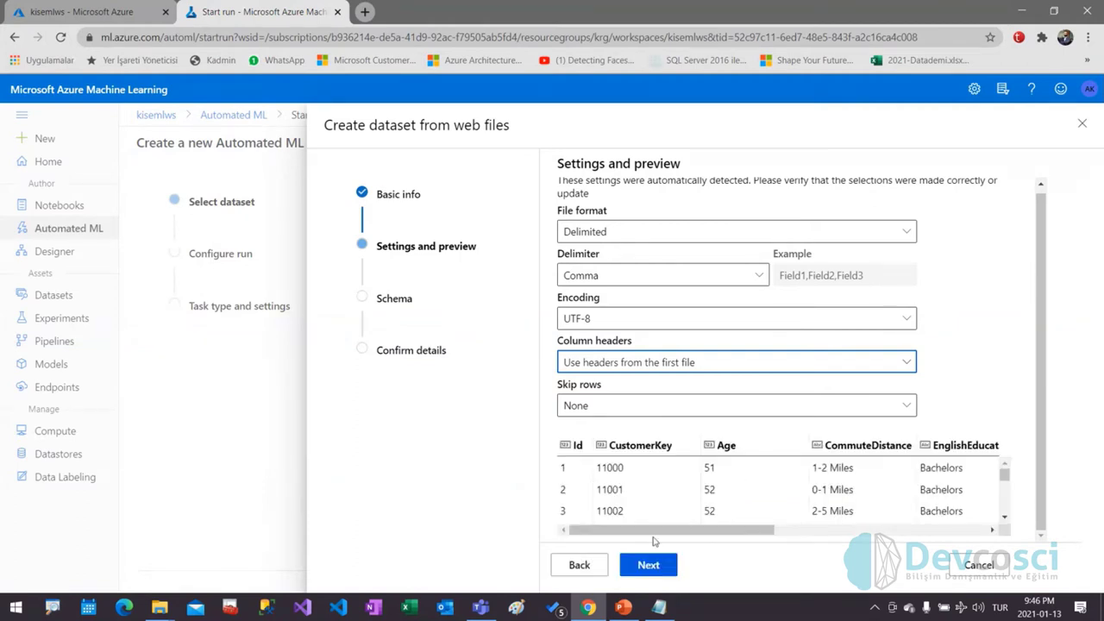
left_click(660, 573)
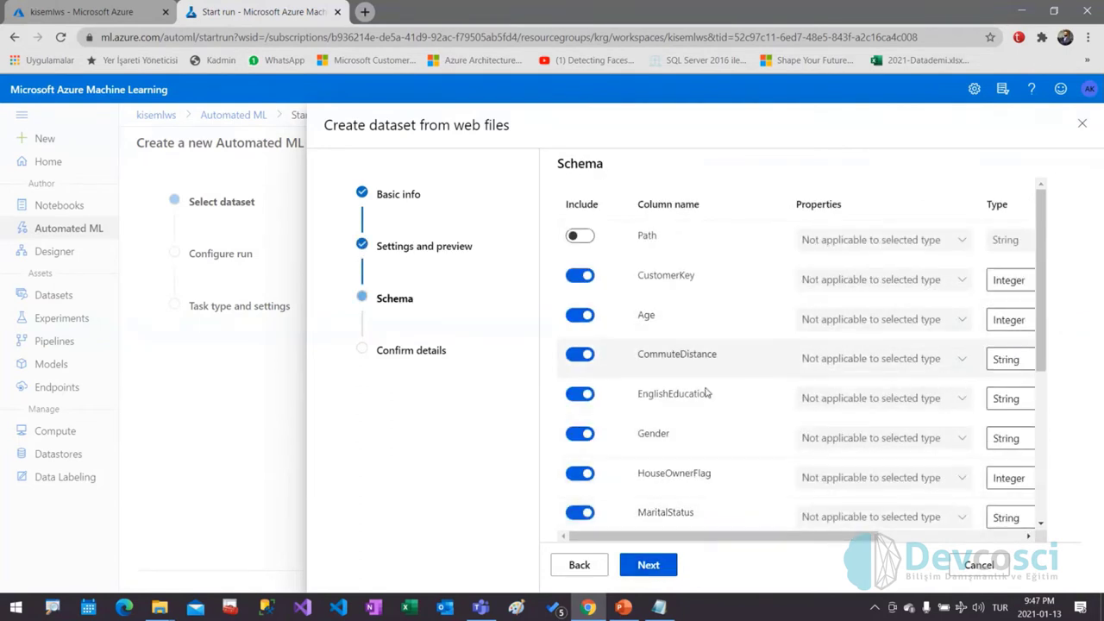
- Review the detected column types in the schema and exclude the CustomerKey column from the dataset
left_click_drag(701, 537, 816, 540)
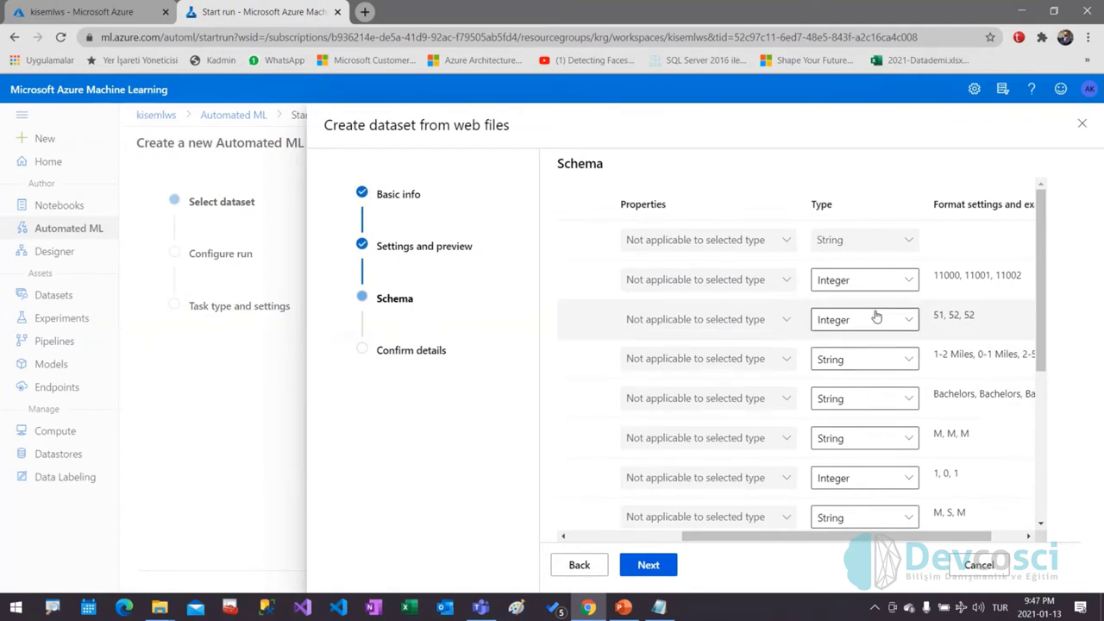
scroll(858, 362, "down", 3)
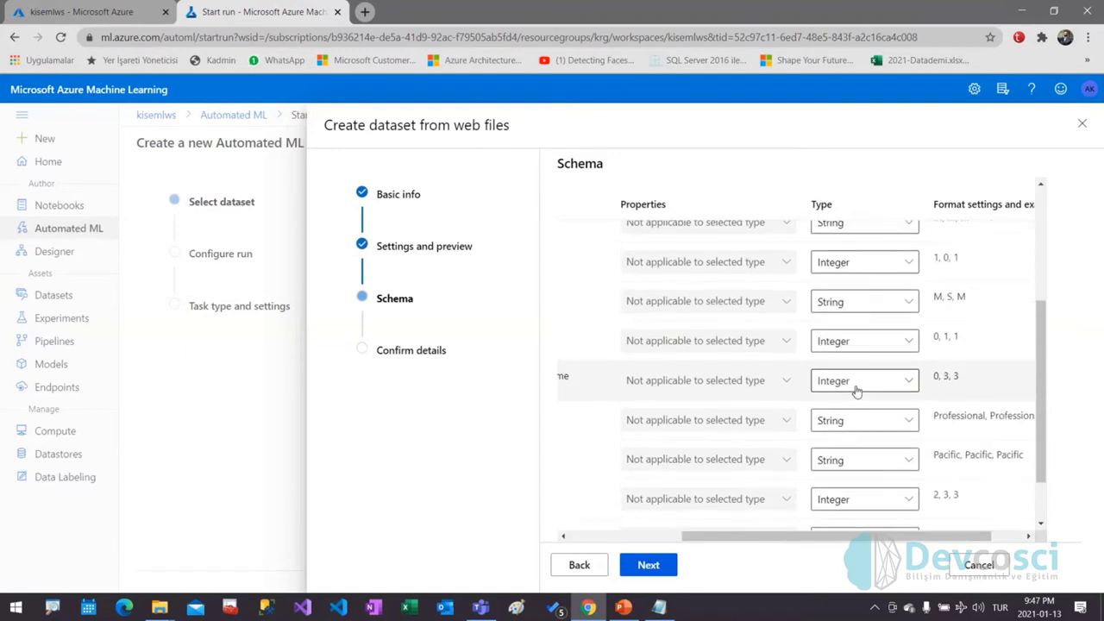
scroll(851, 489, "up", 3)
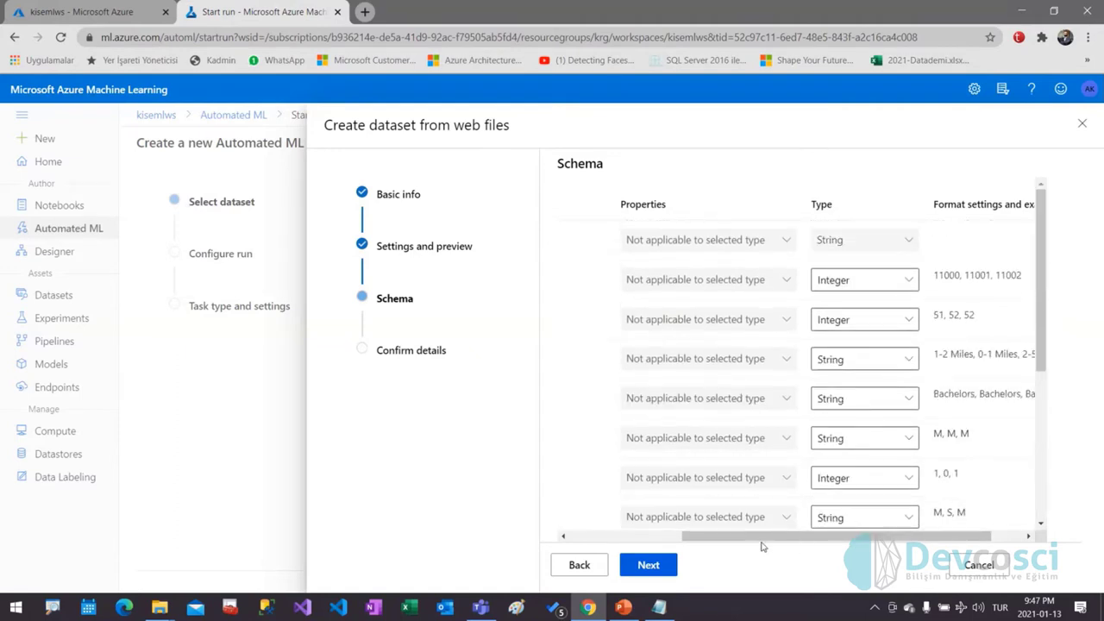
left_click_drag(763, 537, 605, 538)
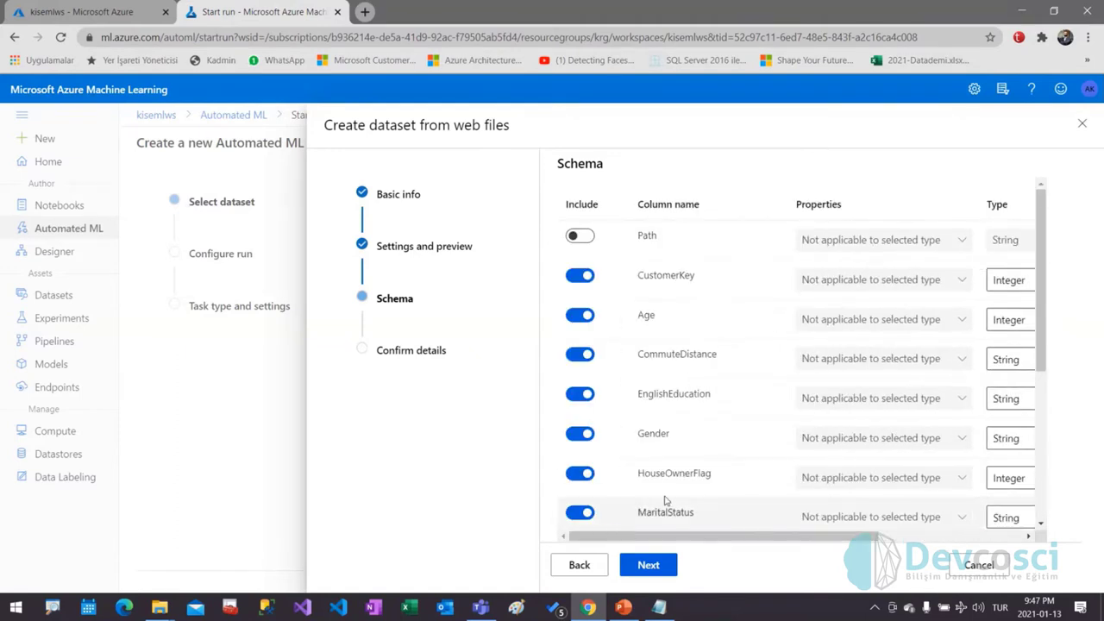
left_click(580, 275)
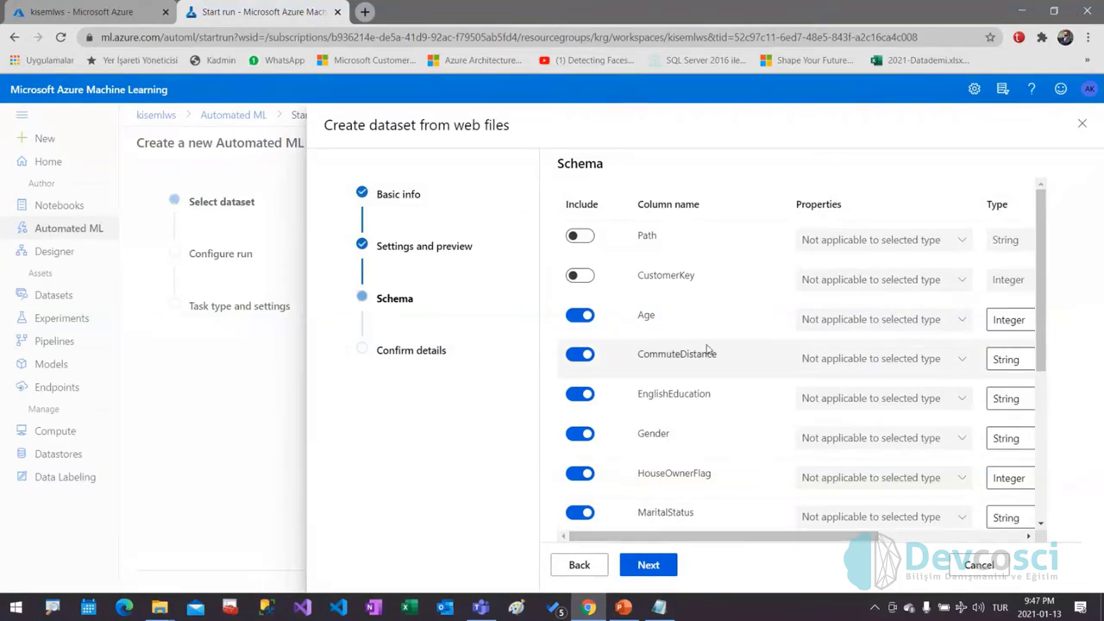
- Accept the schema, confirm the dataset details and create the TargetMail dataset
left_click(655, 567)
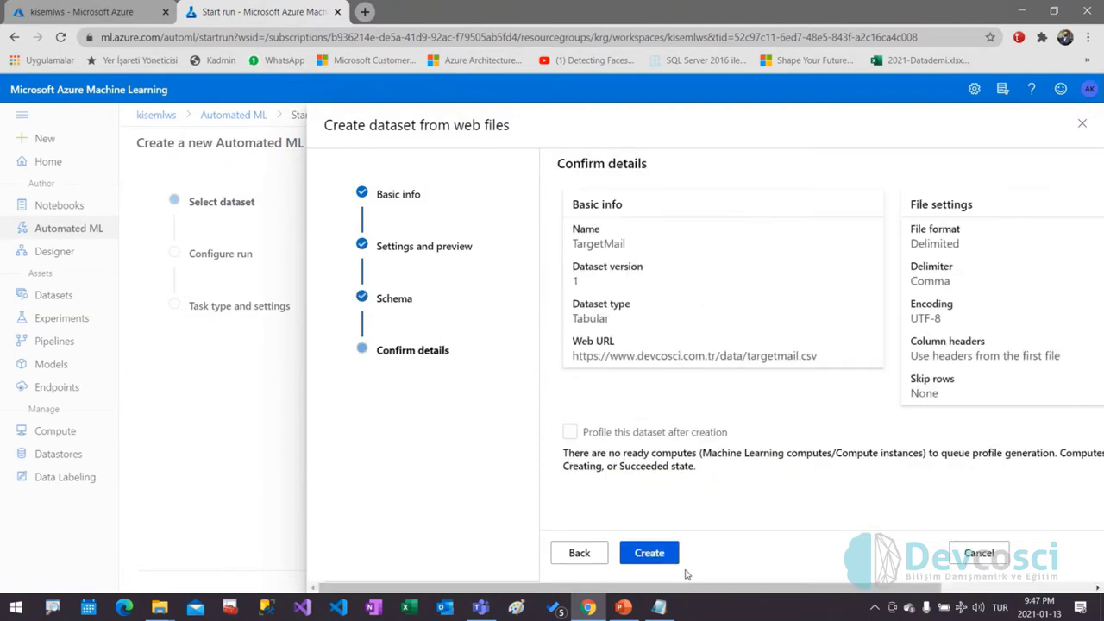
left_click(640, 558)
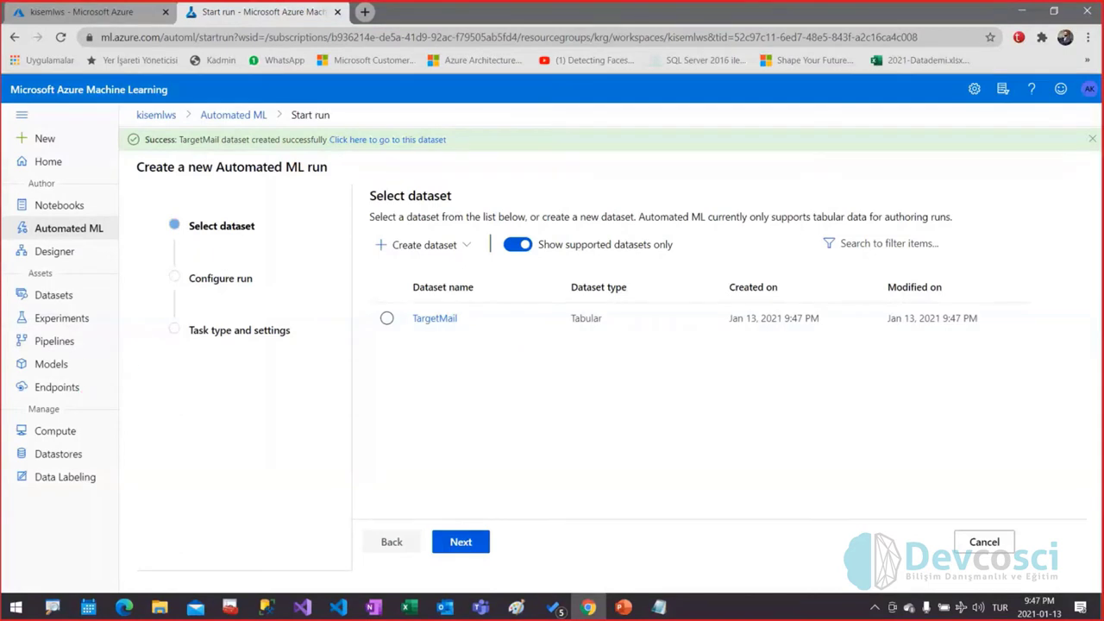
left_click_drag(86, 298, 112, 297)
key("Escape")
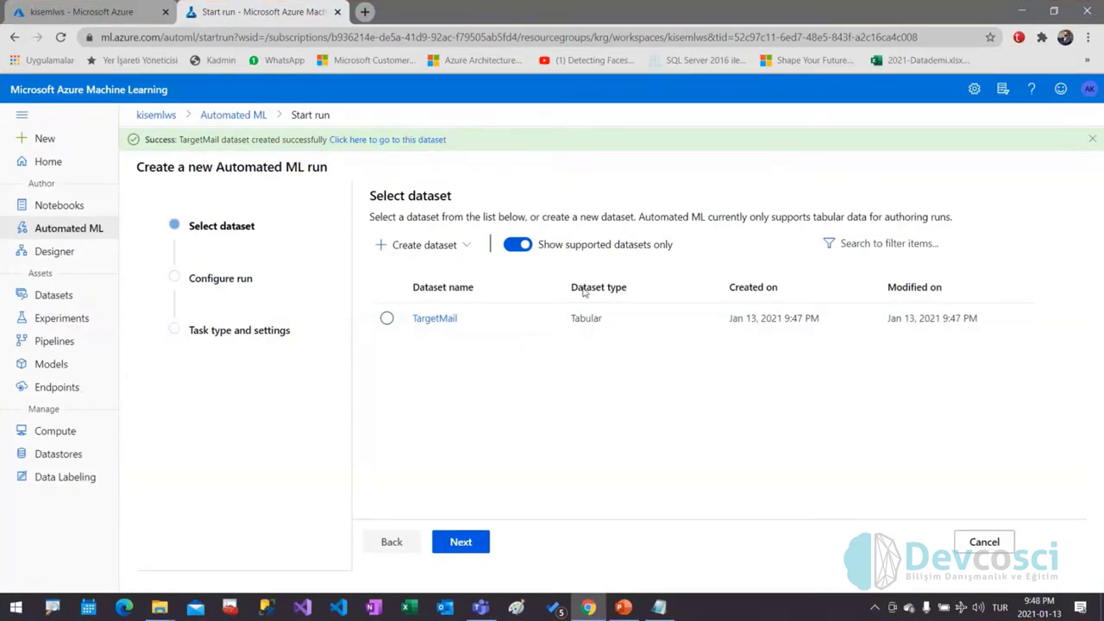
- Select the TargetMail dataset for the Automated ML run and name the new experiment exp_automl
left_click(388, 319)
left_click(473, 546)
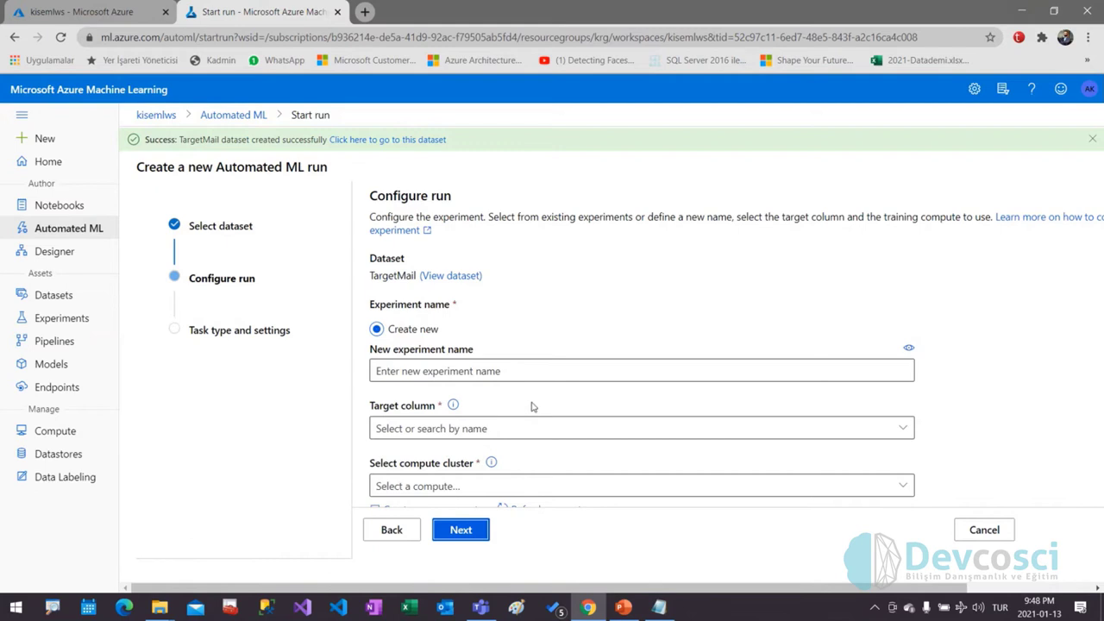
left_click(441, 371)
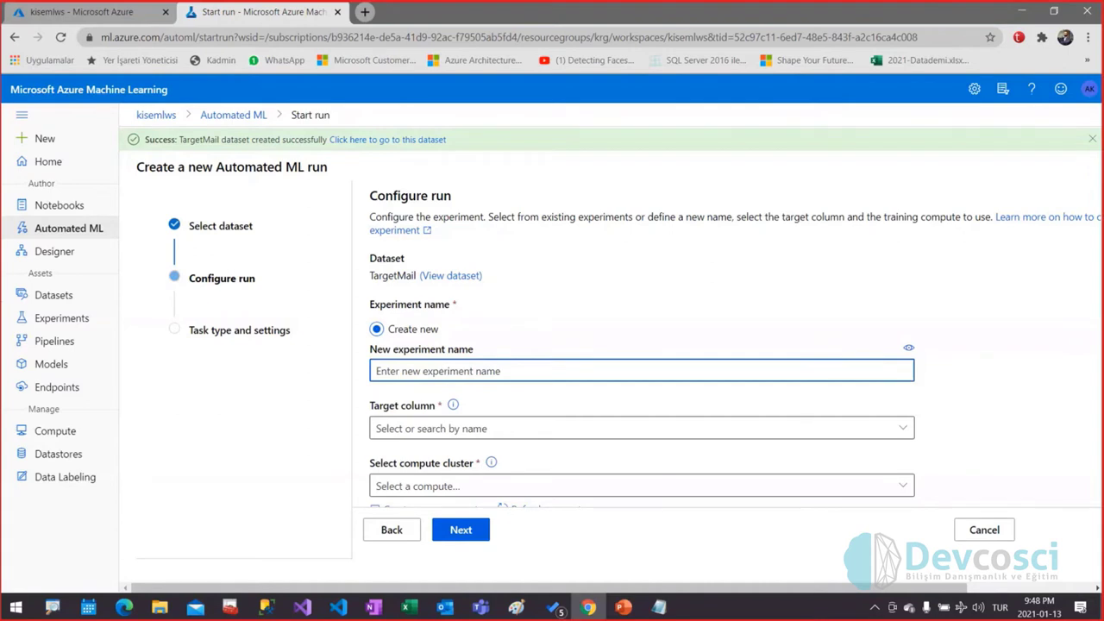
left_click_drag(102, 322, 170, 345)
key("Escape")
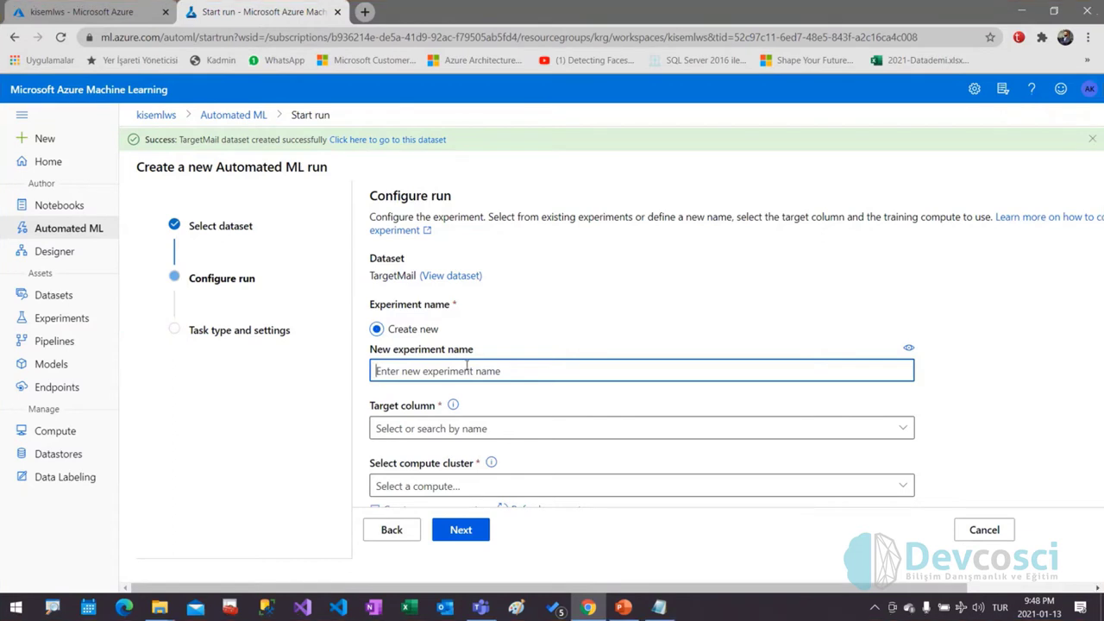
type("exp_")
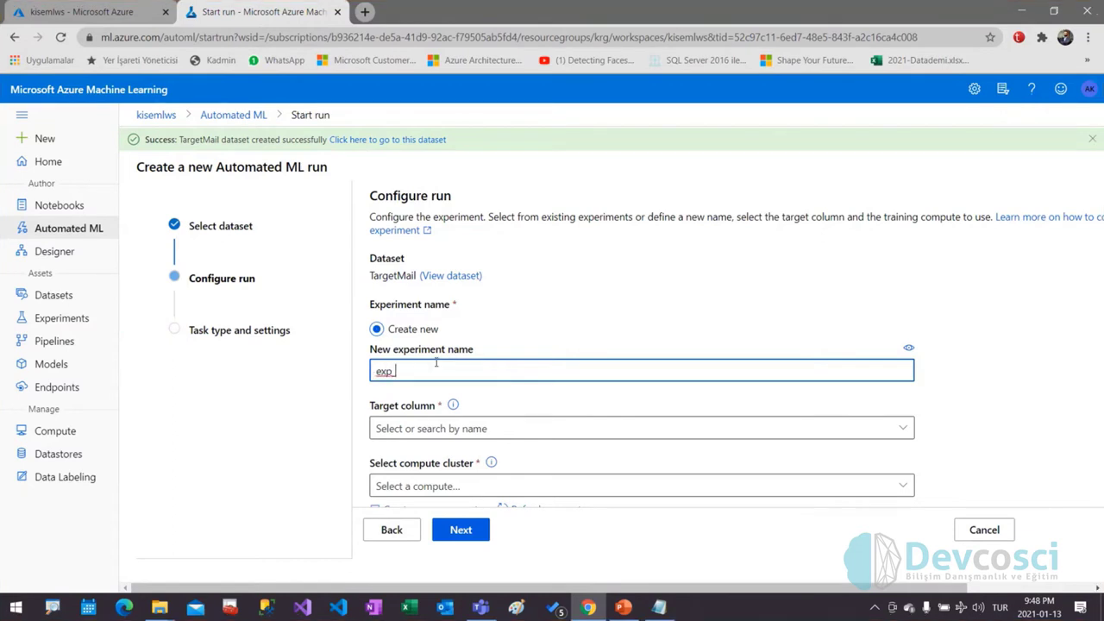
type("automl")
left_click(292, 442)
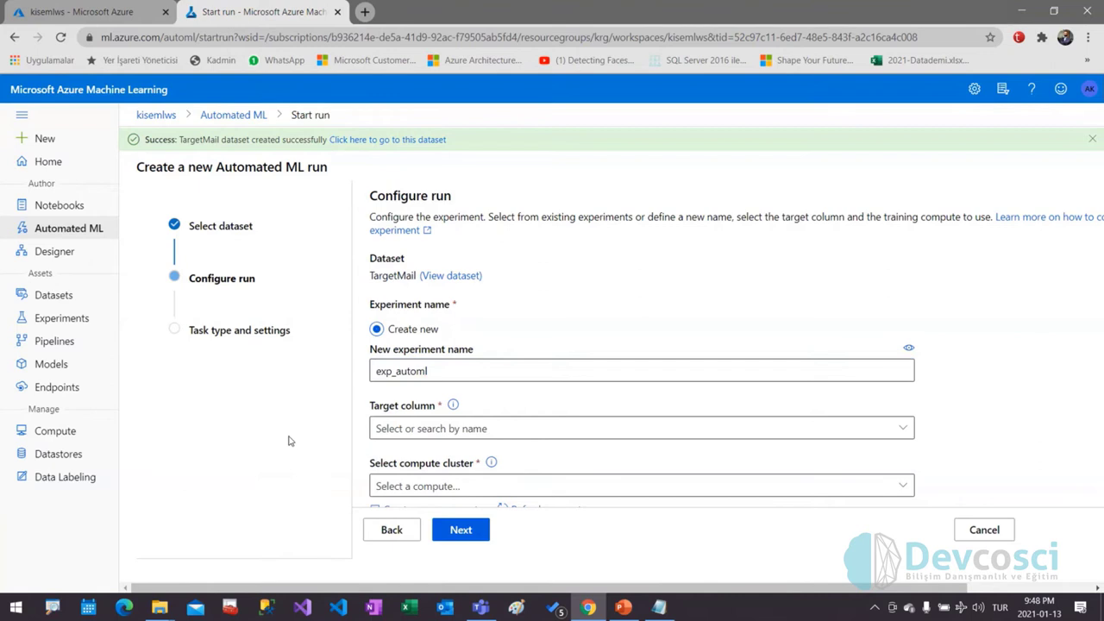
- Set the run's target column to BikeBuyer
left_click(434, 428)
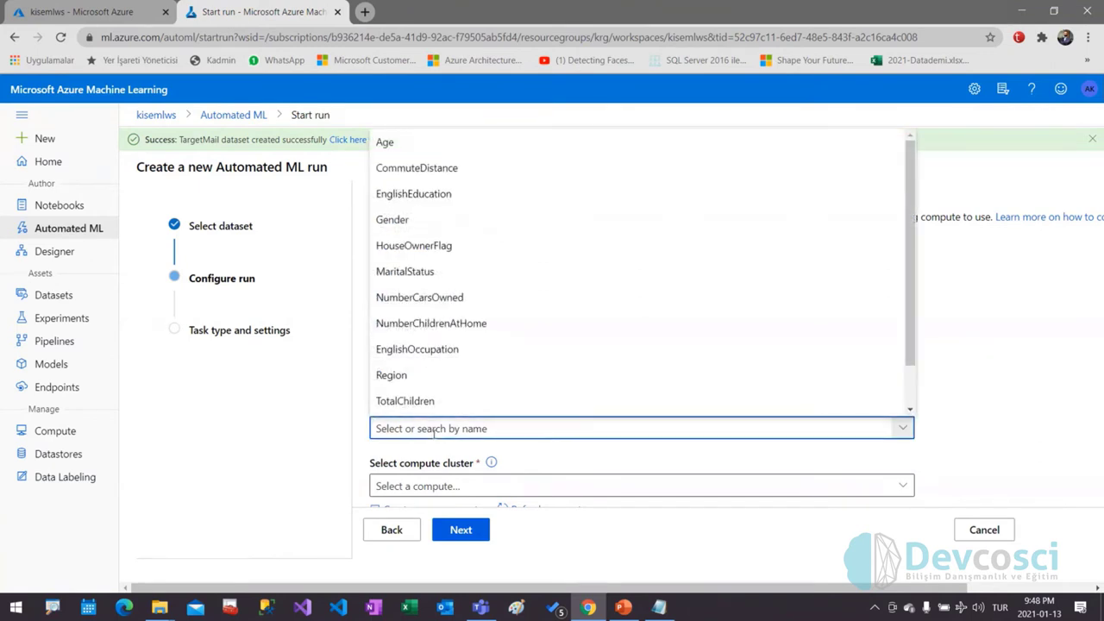
scroll(444, 366, "down", 2)
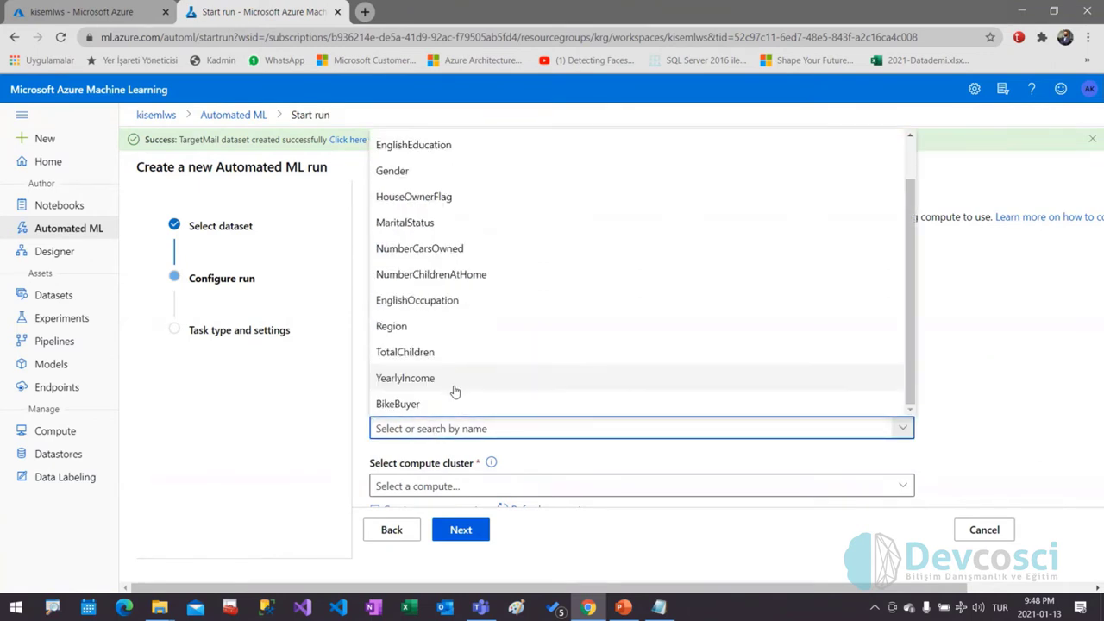
left_click(398, 406)
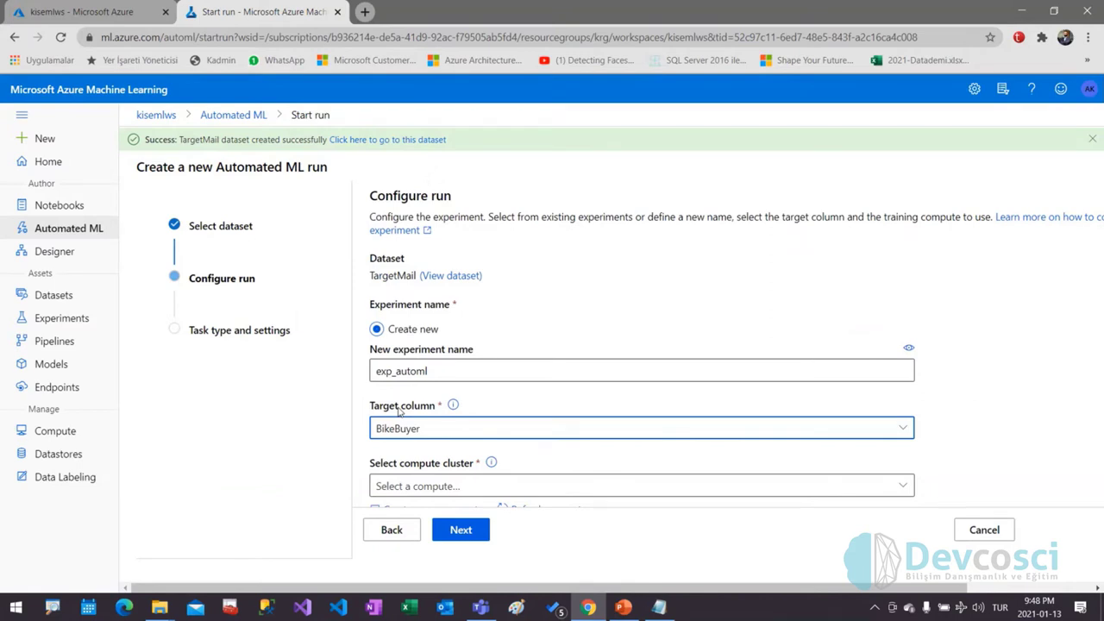
scroll(401, 414, "down", 1)
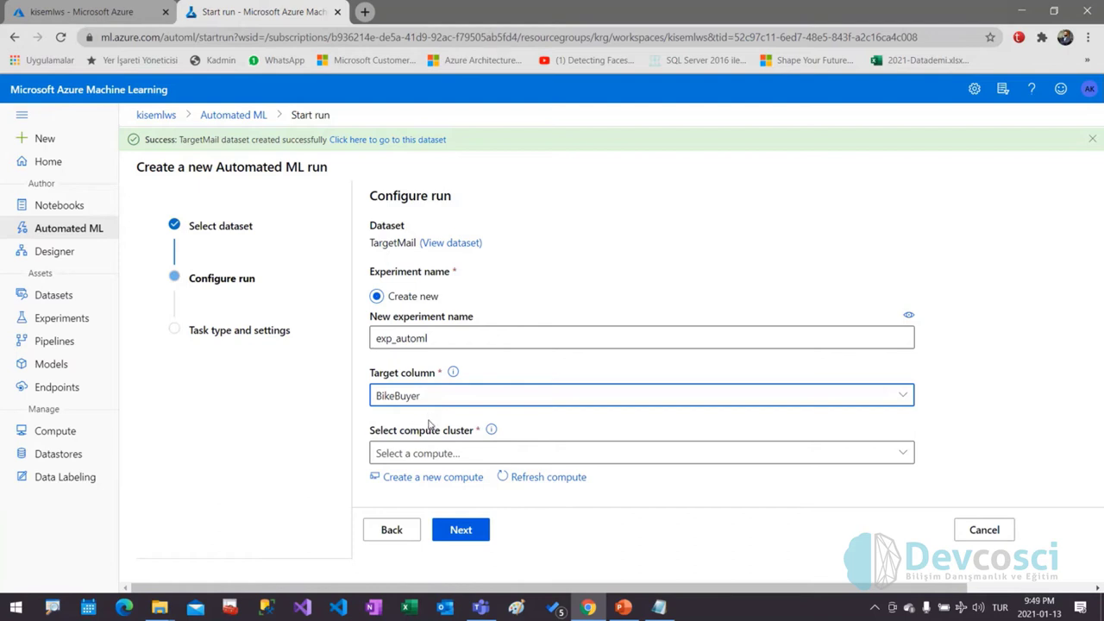
- Start a new compute cluster using the Standard_DS2_v2 virtual machine size and continue to its settings
left_click(381, 430)
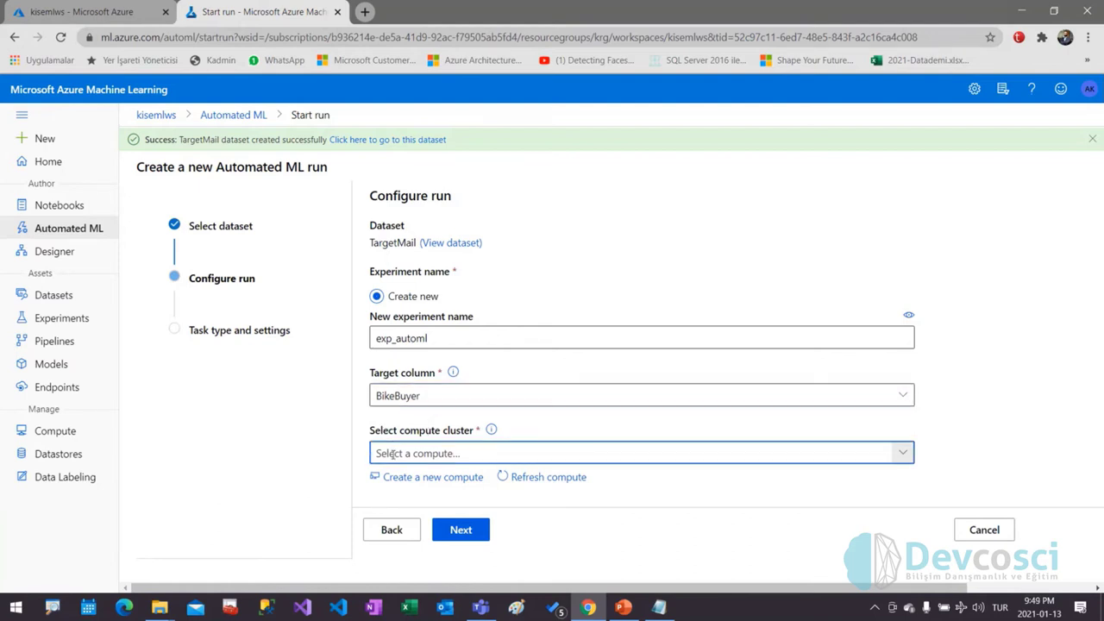
left_click(452, 480)
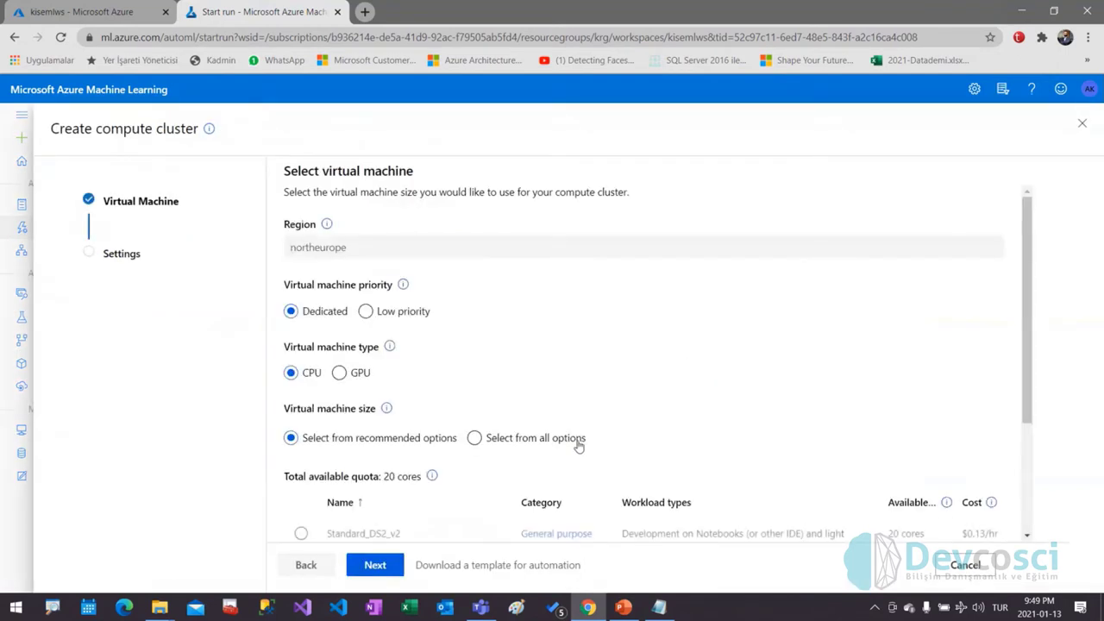
scroll(336, 345, "down", 2)
scroll(332, 358, "up", 1)
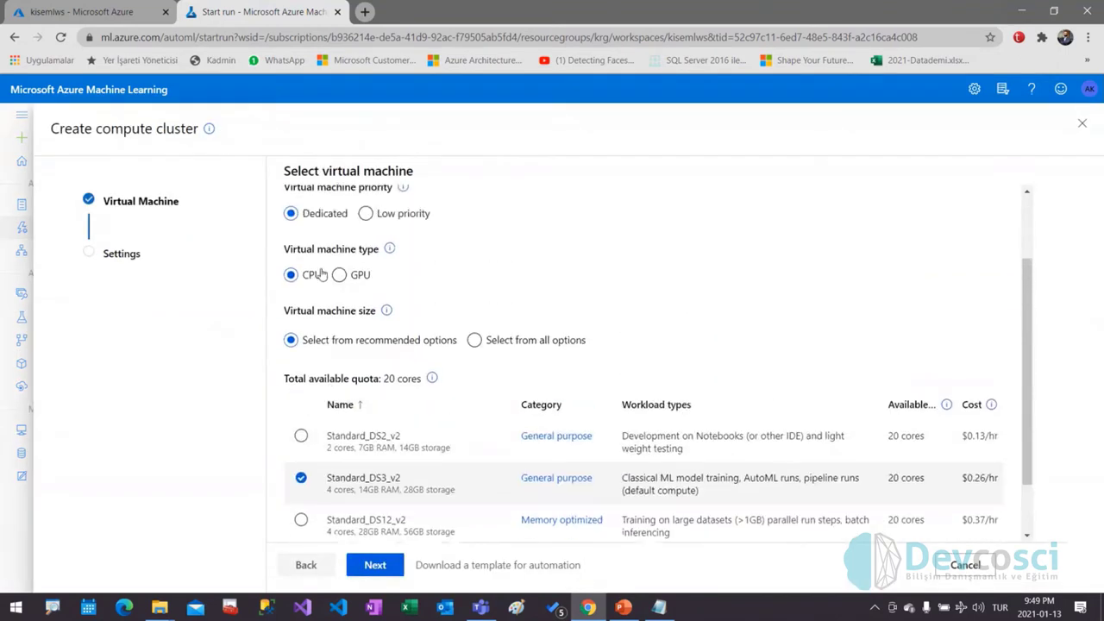
scroll(341, 284, "up", 1)
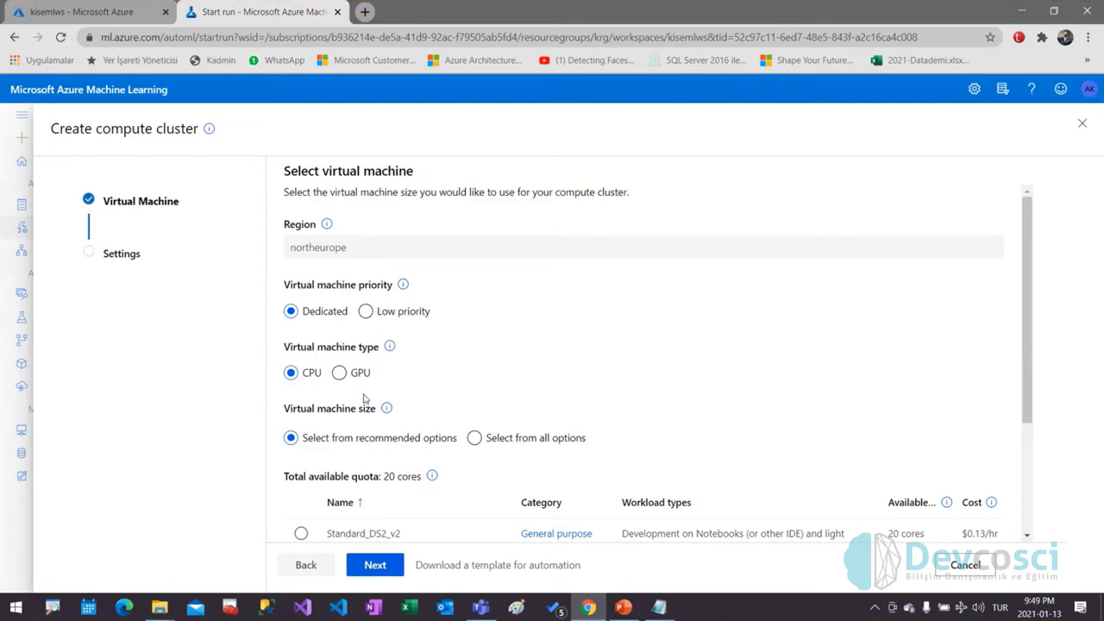
scroll(363, 398, "down", 2)
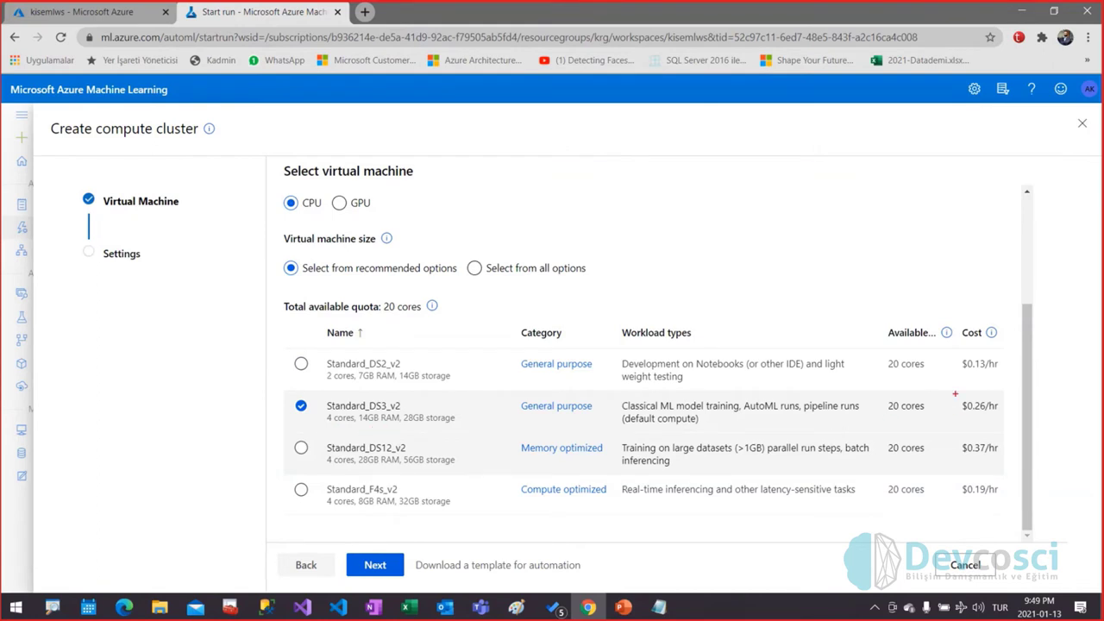
left_click_drag(952, 390, 1008, 421)
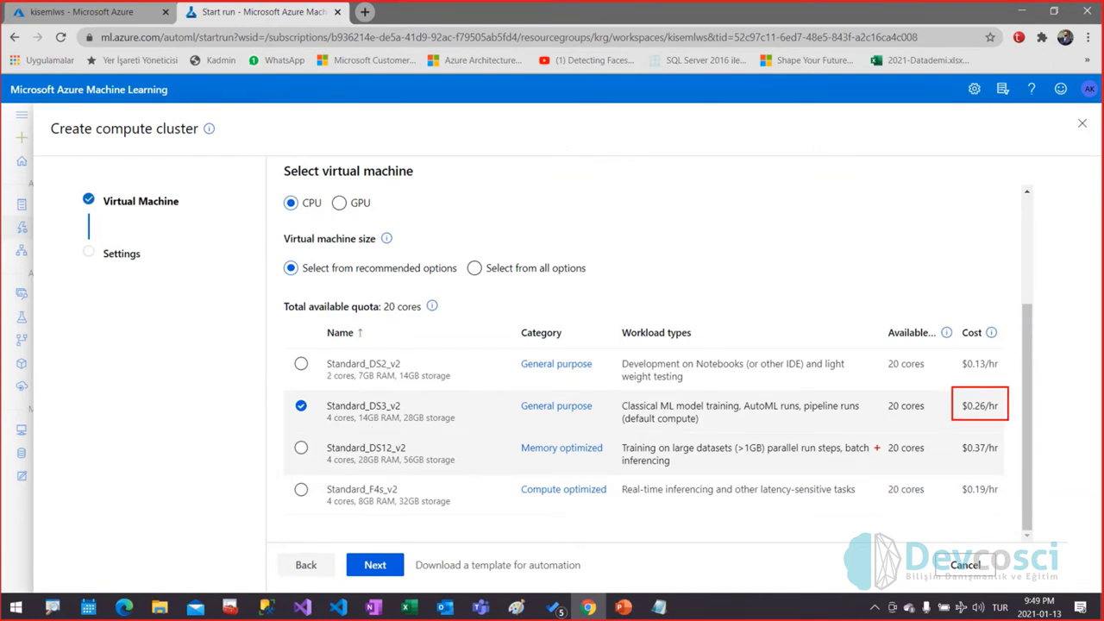
key("Escape")
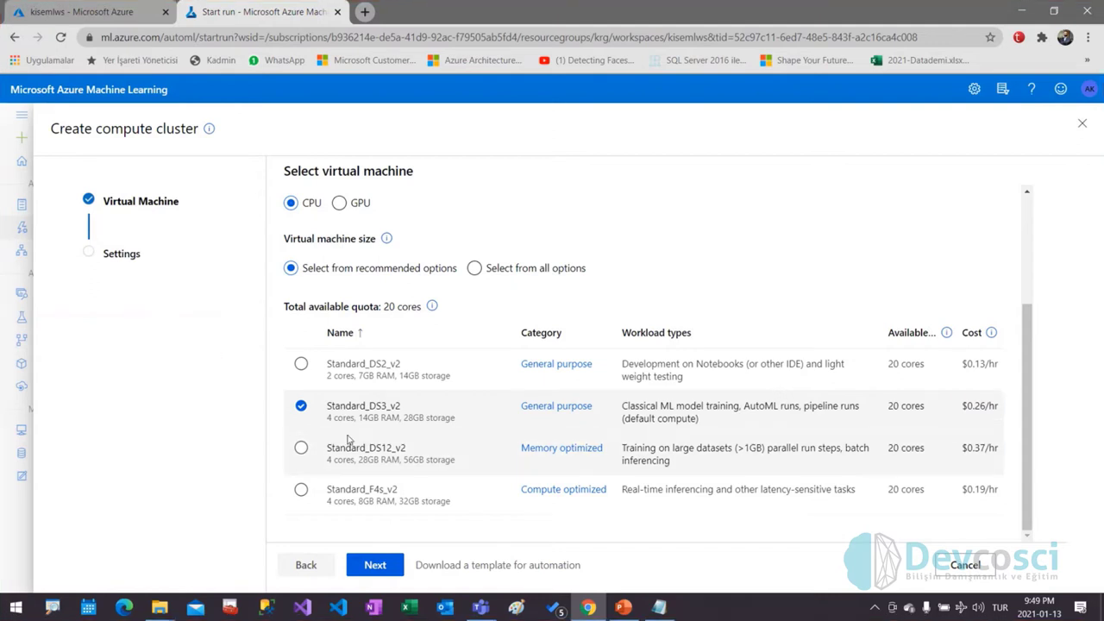
left_click(301, 364)
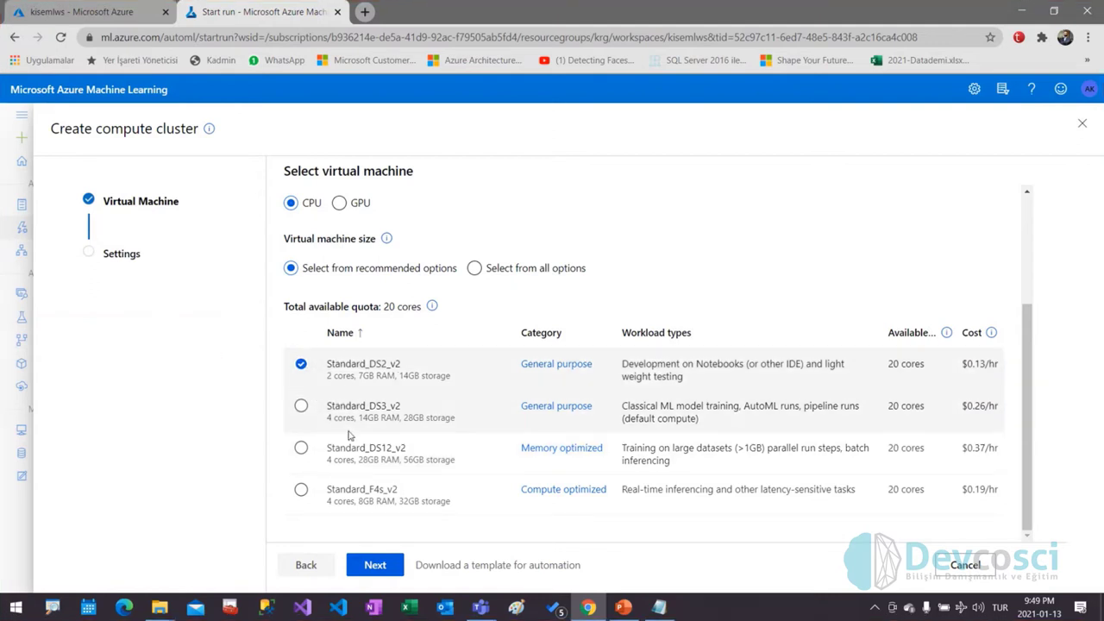
left_click(373, 562)
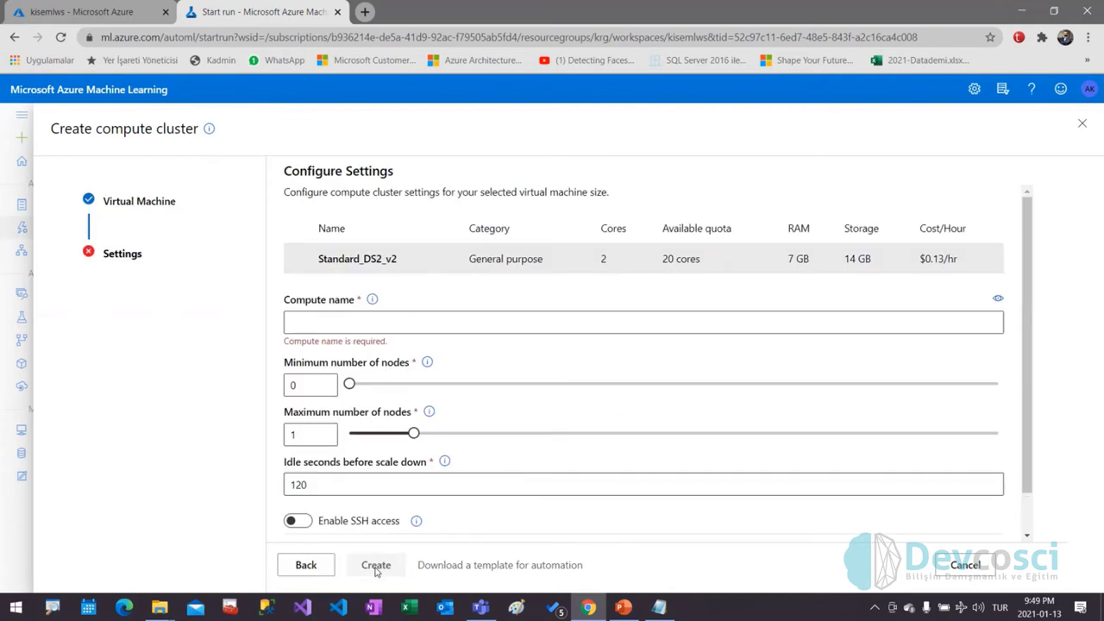
- Name the compute cluster ktc and set its minimum number of nodes to 1
left_click(322, 321)
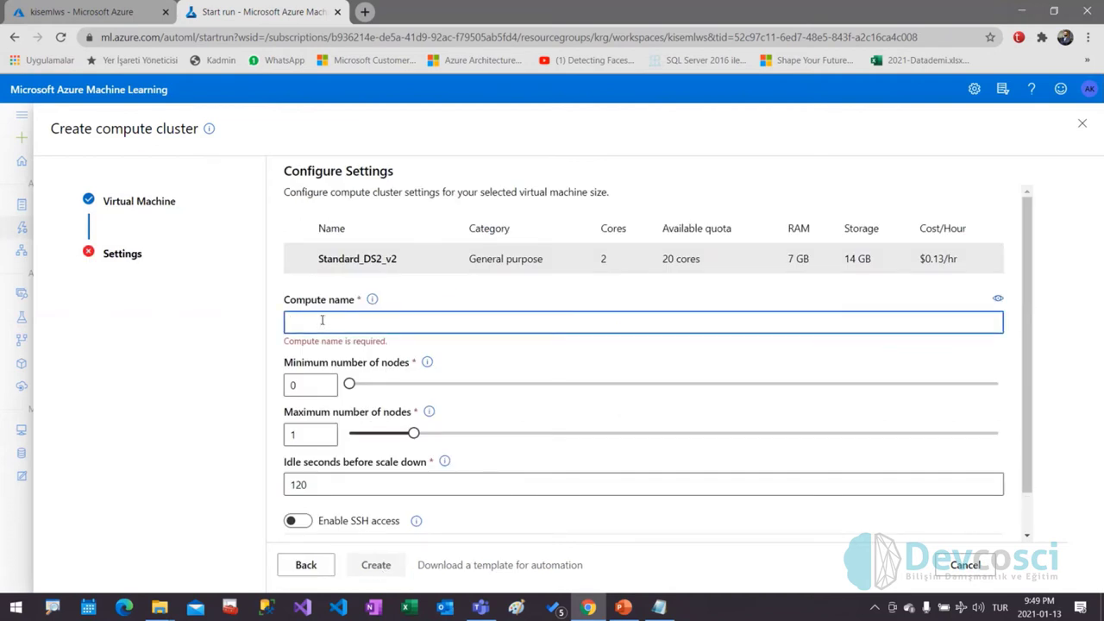
type("ktc")
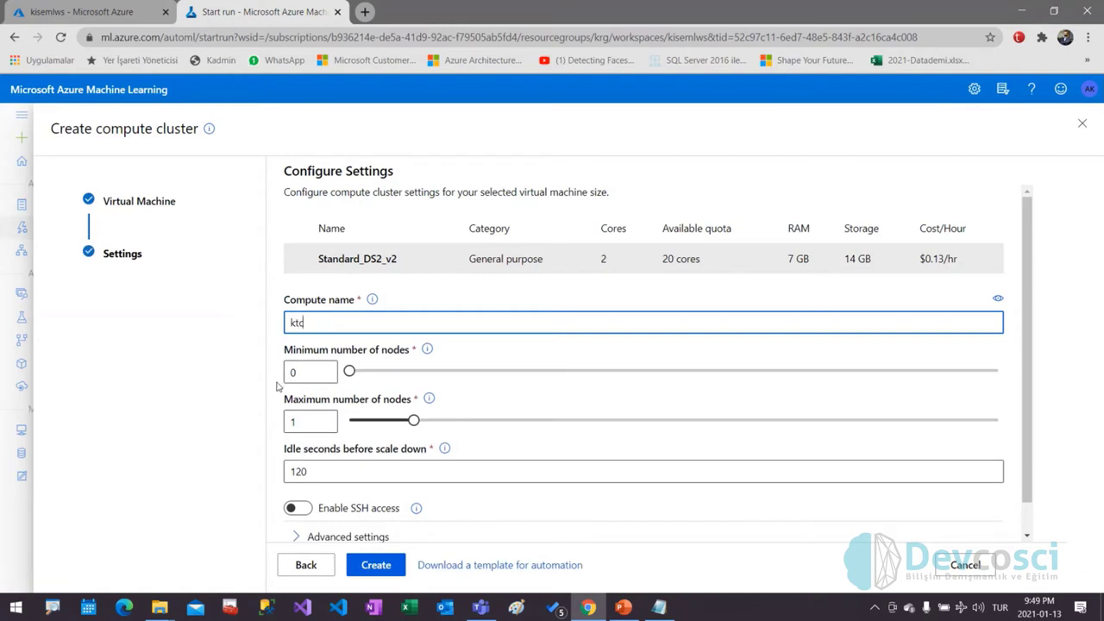
left_click(328, 371)
left_click(326, 367)
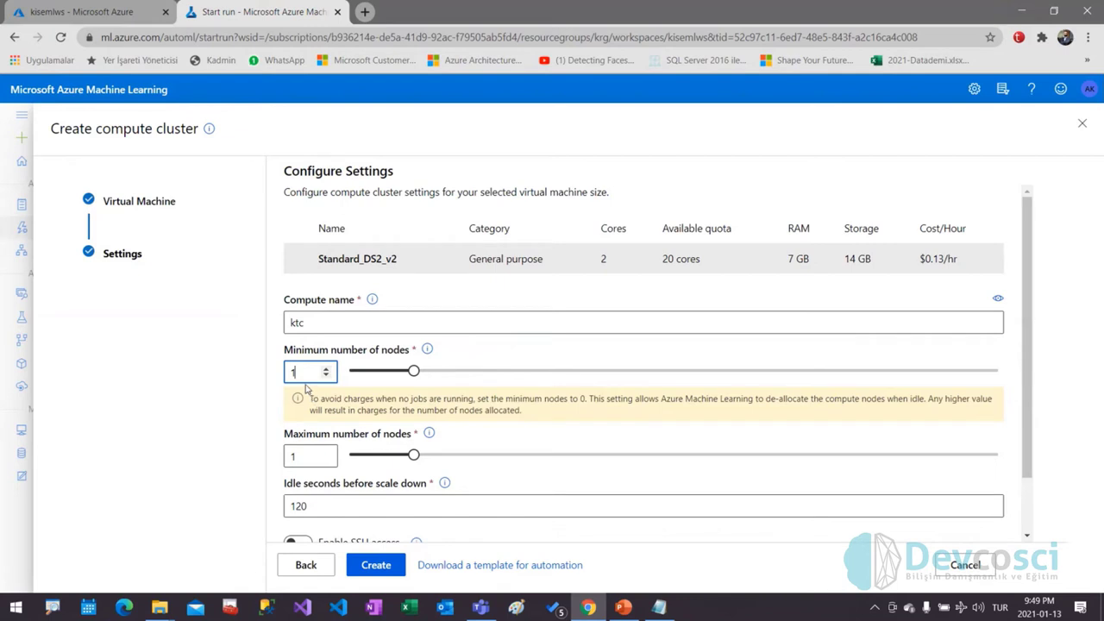
- Raise the cluster's maximum number of nodes to 4, and set it back to 1
left_click(327, 456)
left_click(326, 452)
left_click(326, 452)
left_click(326, 452)
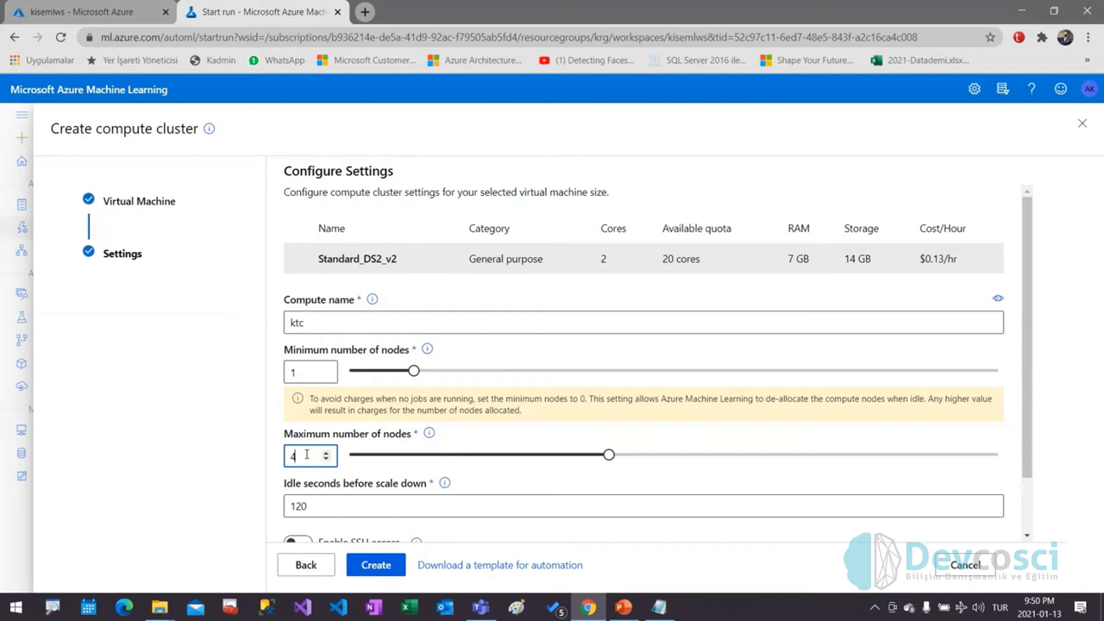
left_click_drag(306, 454, 235, 453)
type("1")
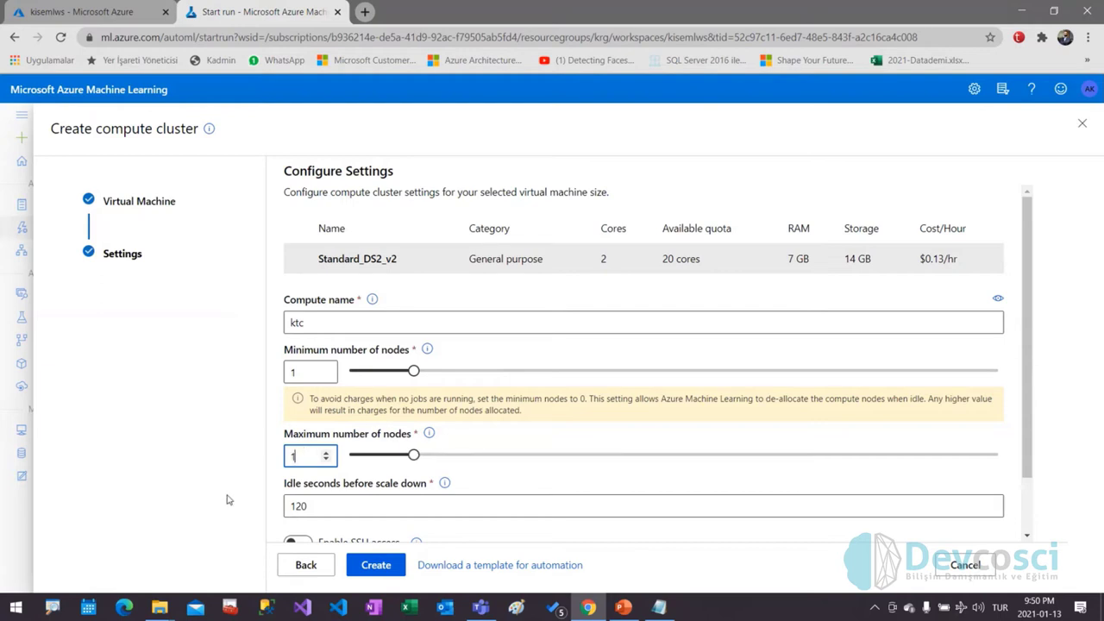
left_click(518, 476)
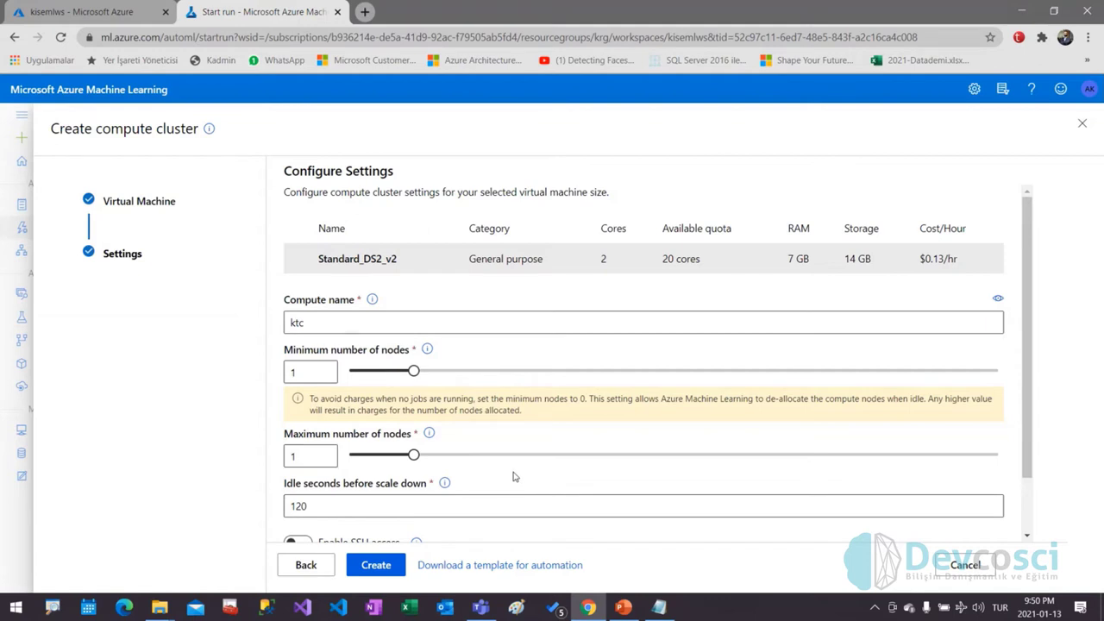
- Create the cluster, keeping 120 idle seconds before scale down, and continue to the run's task type settings
scroll(449, 483, "down", 2)
left_click_drag(344, 442, 196, 445)
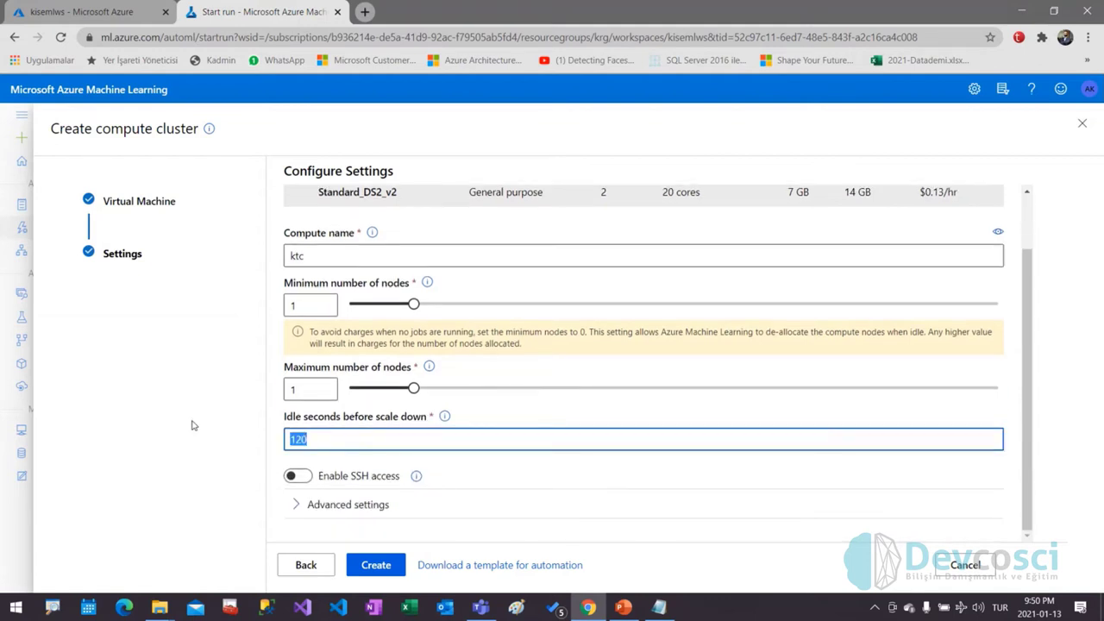
left_click(353, 442)
left_click_drag(383, 434, 165, 461)
left_click(375, 573)
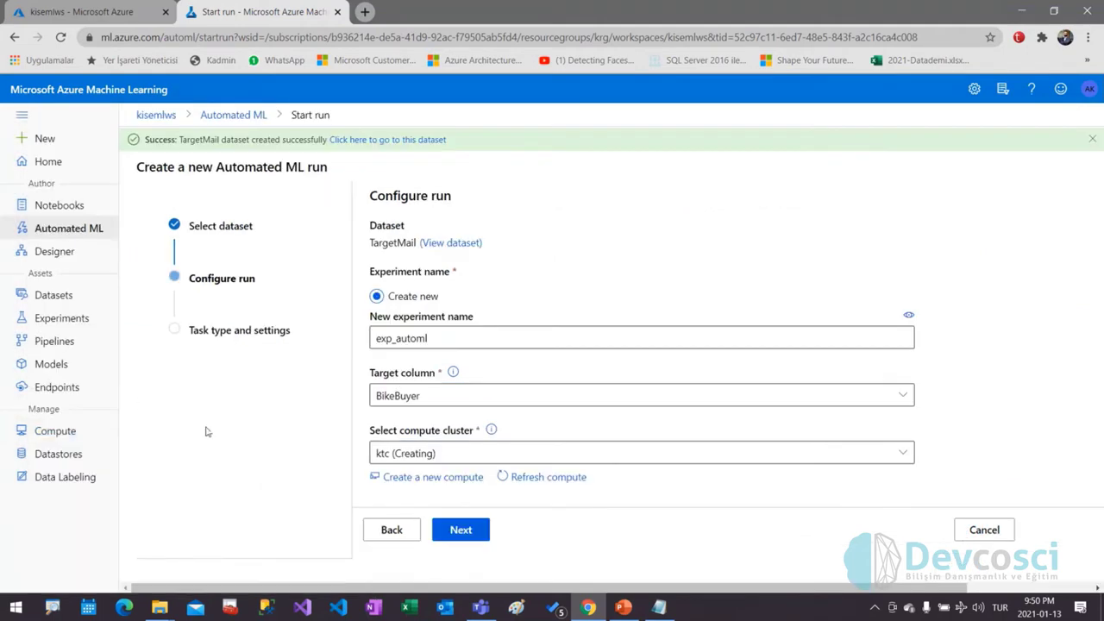
left_click(473, 537)
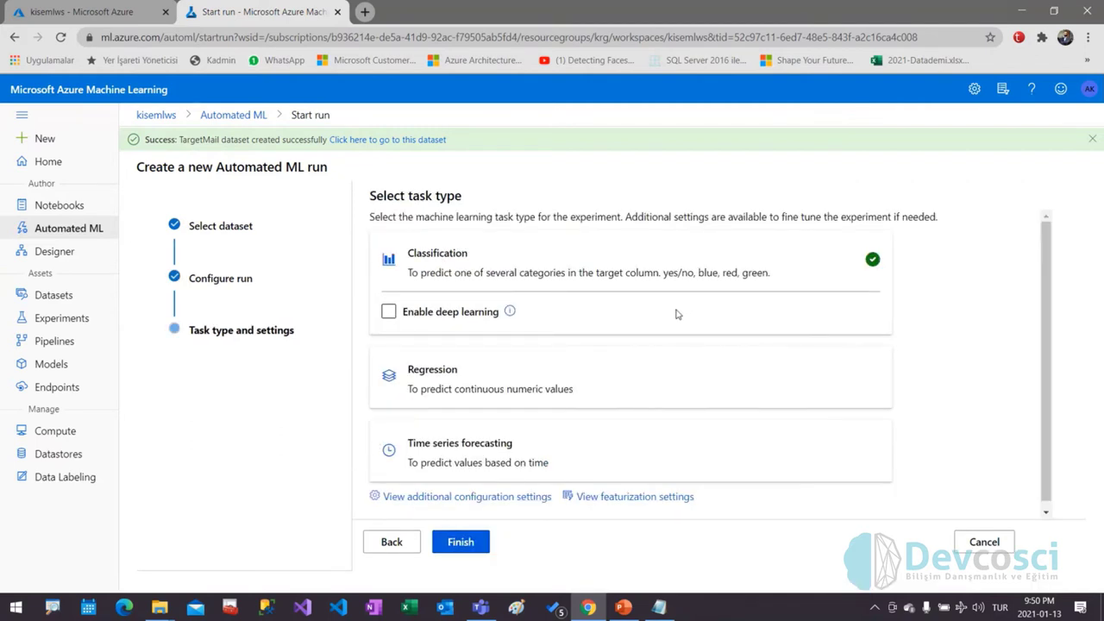
- Try the deep learning option and the Regression and Time series forecasting task types, and return to Classification
scroll(716, 349, "down", 1)
scroll(721, 352, "up", 1)
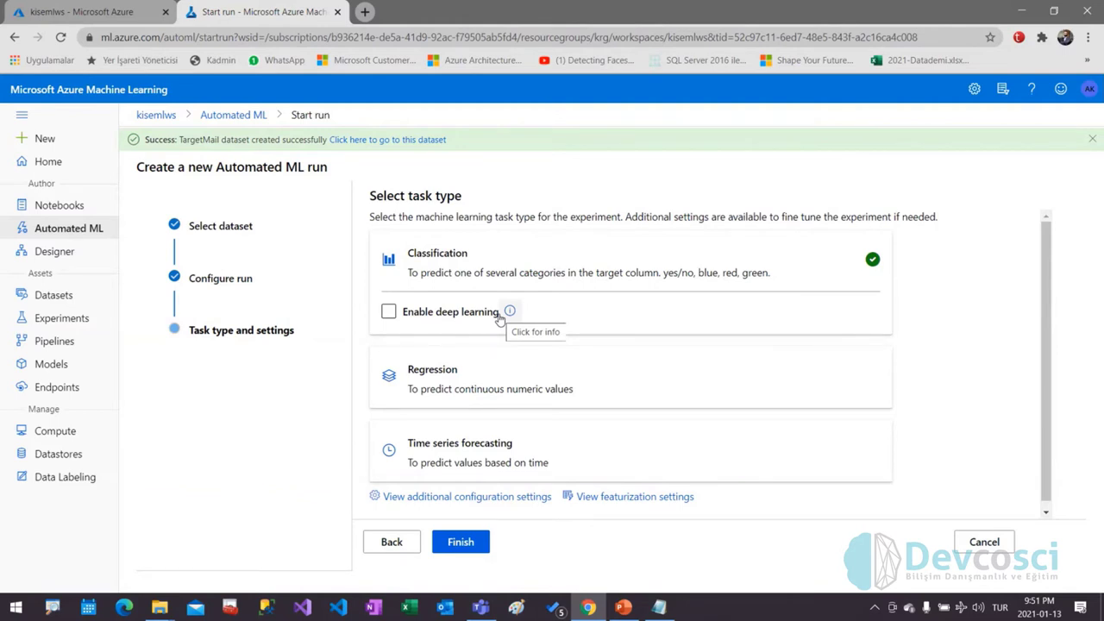
left_click(436, 318)
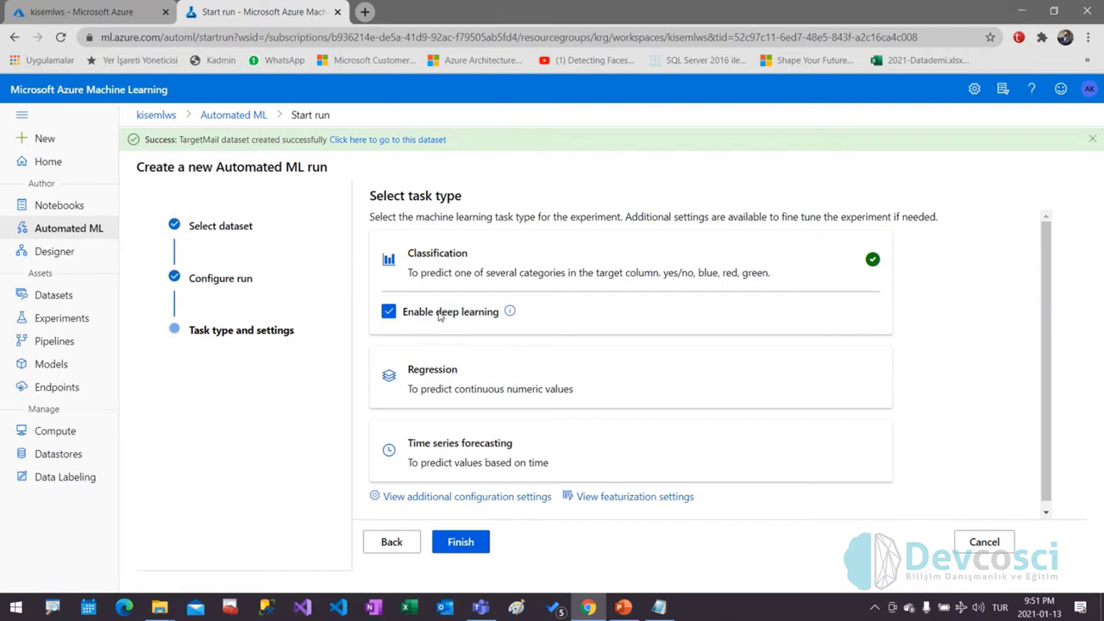
left_click(440, 316)
left_click(766, 391)
left_click(795, 438)
left_click(781, 287)
- Review the featurization settings, checking the Feature type and Impute with options for the Age column, and close them without saving
left_click(651, 498)
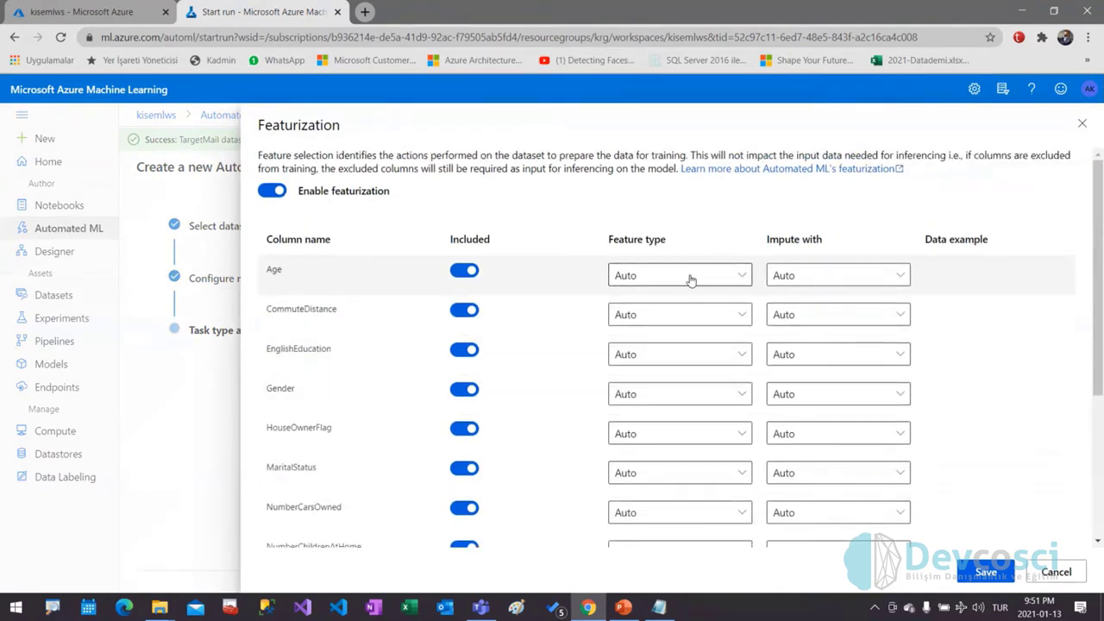
left_click(801, 278)
left_click(801, 298)
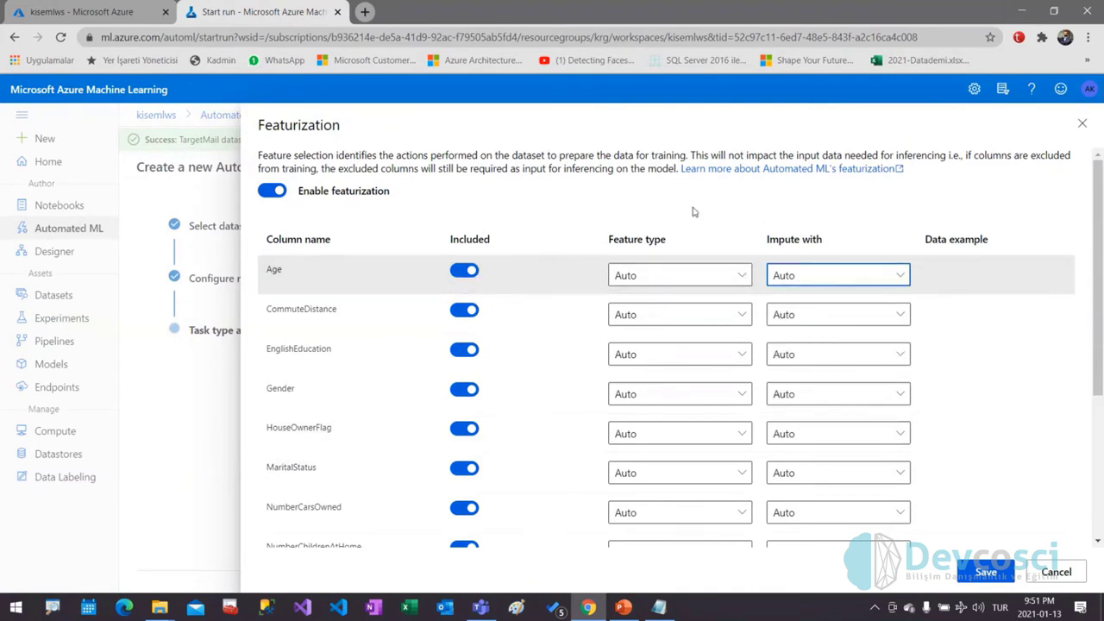
left_click(690, 277)
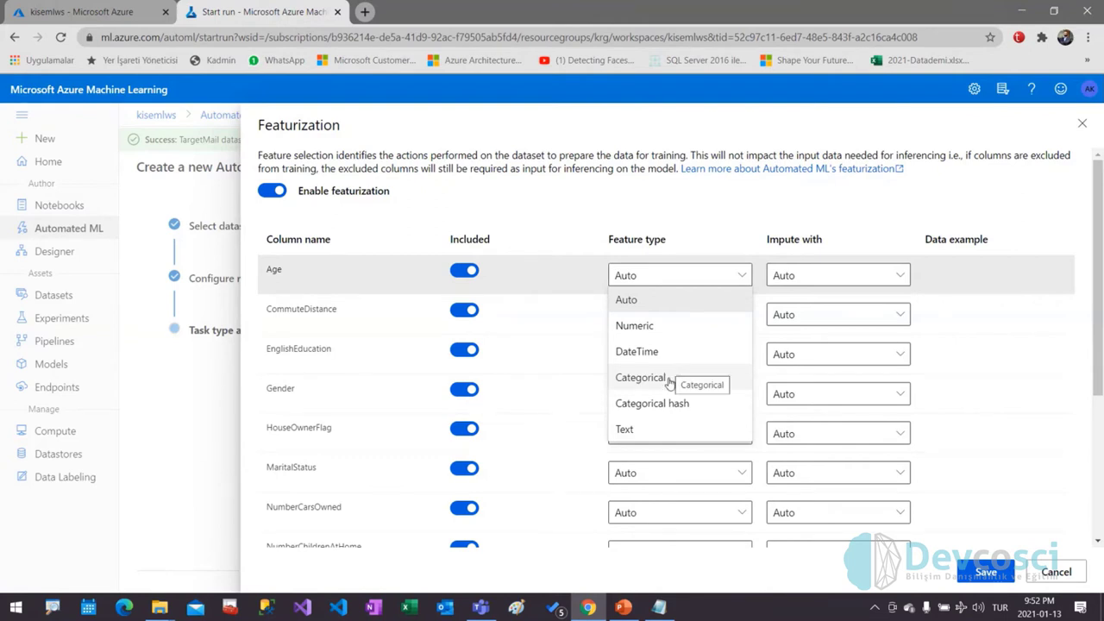
left_click(696, 200)
left_click(798, 276)
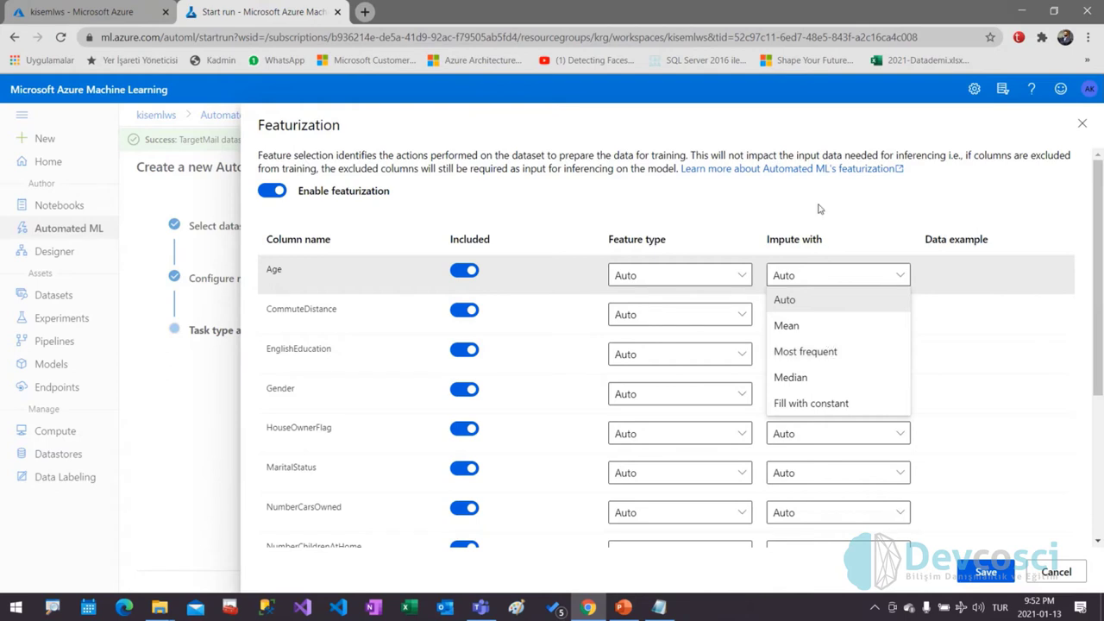
left_click(785, 275)
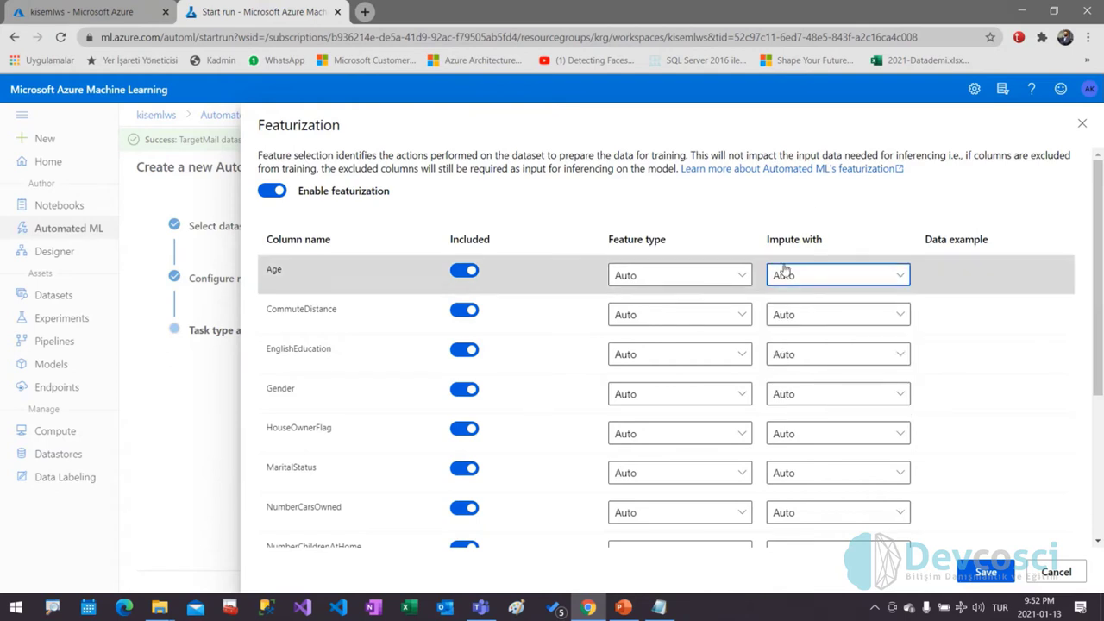
left_click(1053, 575)
left_click(613, 360)
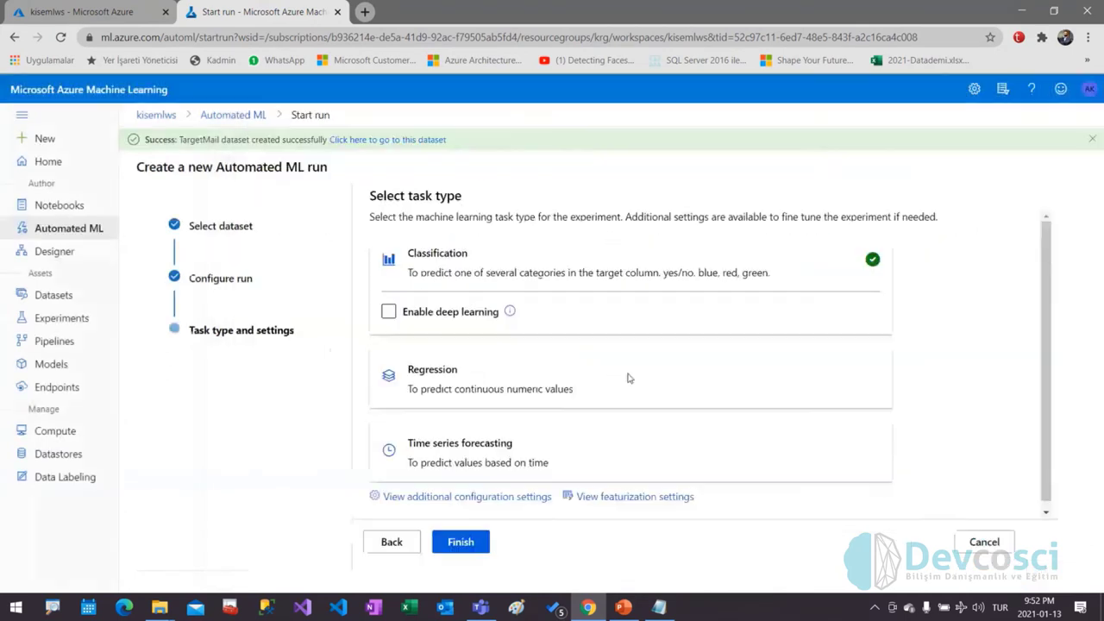
- Open the additional configuration settings and check the available primary metrics, keeping Accuracy
left_click(459, 498)
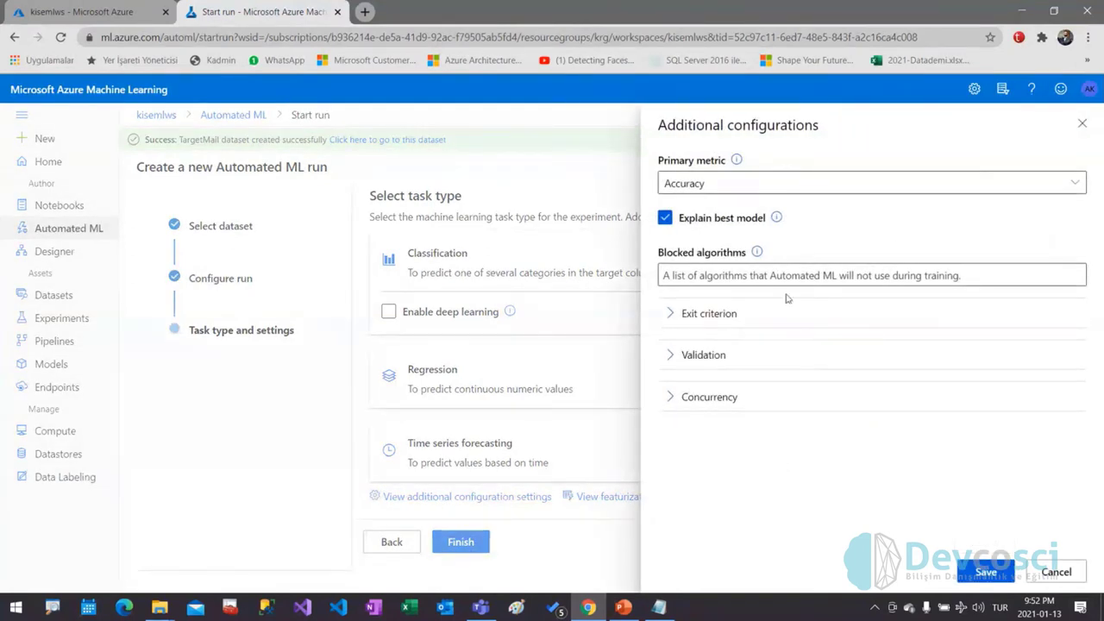
left_click(1073, 190)
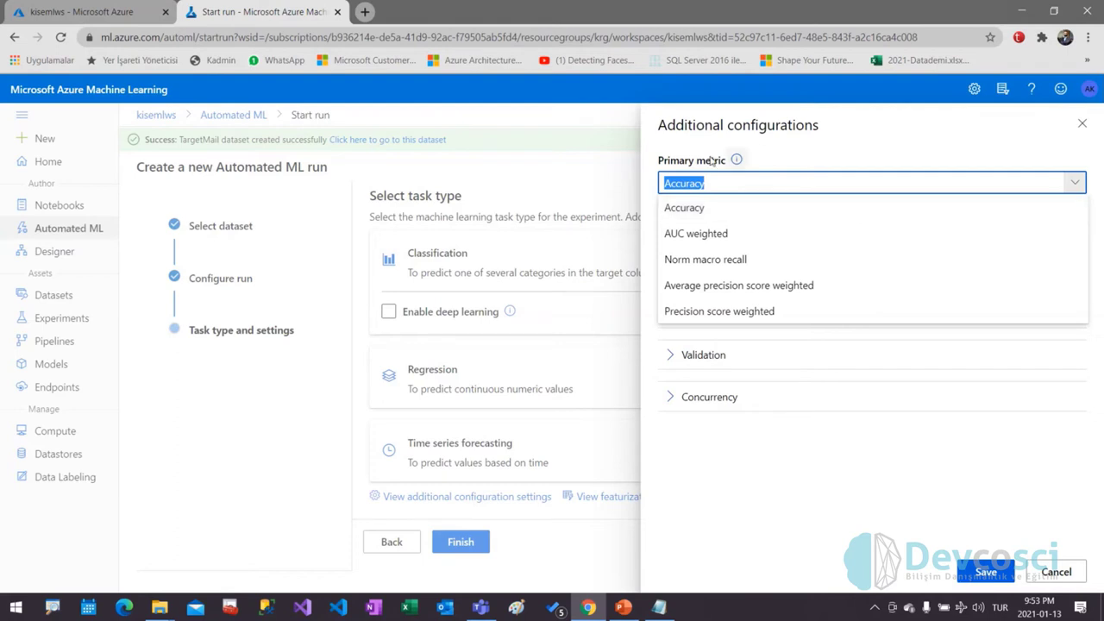
left_click(870, 166)
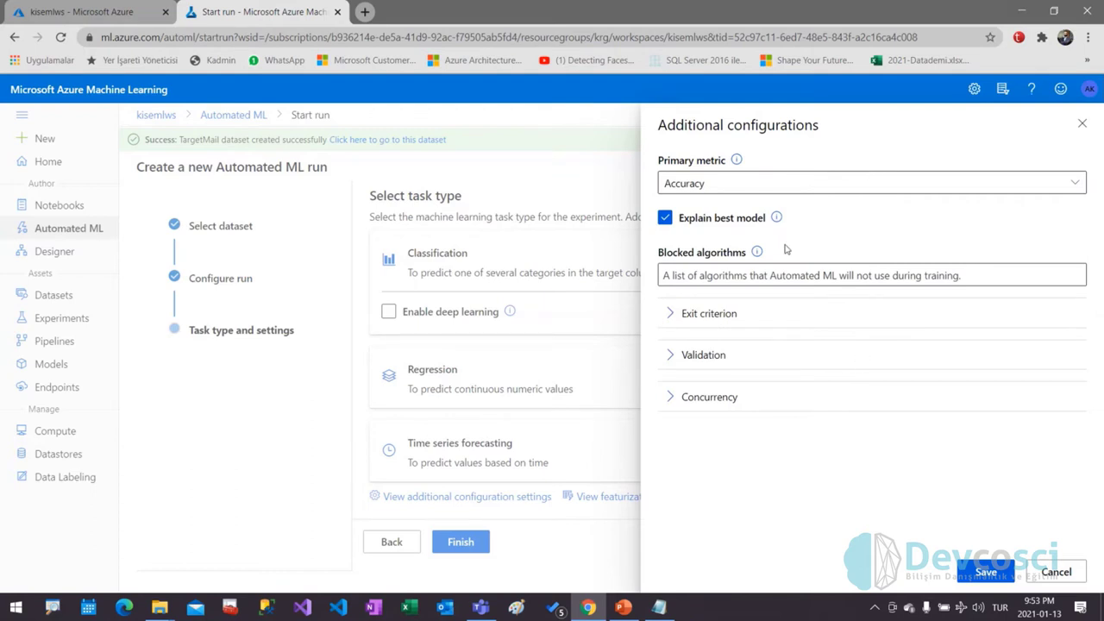
- Browse the algorithms that can be blocked, try blocking LogisticRegression, and remove it from the blocked list
left_click(724, 276)
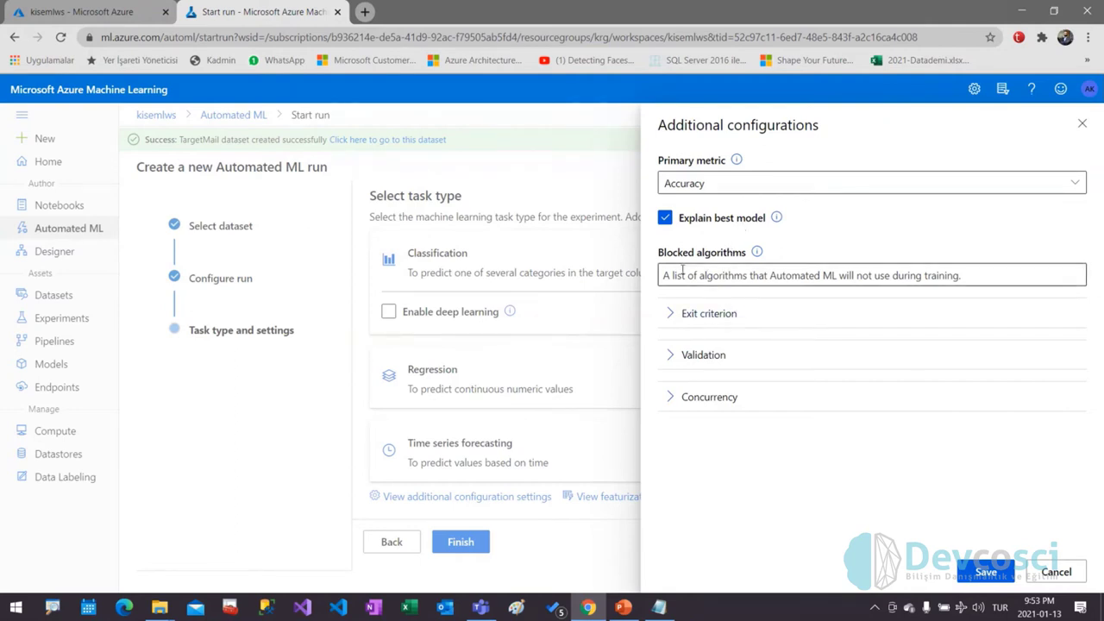
scroll(741, 348, "down", 1)
scroll(801, 439, "down", 2)
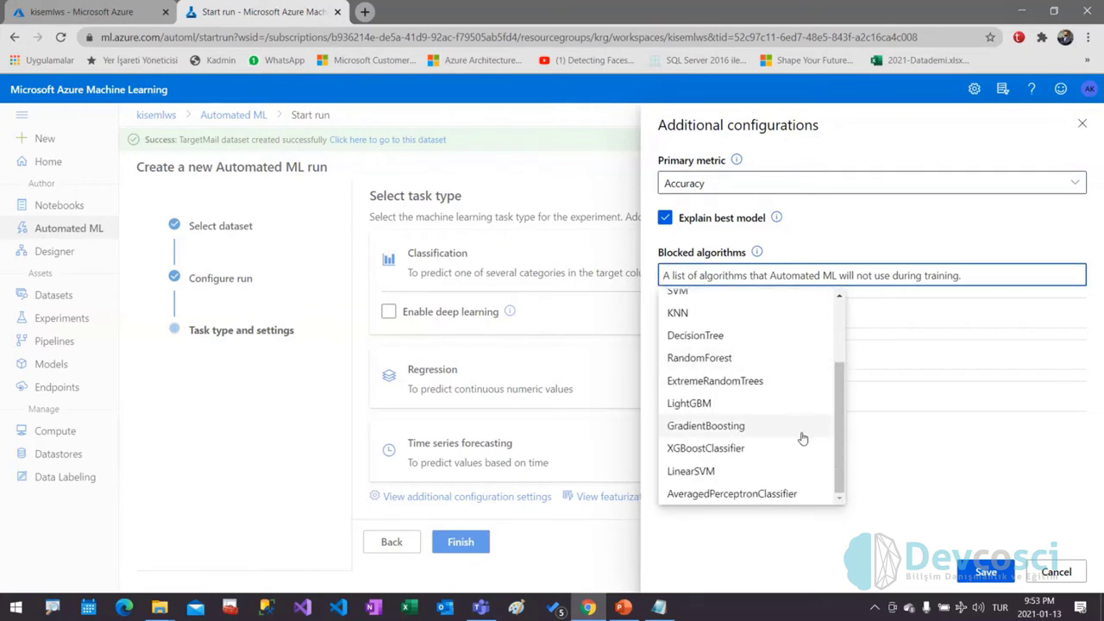
scroll(801, 431, "up", 5)
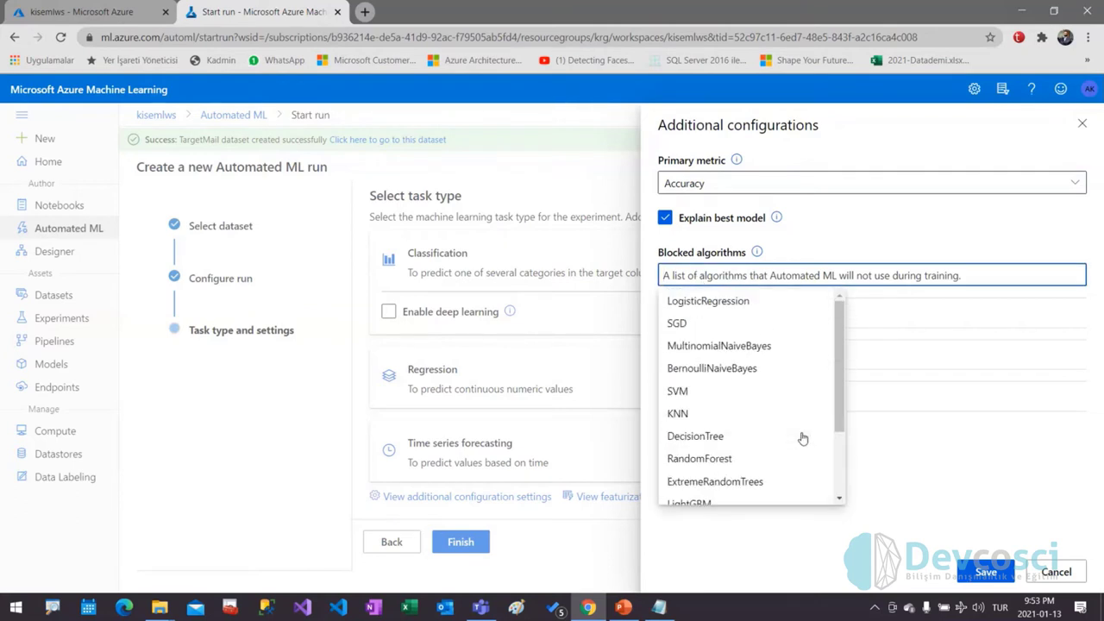
left_click(782, 304)
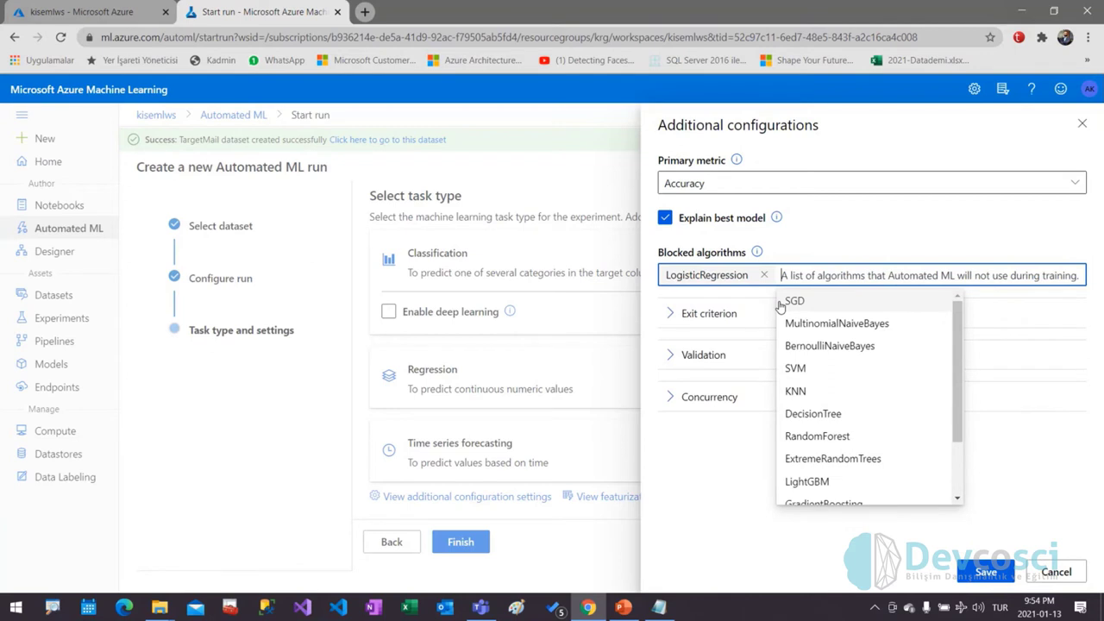
left_click(764, 274)
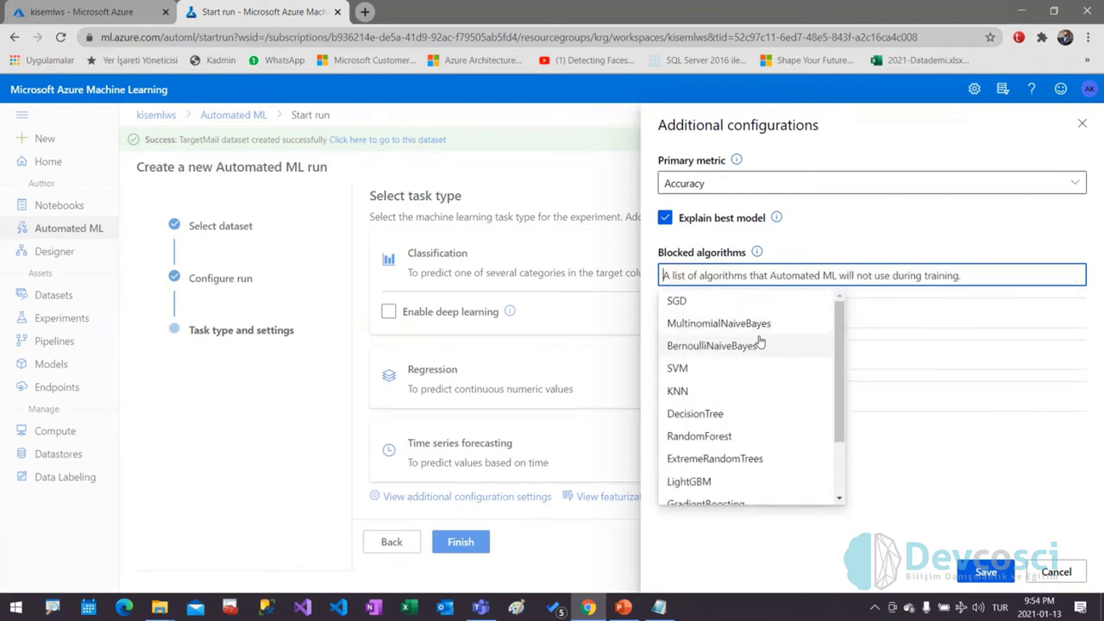
left_click(801, 565)
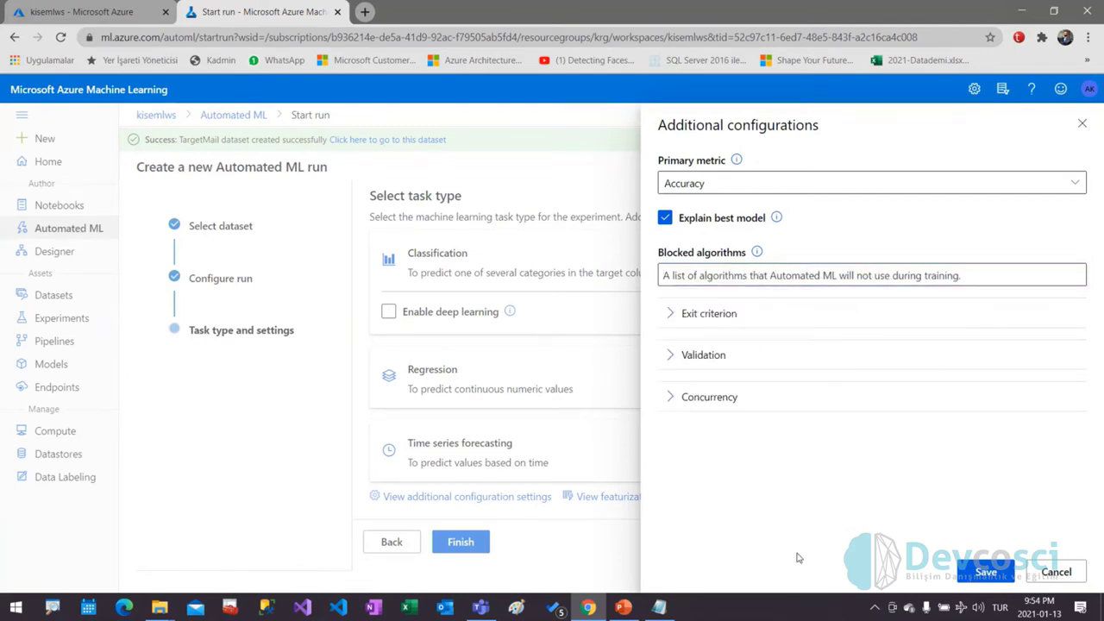
- Set the exit criterion's training job time to 0.25 hours
left_click(674, 316)
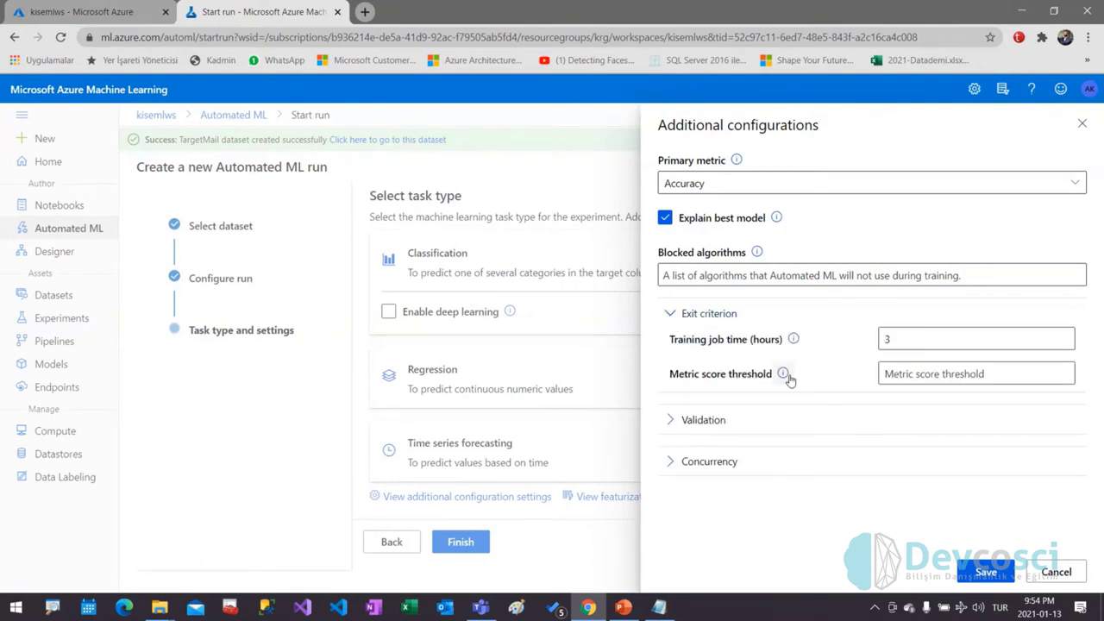
left_click(971, 336)
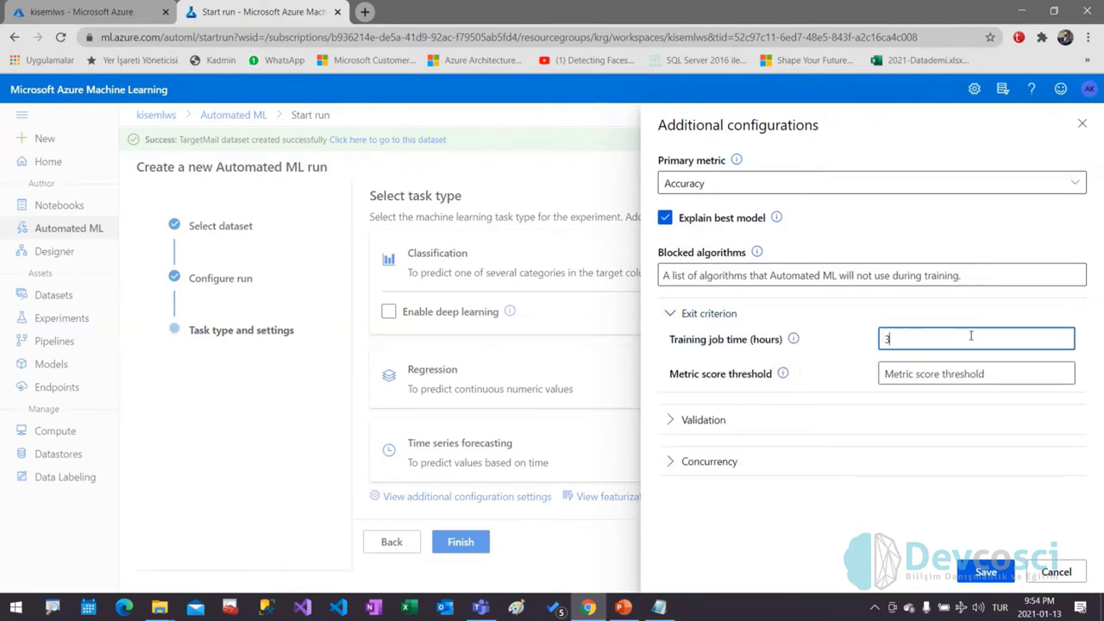
key("BackSpace")
type("0")
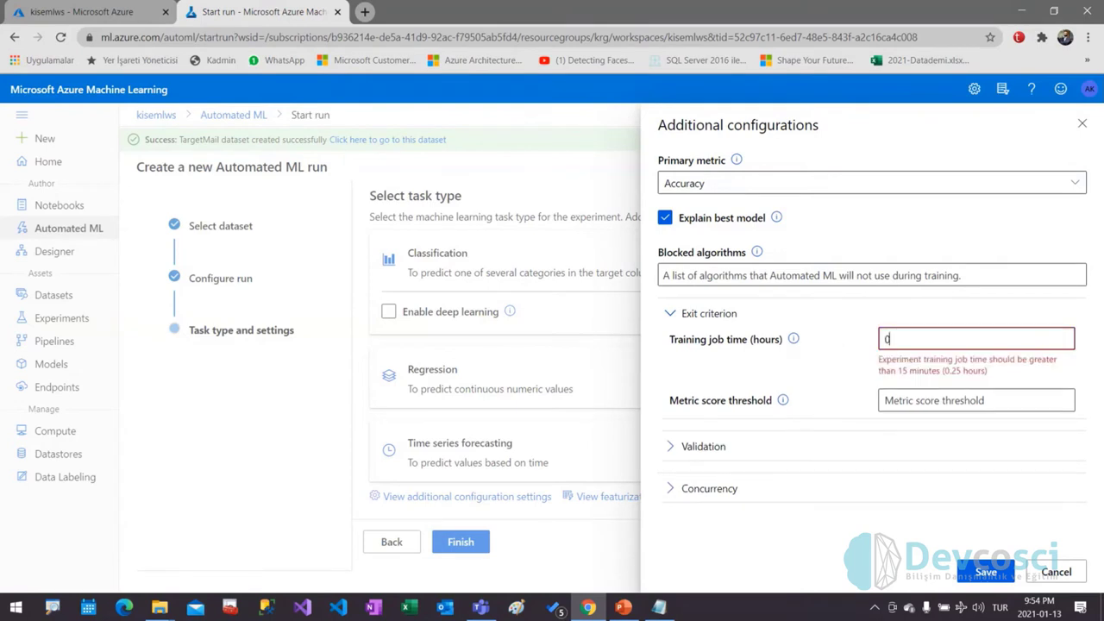
type(".25")
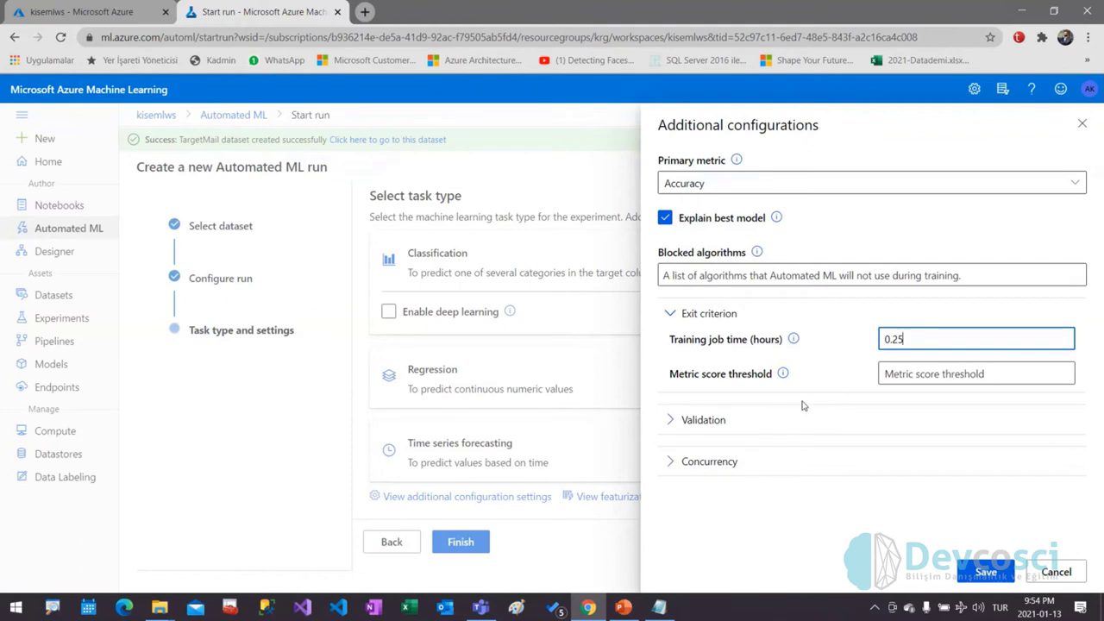
- Set the exit criterion's metric score threshold to 0.83
left_click(883, 374)
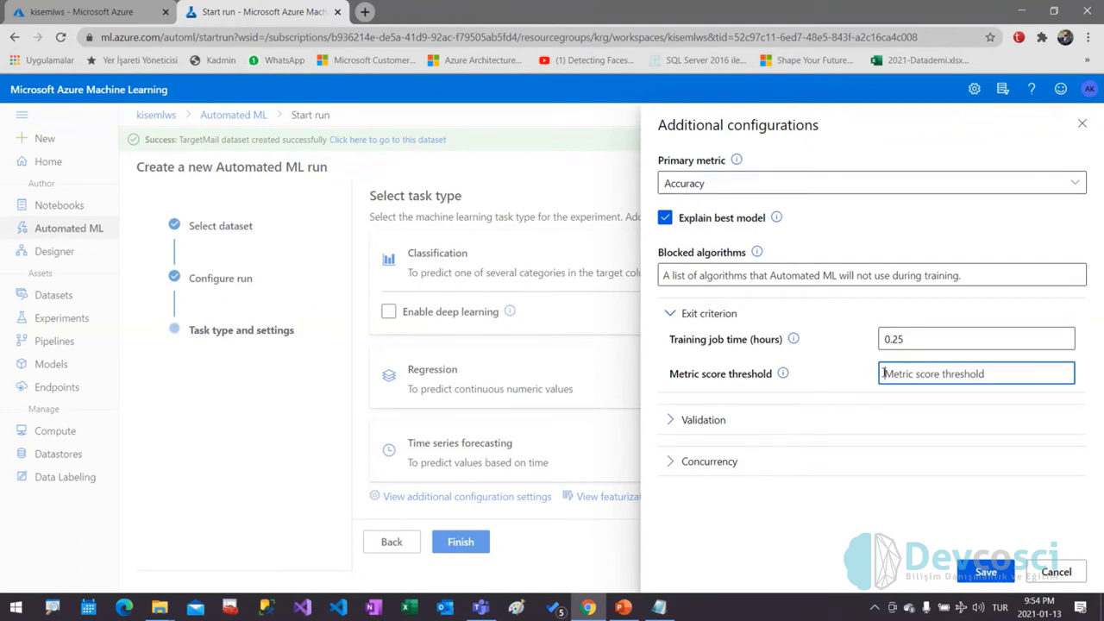
left_click_drag(695, 186, 880, 375)
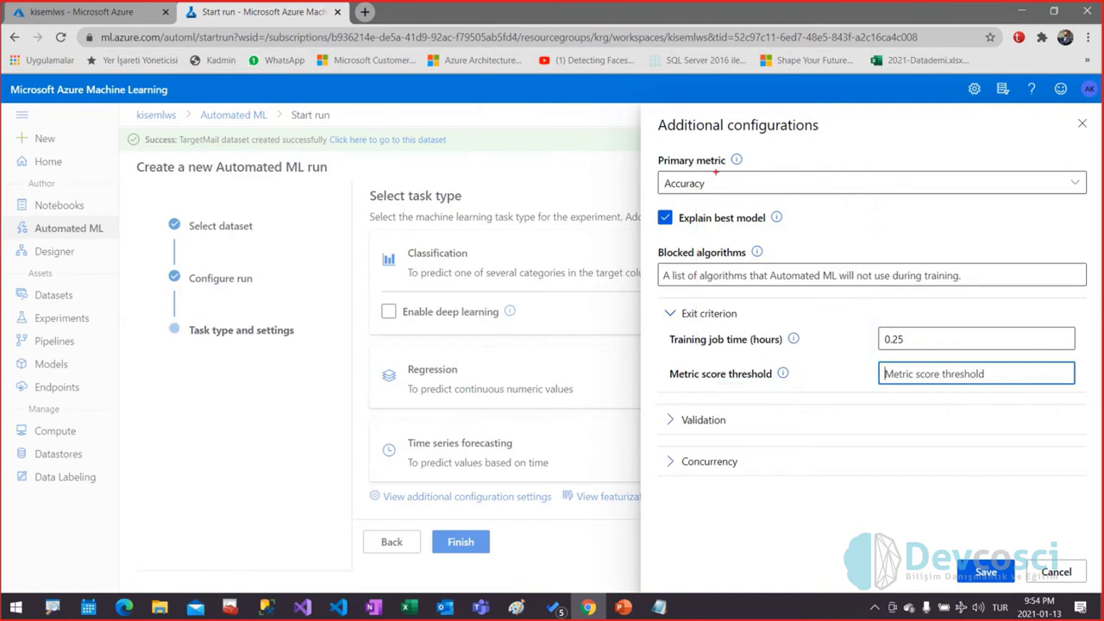
left_click_drag(716, 172, 884, 370)
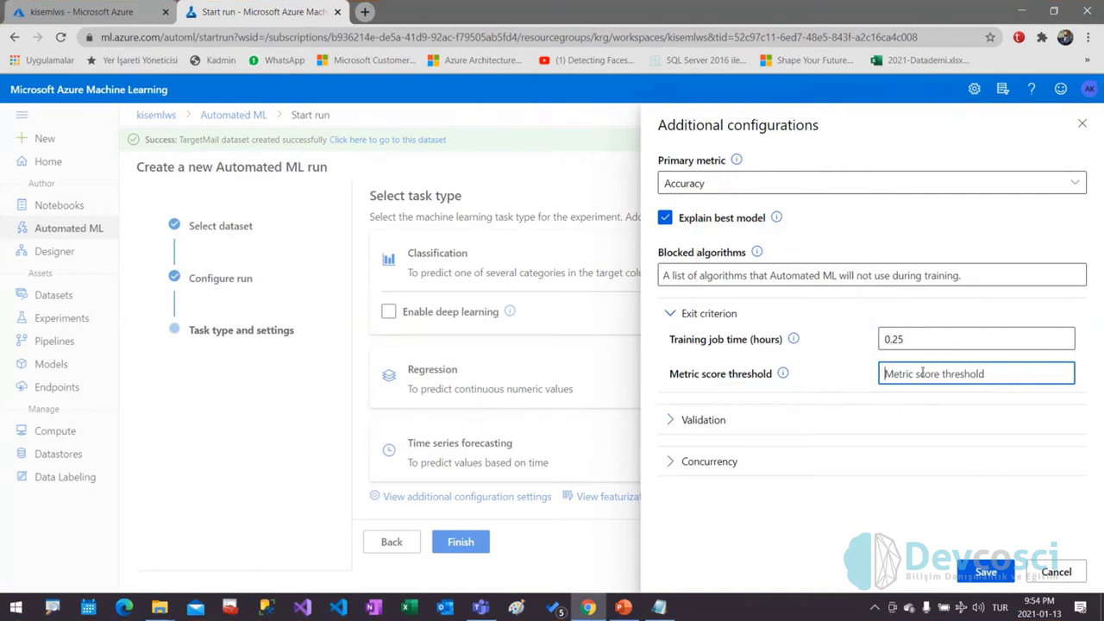
type("0.80")
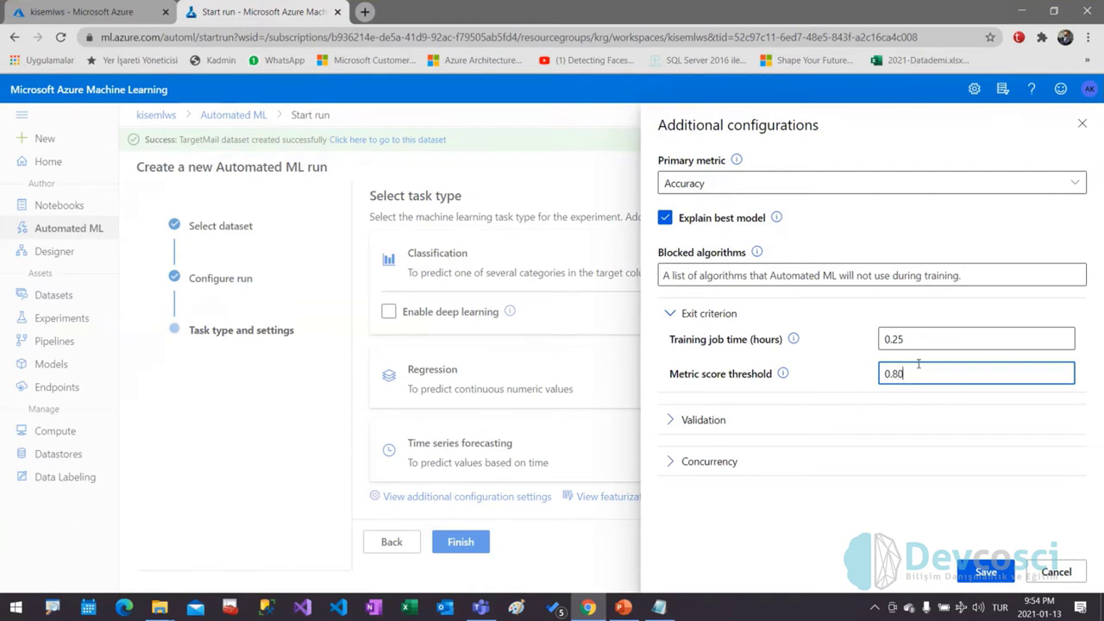
key("BackSpace")
type("3")
- Set the validation type to Train-validation split with 10 percent of the data used for validation
left_click(669, 422)
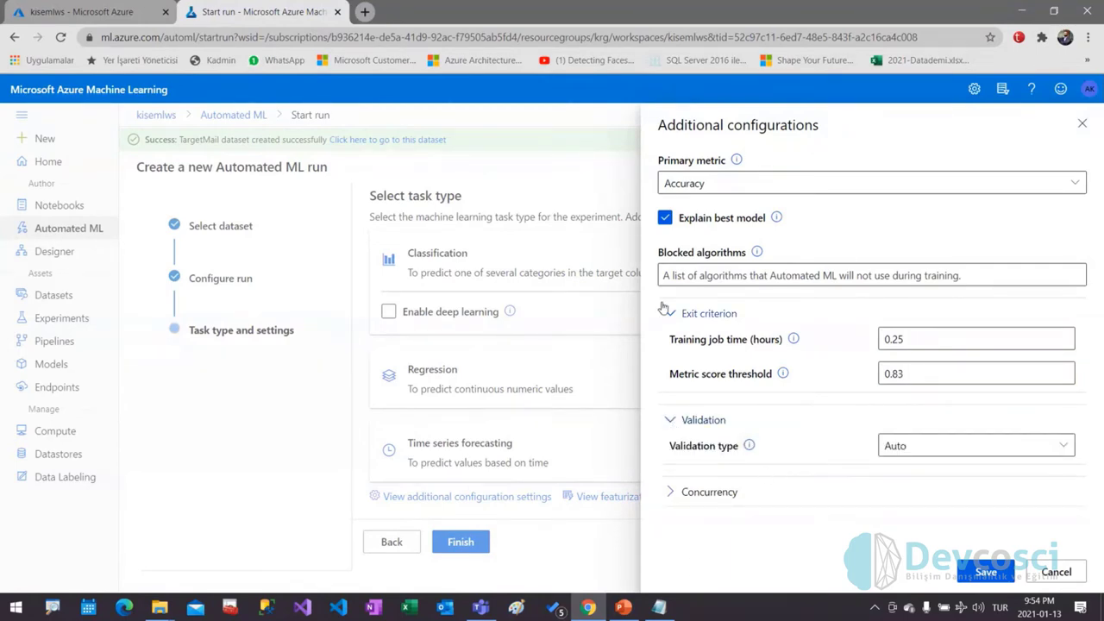
left_click(690, 314)
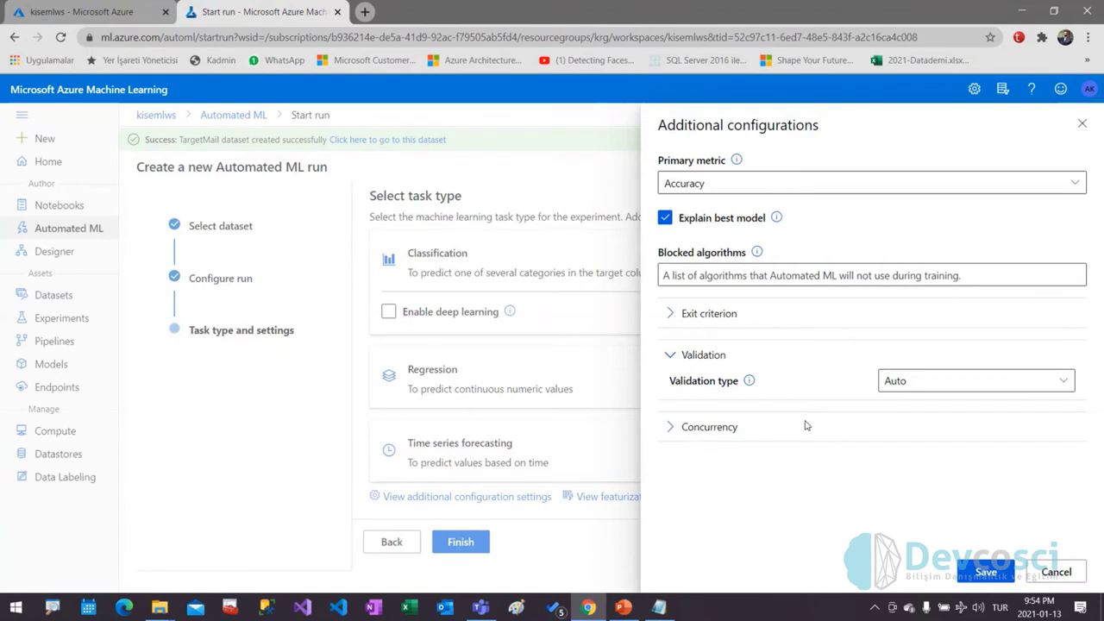
left_click(904, 384)
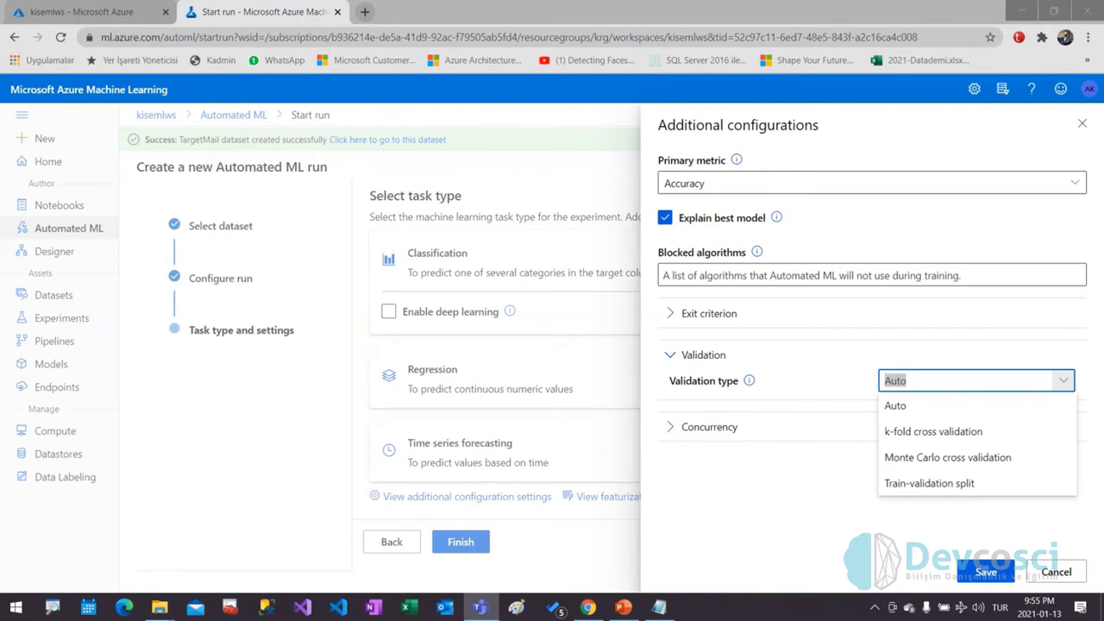
left_click(812, 477)
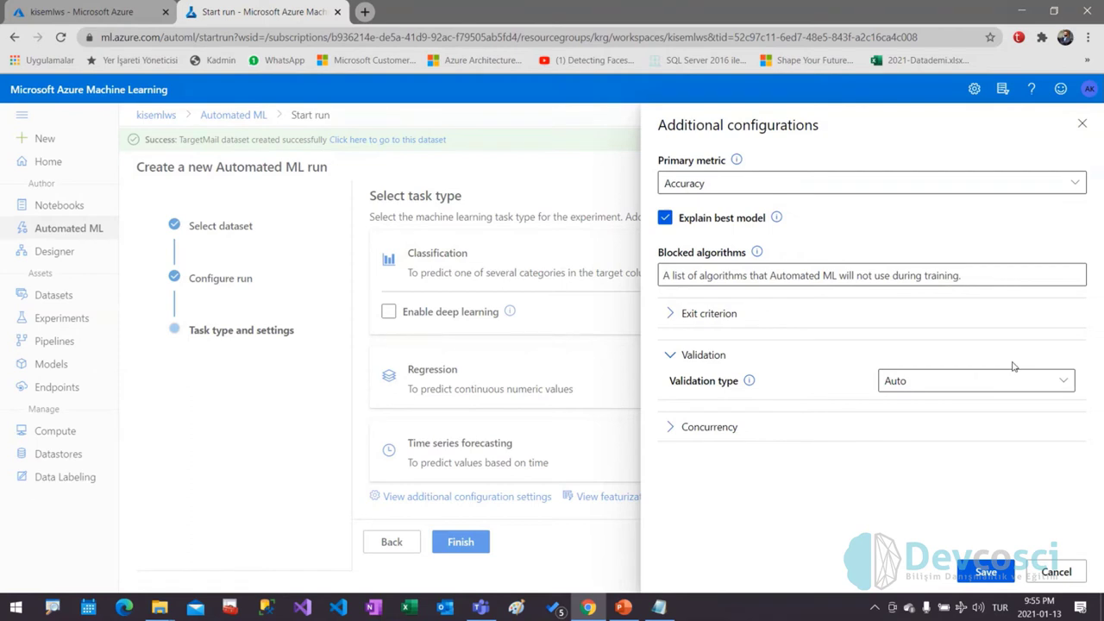
left_click(1065, 383)
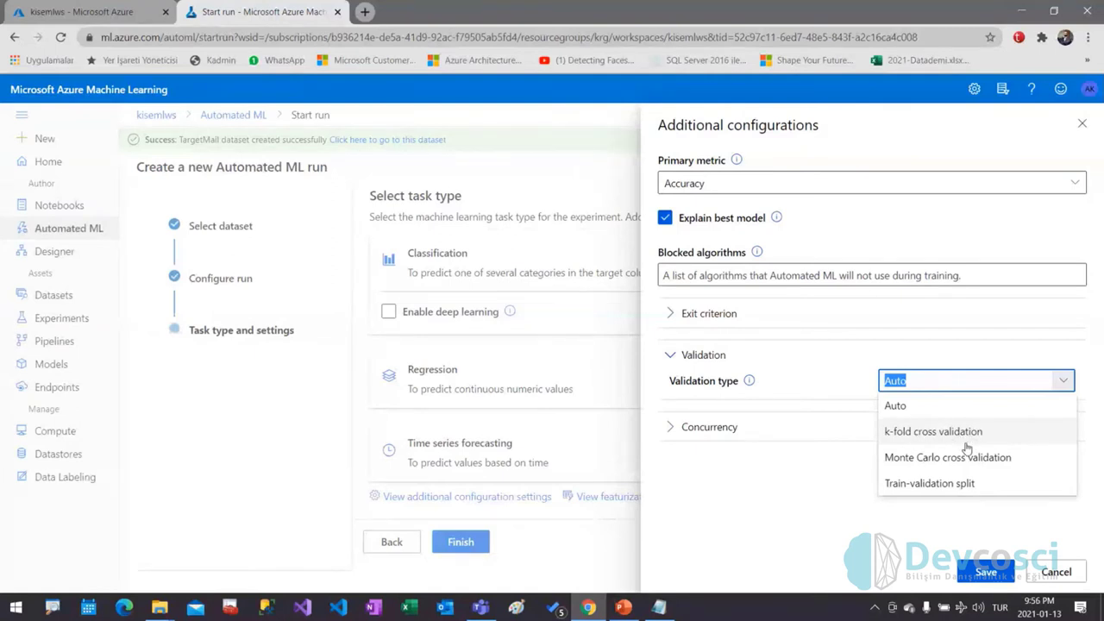
left_click(939, 484)
left_click(919, 416)
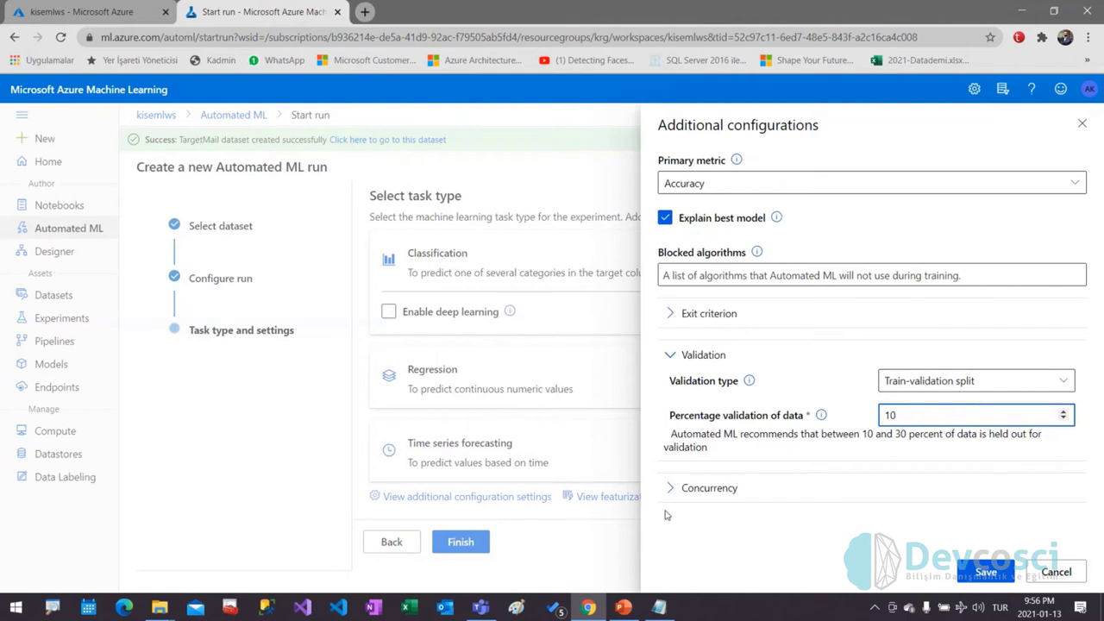
- Set the max concurrent iterations to 2 and save the additional configurations
left_click(678, 488)
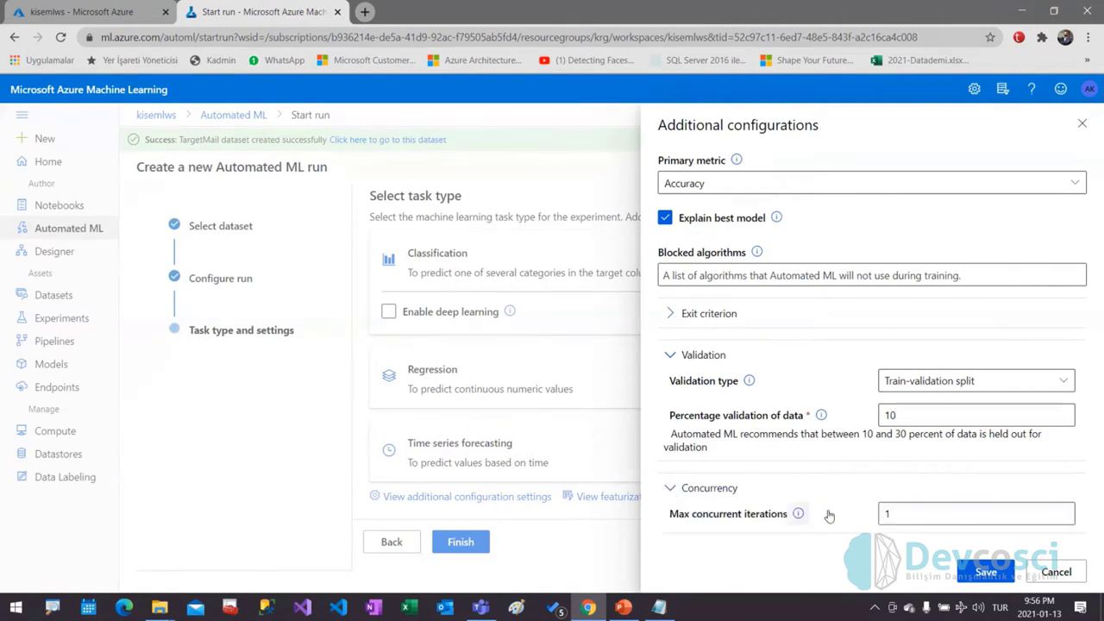
double_click(930, 514)
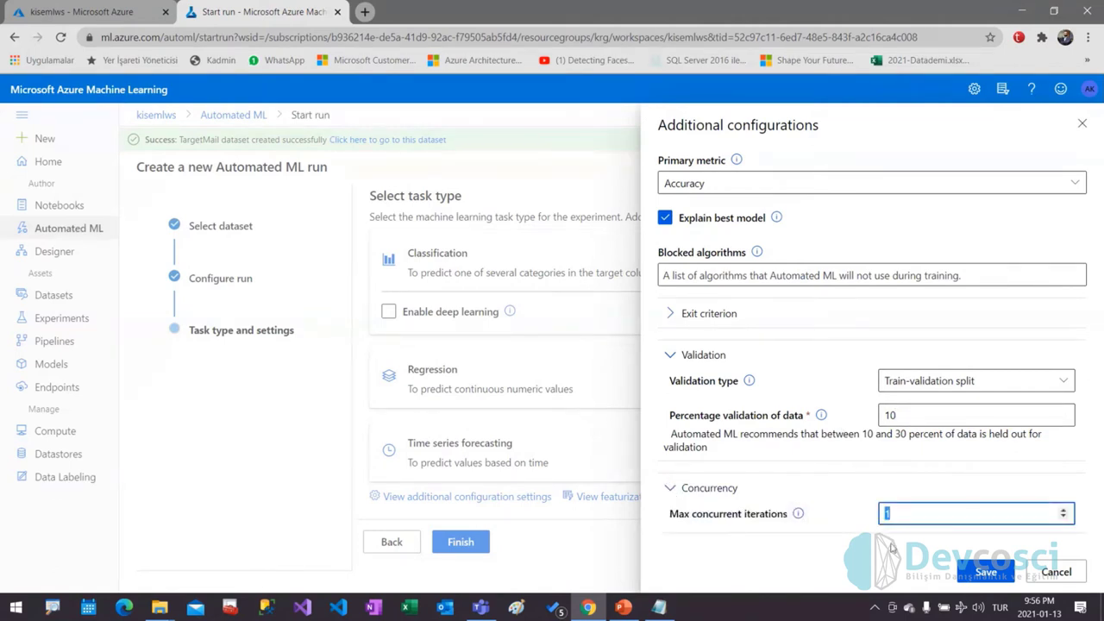
type("2")
left_click(893, 548)
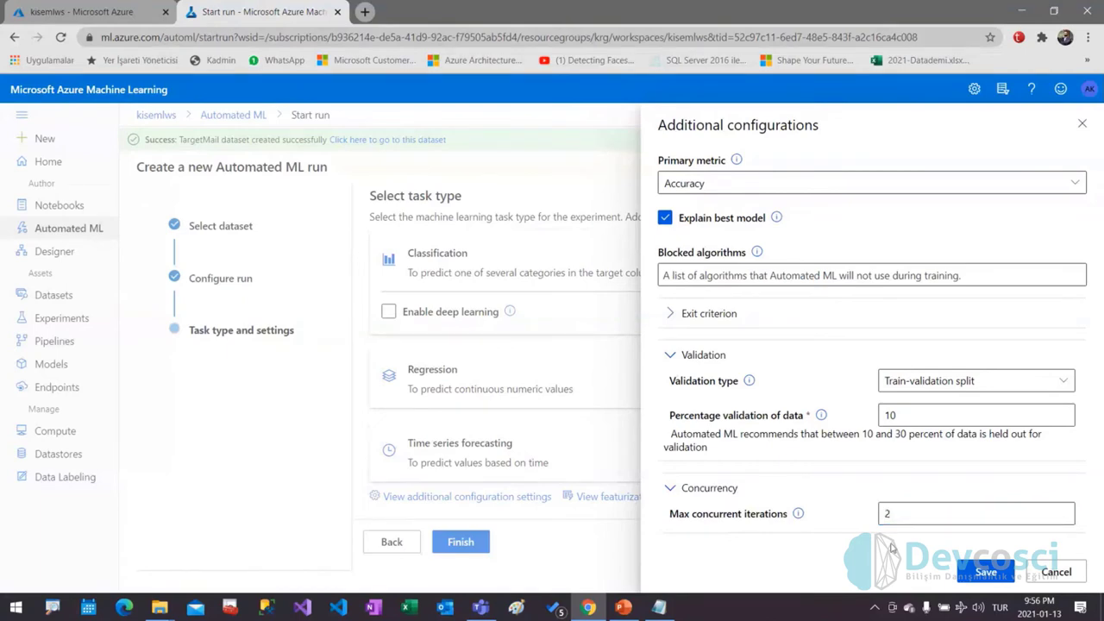
left_click(991, 574)
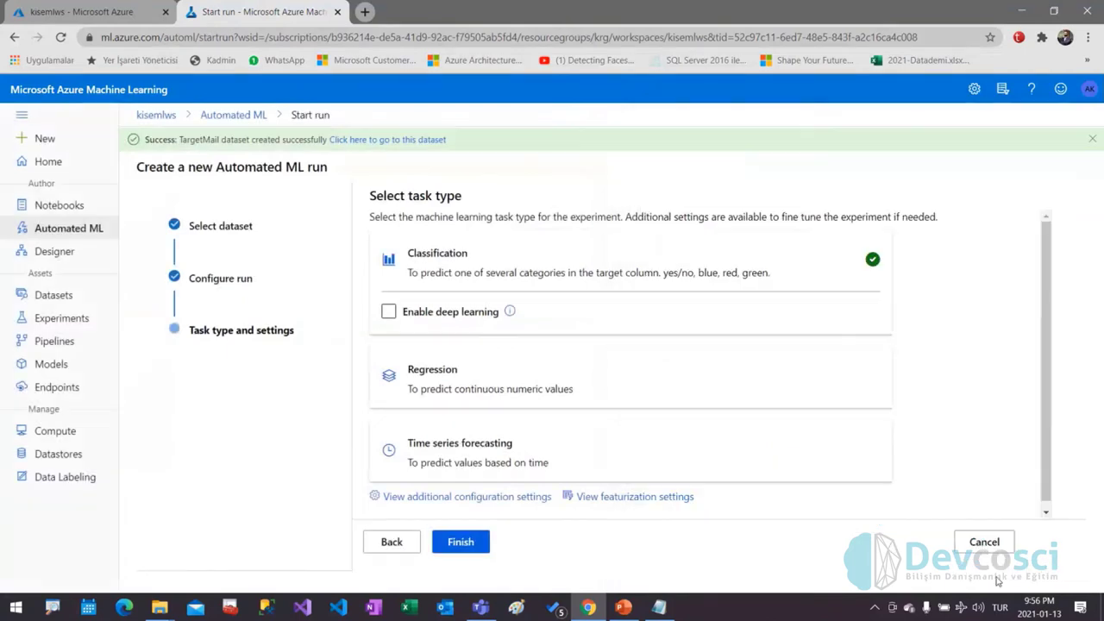
- Finish the setup to submit the Automated ML run, and open the workspace's Compute page
left_click(464, 545)
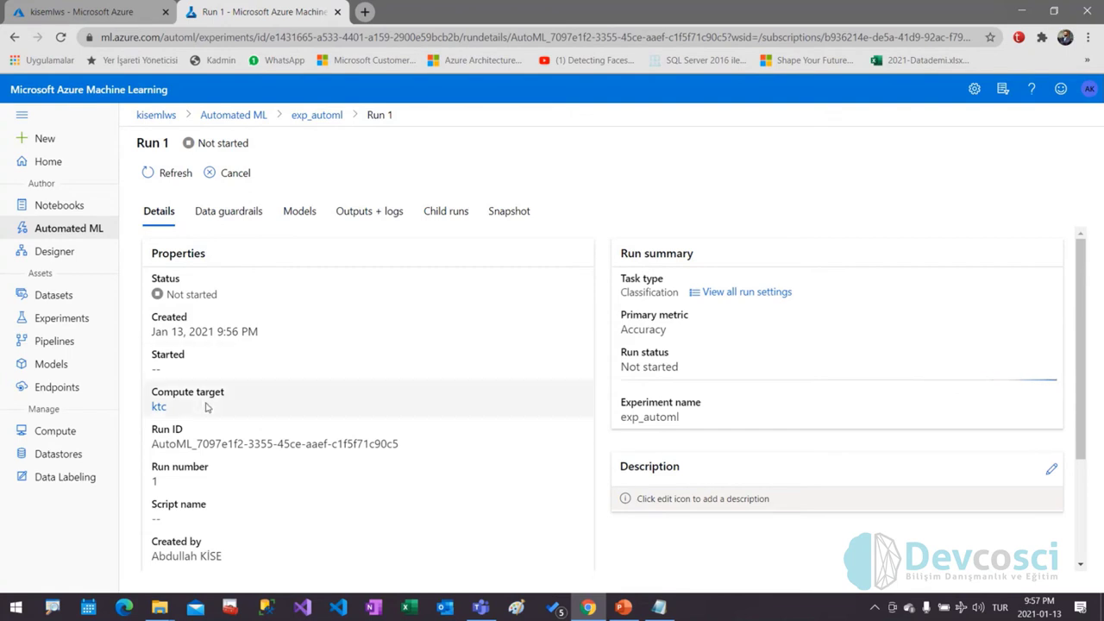
left_click(66, 434)
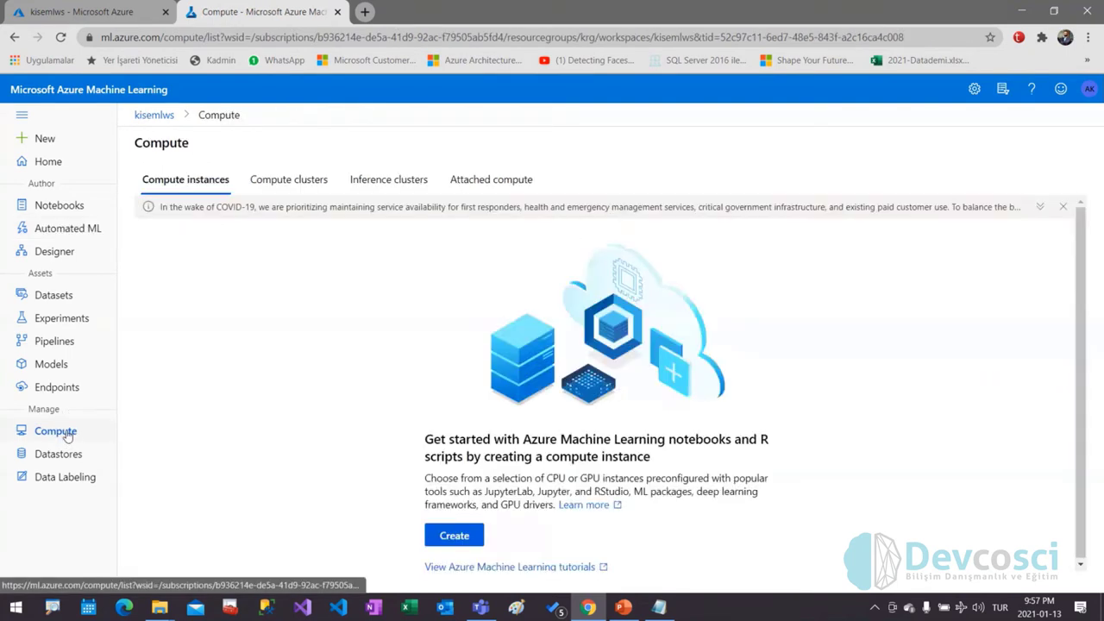
- Open the TargetMail dataset from the registered datasets and view its sample code for consuming the data
left_click(59, 298)
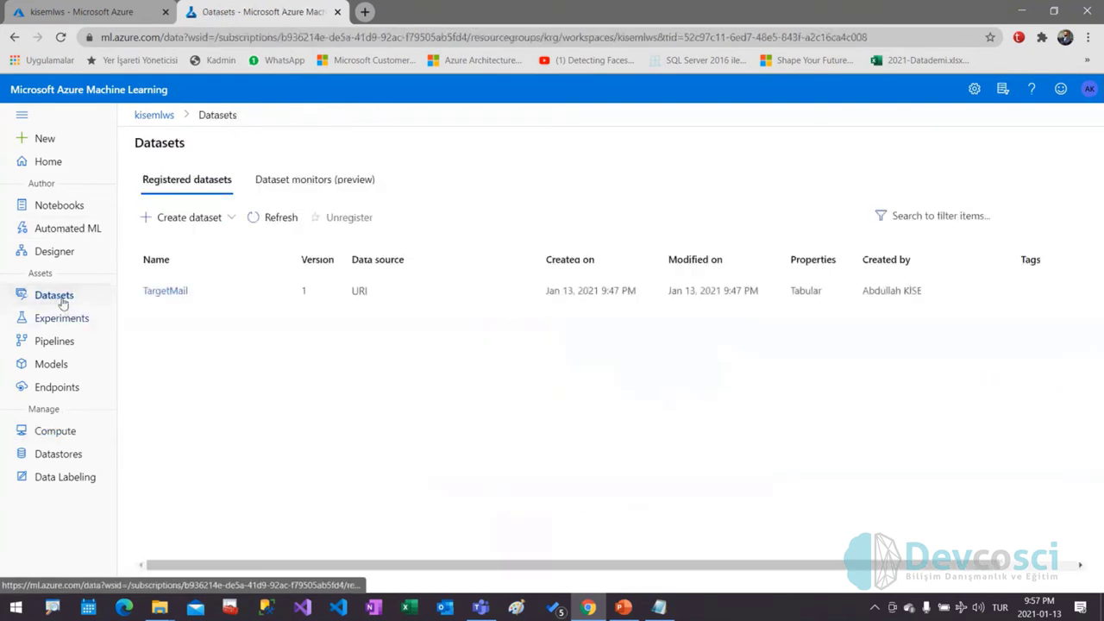
left_click_drag(159, 318, 184, 397)
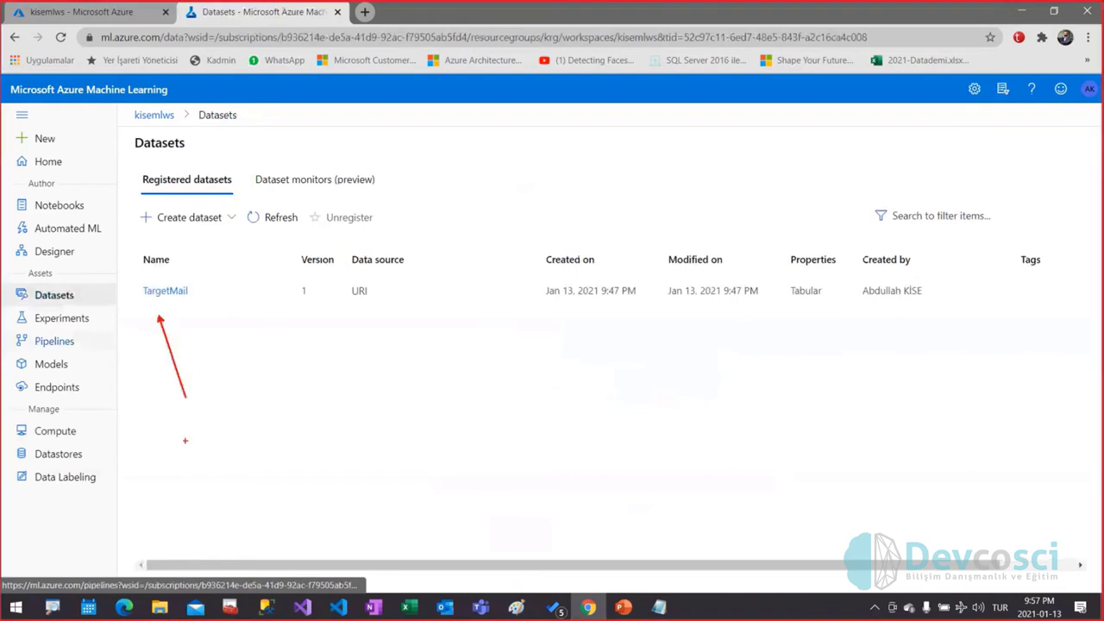
key("Escape")
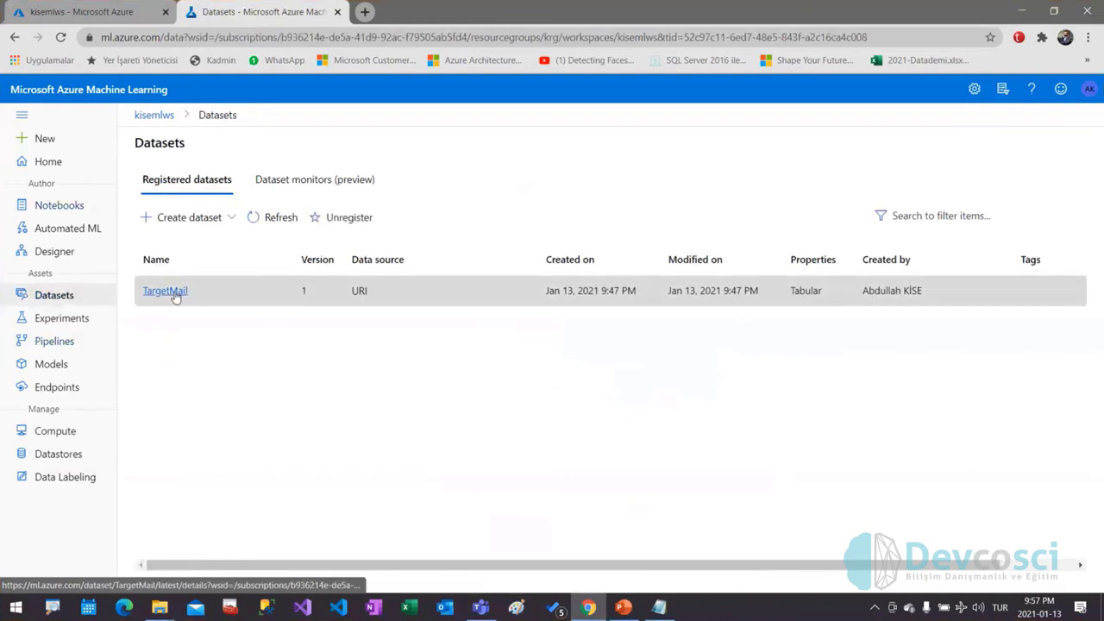
left_click(173, 292)
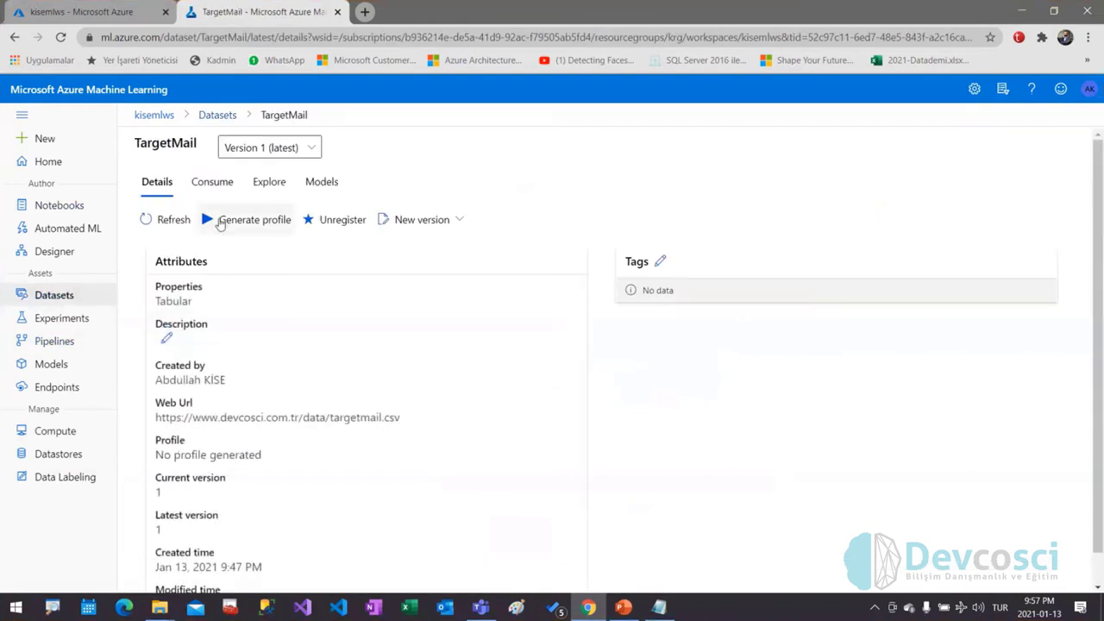
left_click(212, 182)
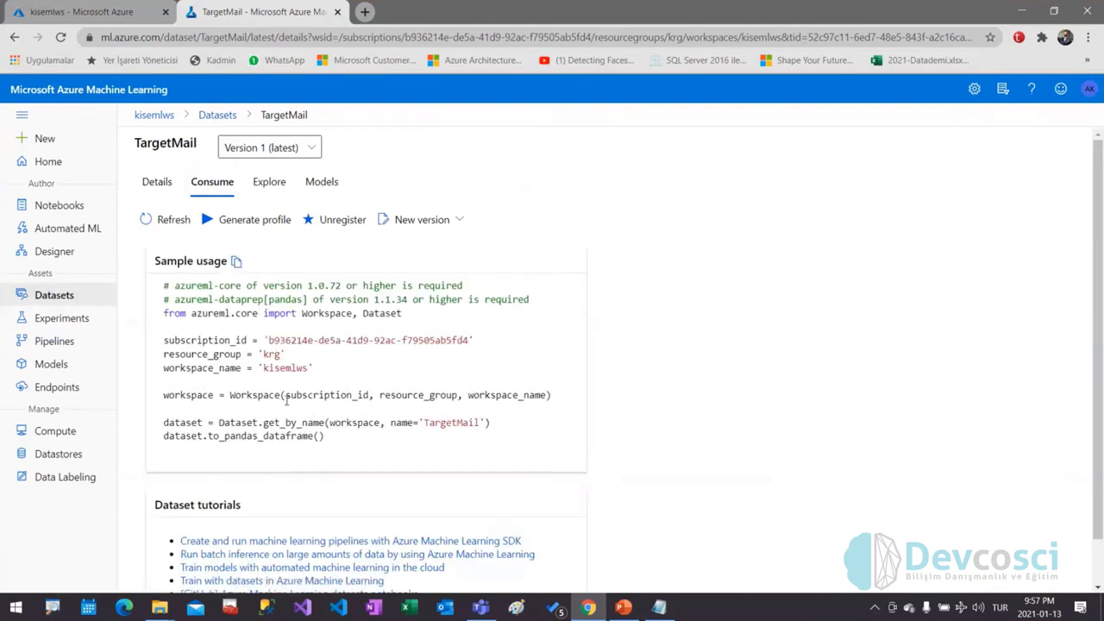
- Explore the TargetMail dataset's data preview and look through its rows
left_click(266, 183)
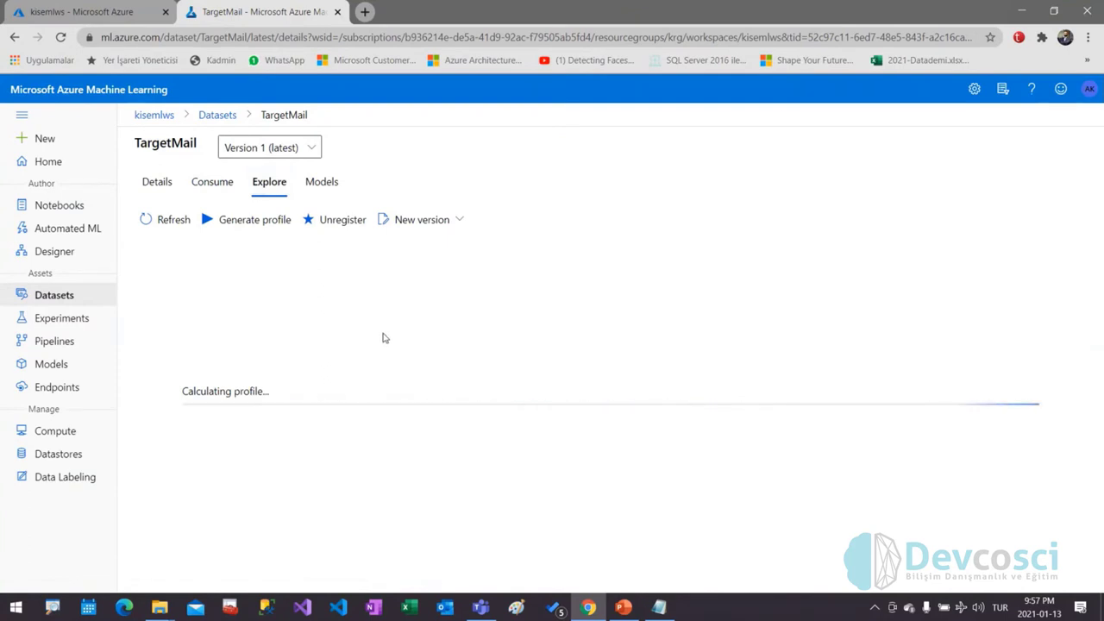
scroll(397, 444, "down", 5)
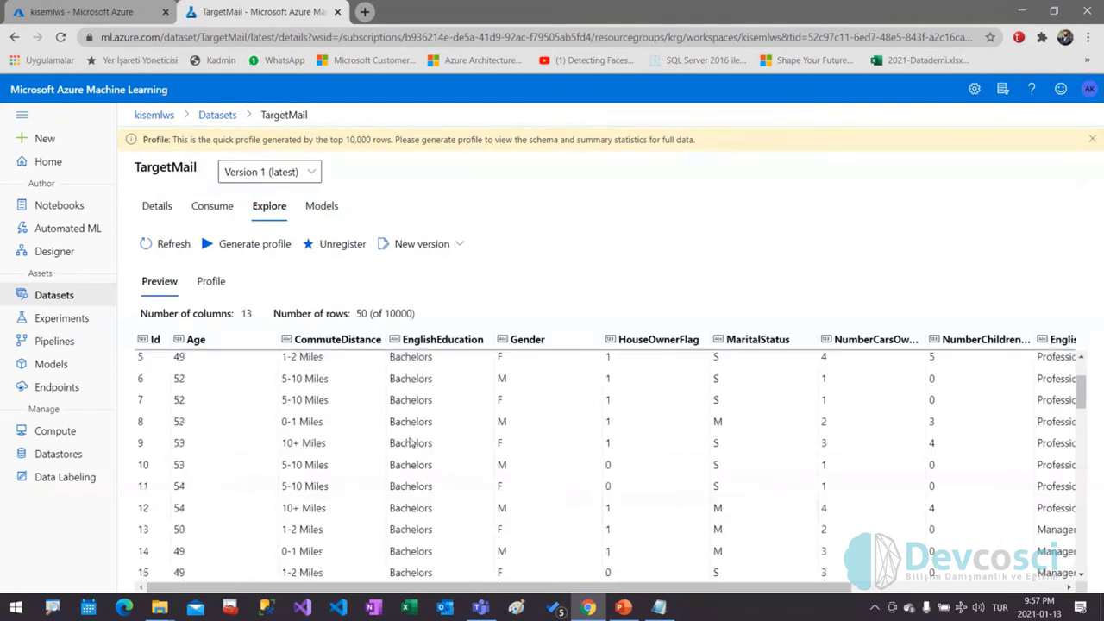
scroll(417, 440, "up", 3)
scroll(417, 440, "up", 3)
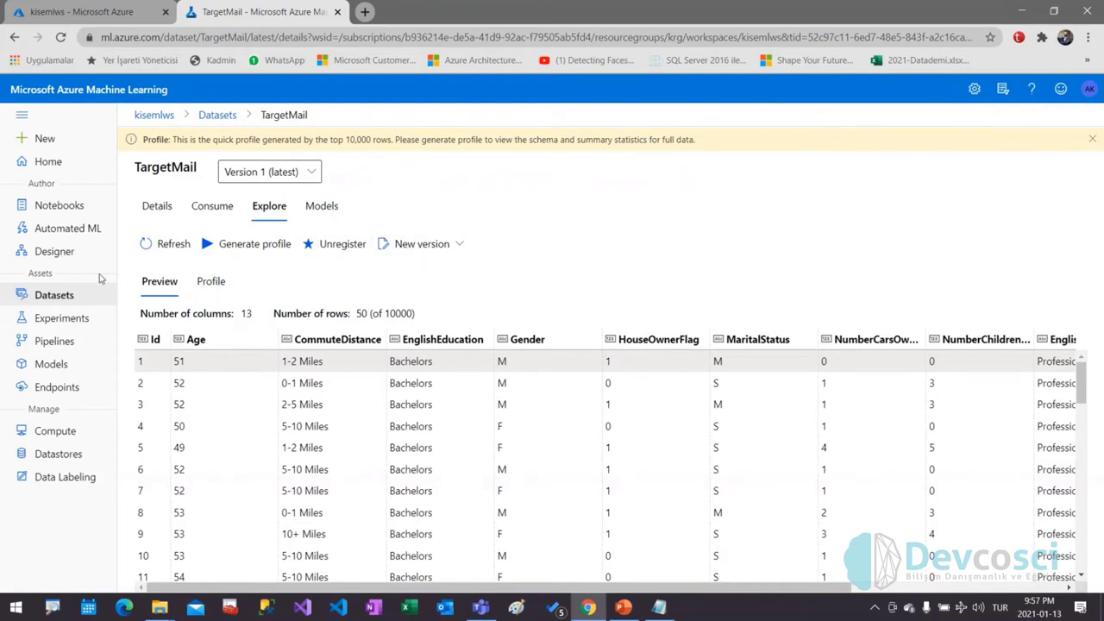
- Check the workspace's experiments list and return to the Compute page
left_click(62, 324)
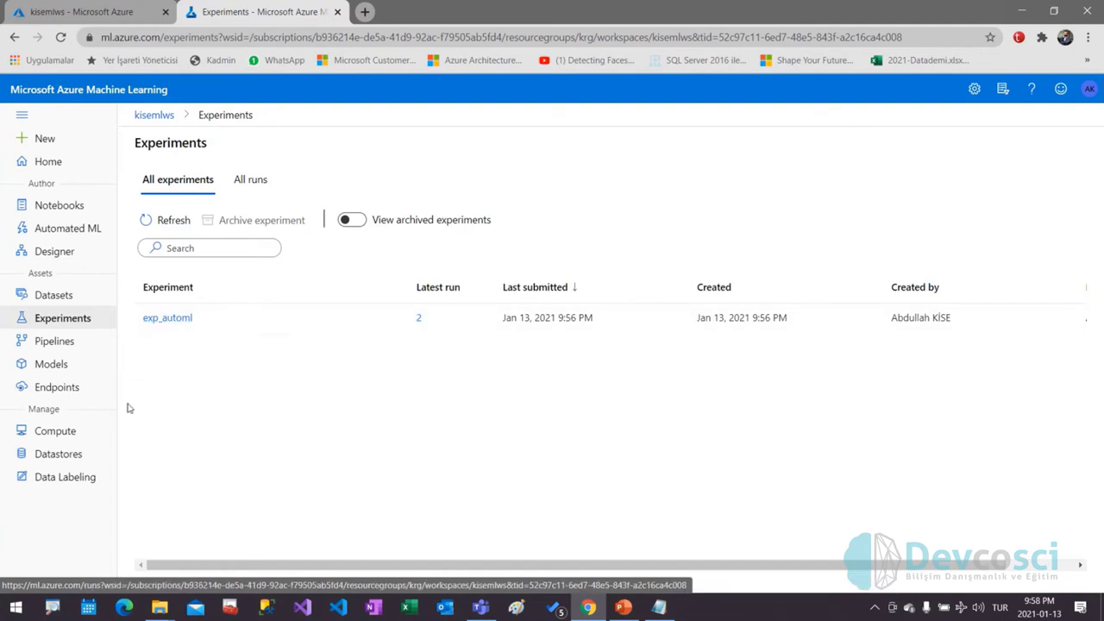
left_click(68, 435)
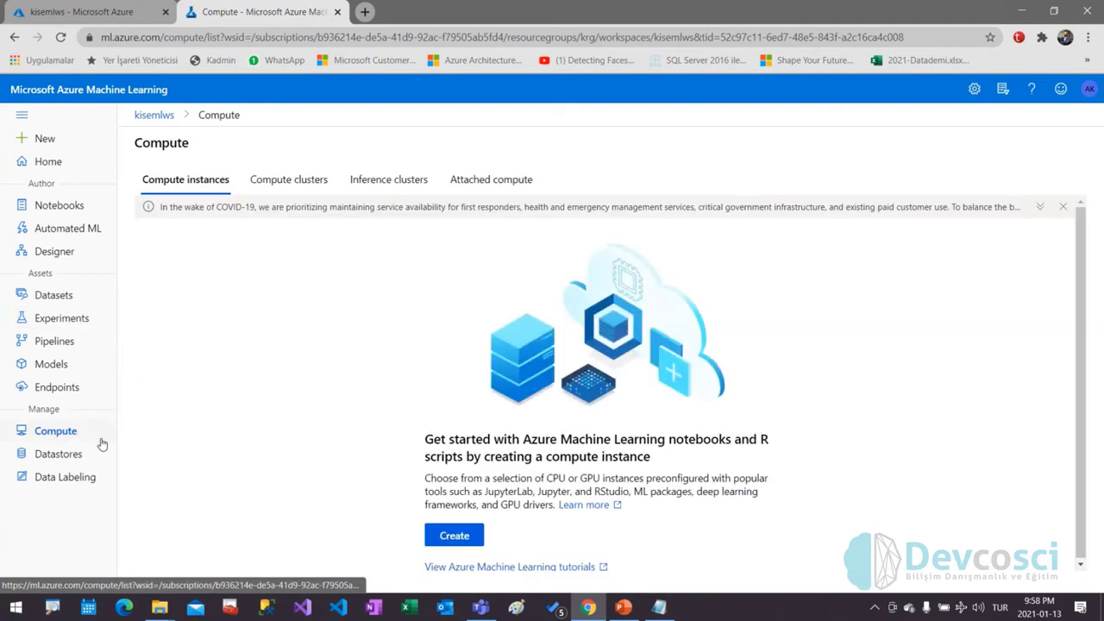
mouse_move(127, 160)
left_mouse_down()
mouse_move(174, 181)
mouse_move(573, 214)
left_mouse_up()
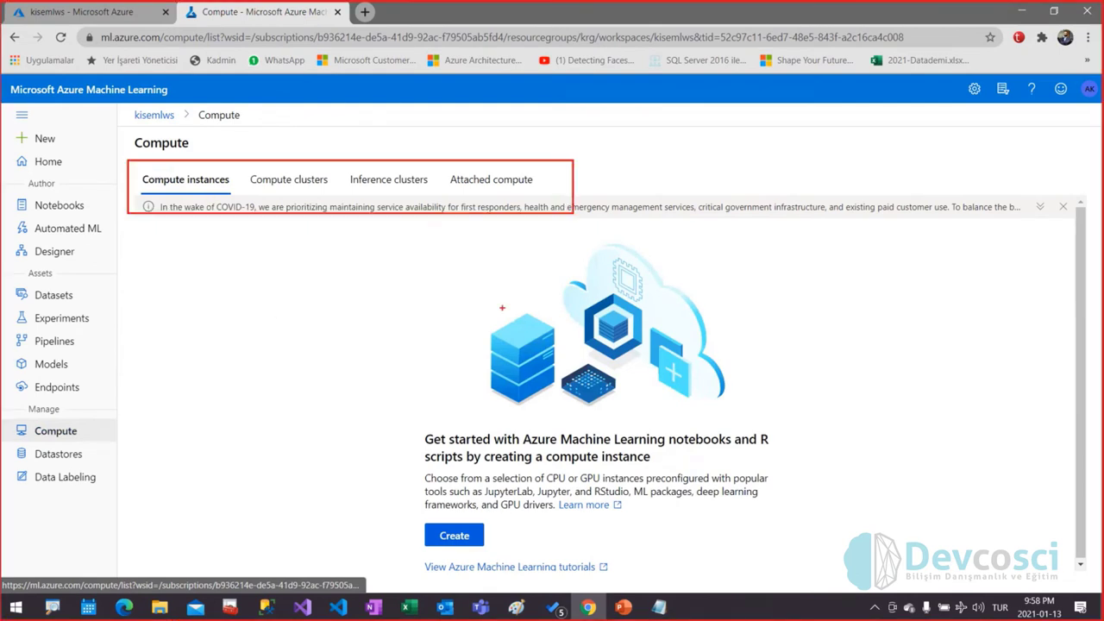
key("Escape")
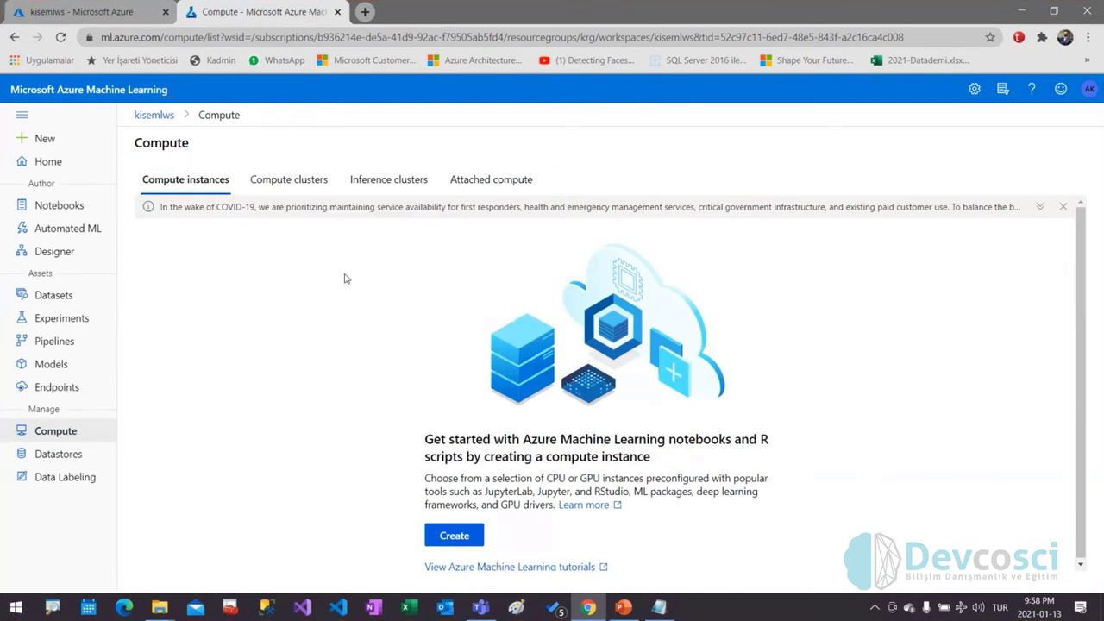
- Examine the ktc cluster's provisioning state and nodes among the compute clusters, and view the attached compute section
left_click(311, 191)
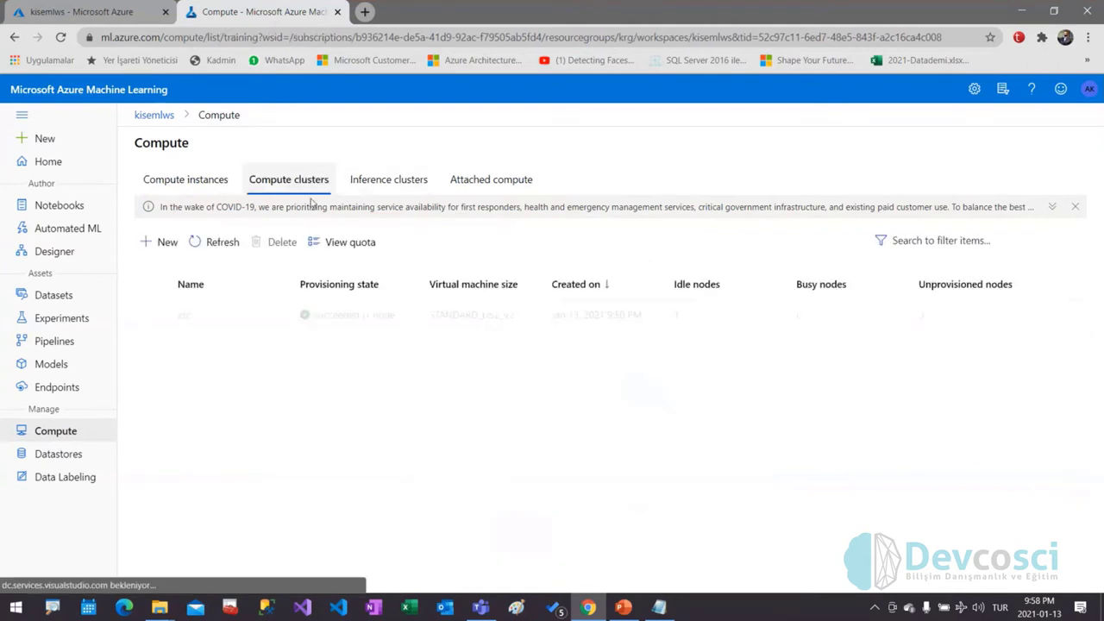
key("ctrl+2")
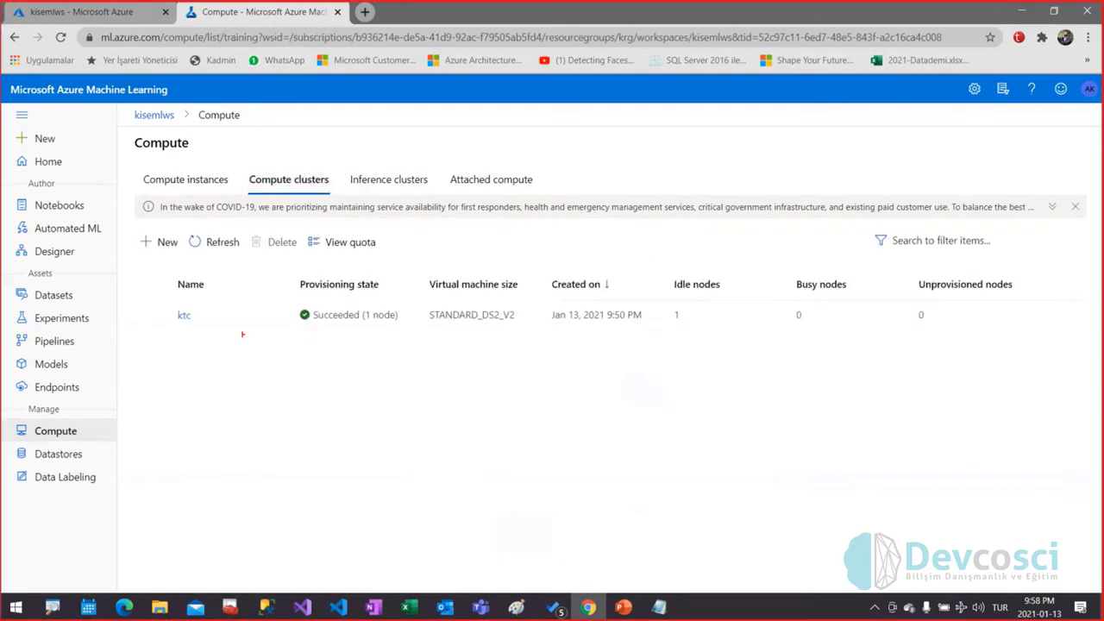
left_click_drag(195, 335, 221, 412)
key("Escape")
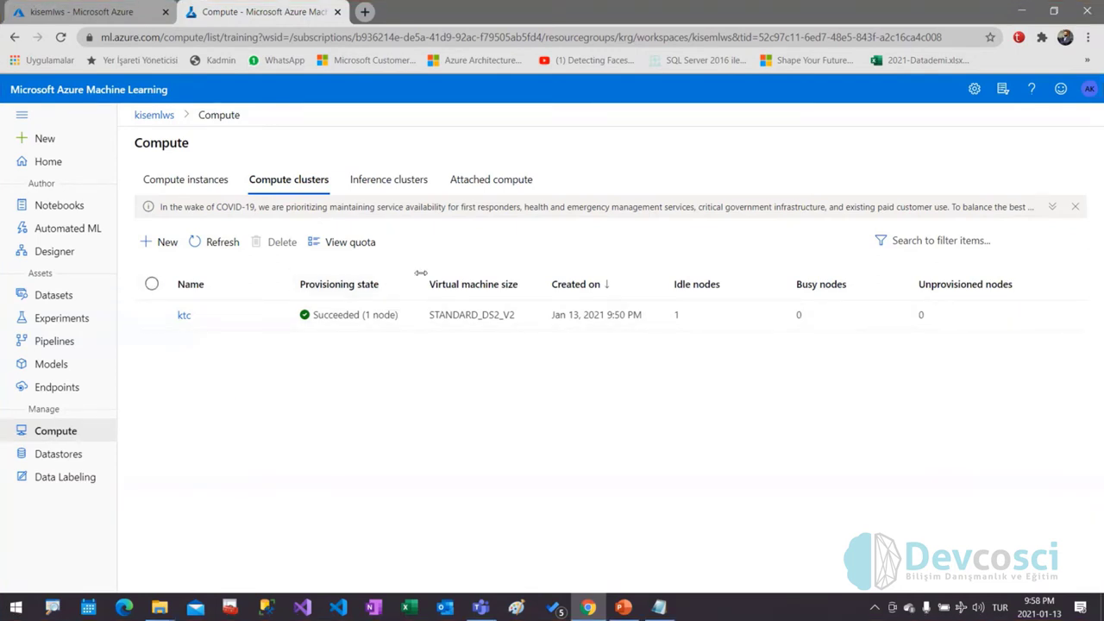
left_click(489, 181)
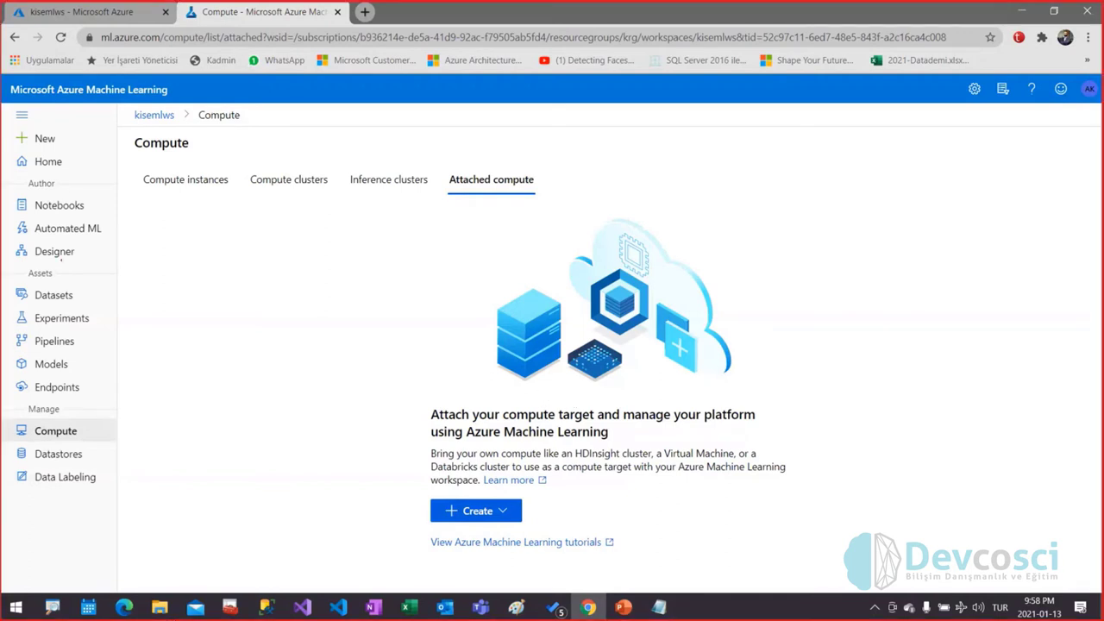
left_click_drag(67, 205, 109, 226)
key("Escape")
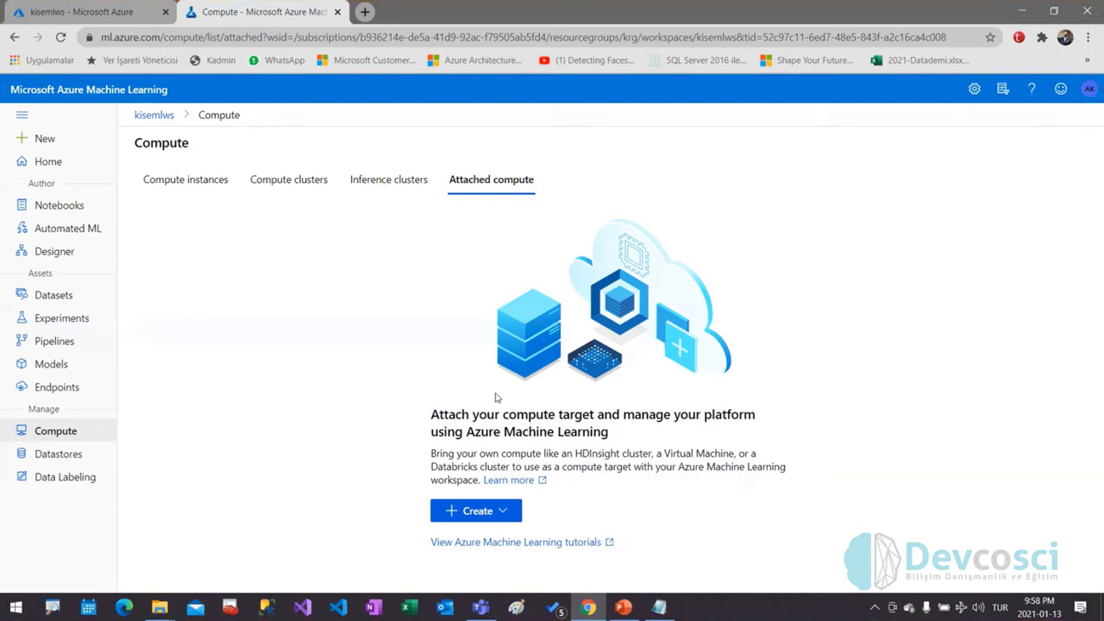
- Start a new CPU compute instance and choose the Standard_DS1_v2 virtual machine from all size options
left_click(173, 182)
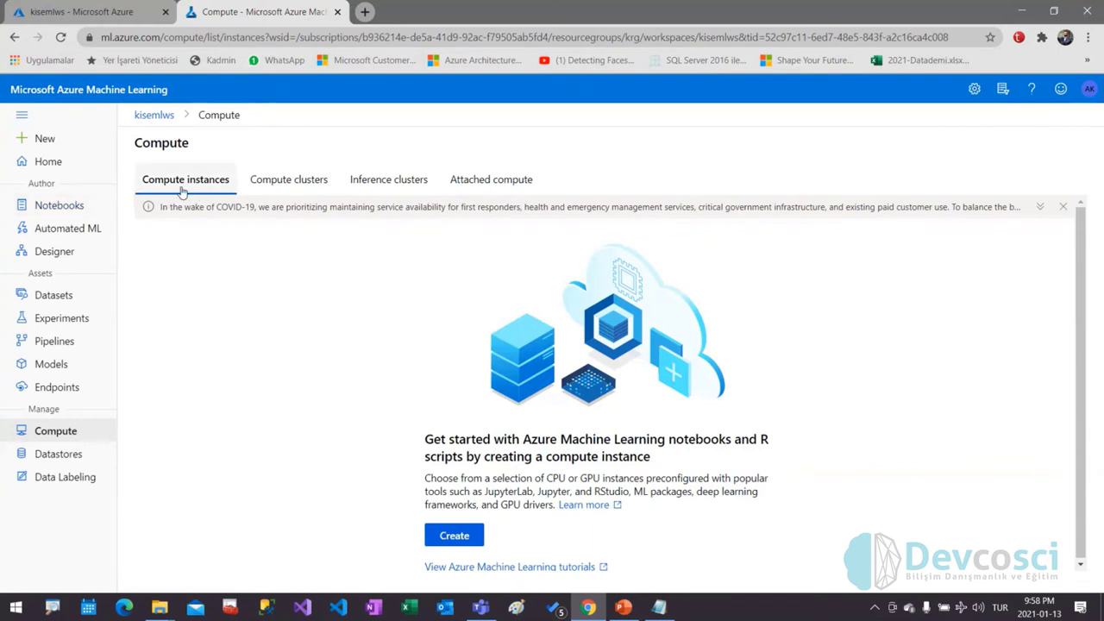
left_click(469, 539)
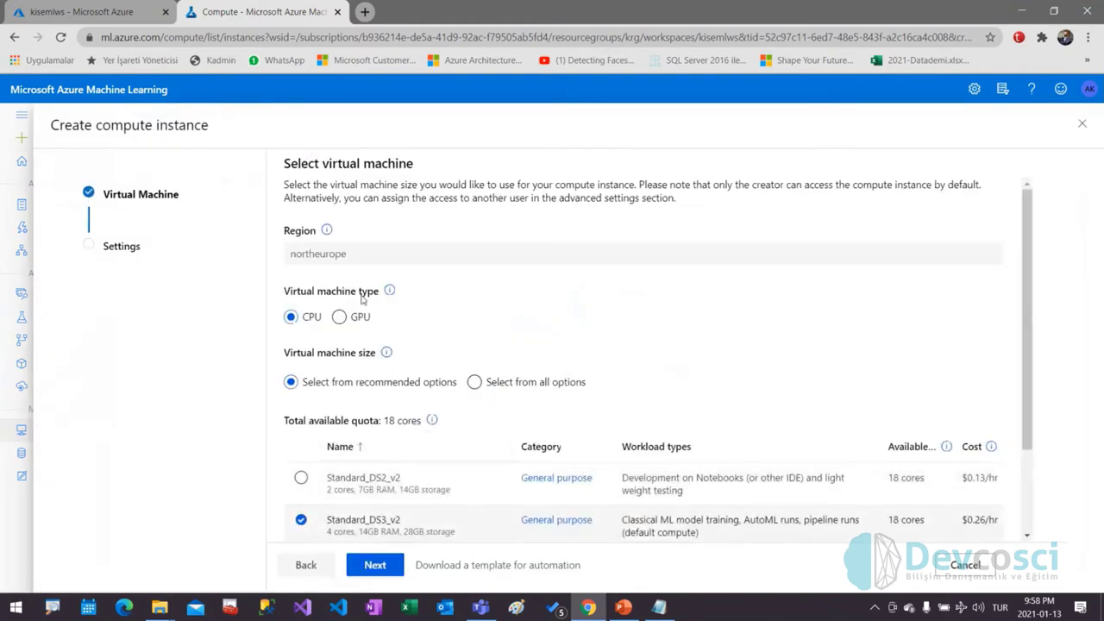
scroll(362, 323, "down", 1)
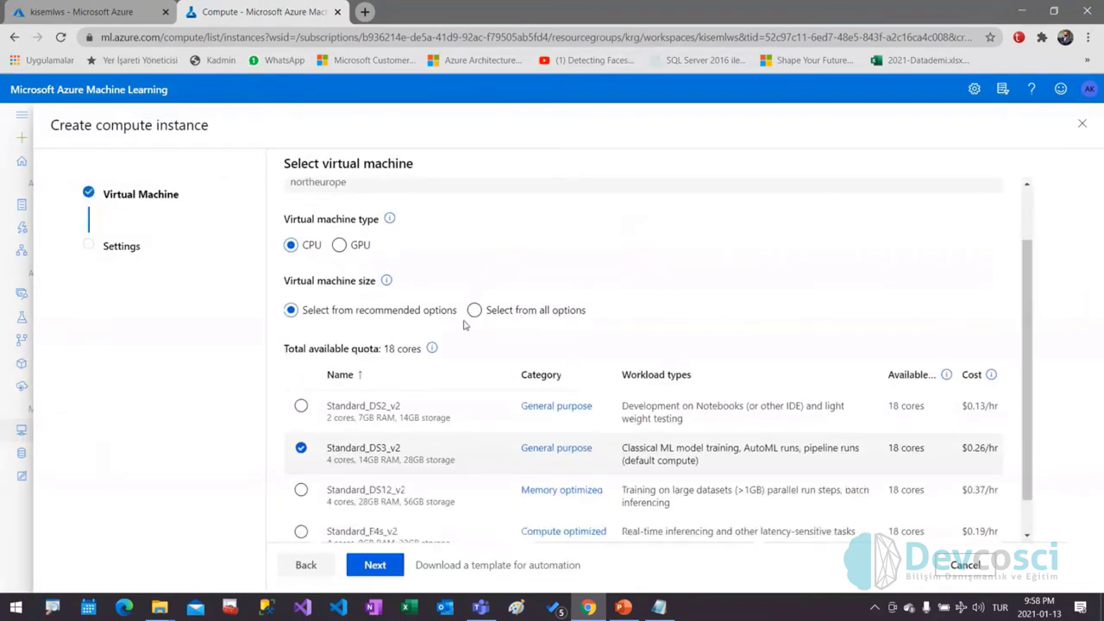
scroll(459, 326, "down", 1)
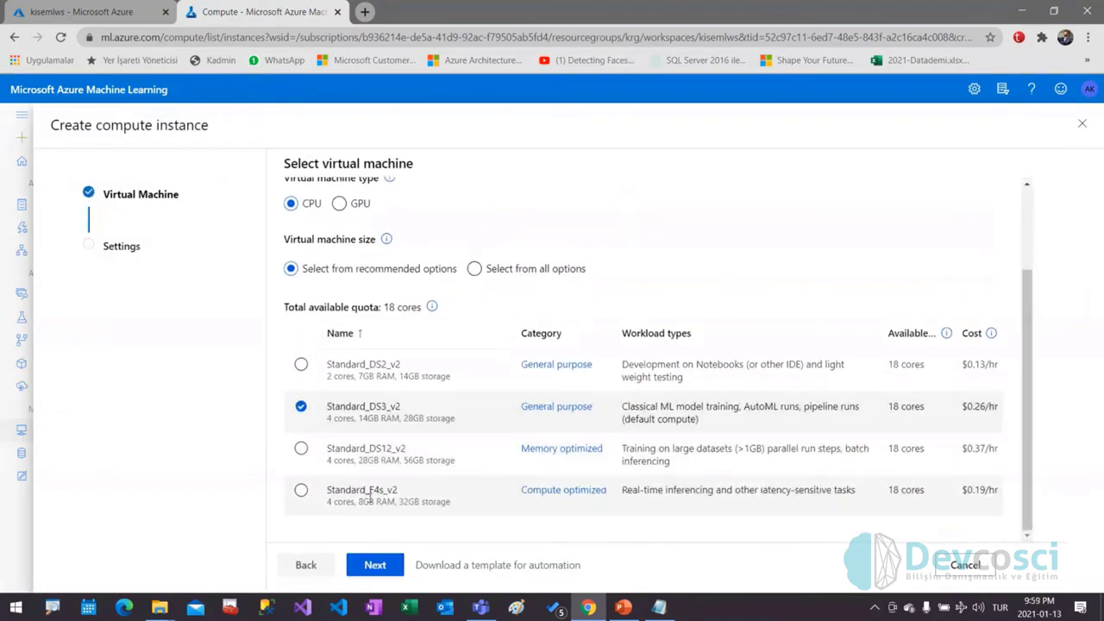
left_click(541, 272)
scroll(328, 409, "down", 4)
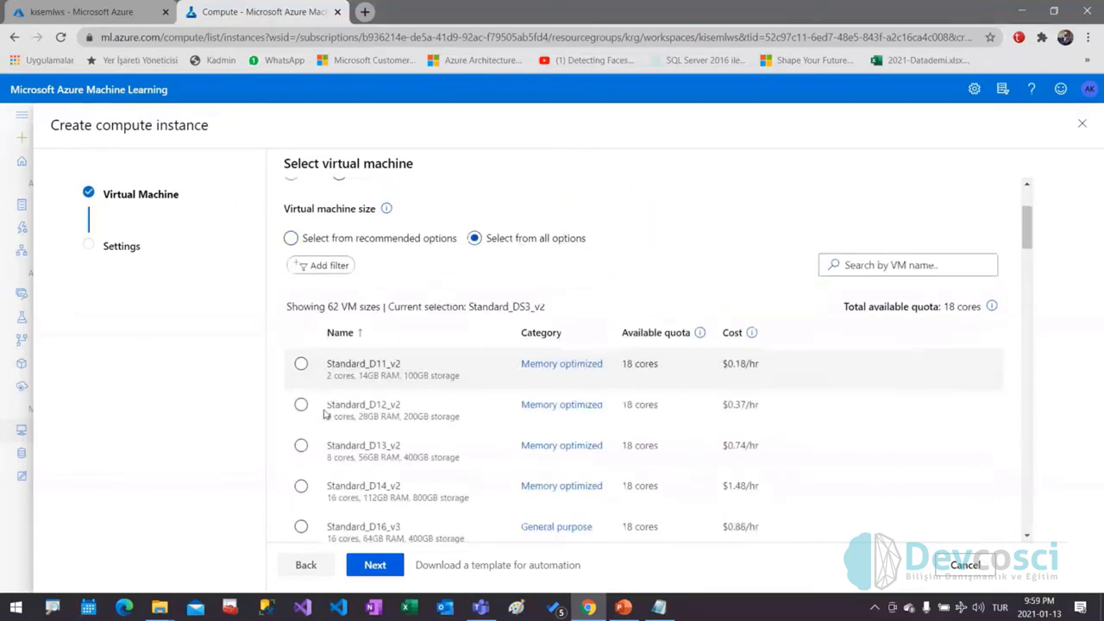
scroll(327, 427, "down", 5)
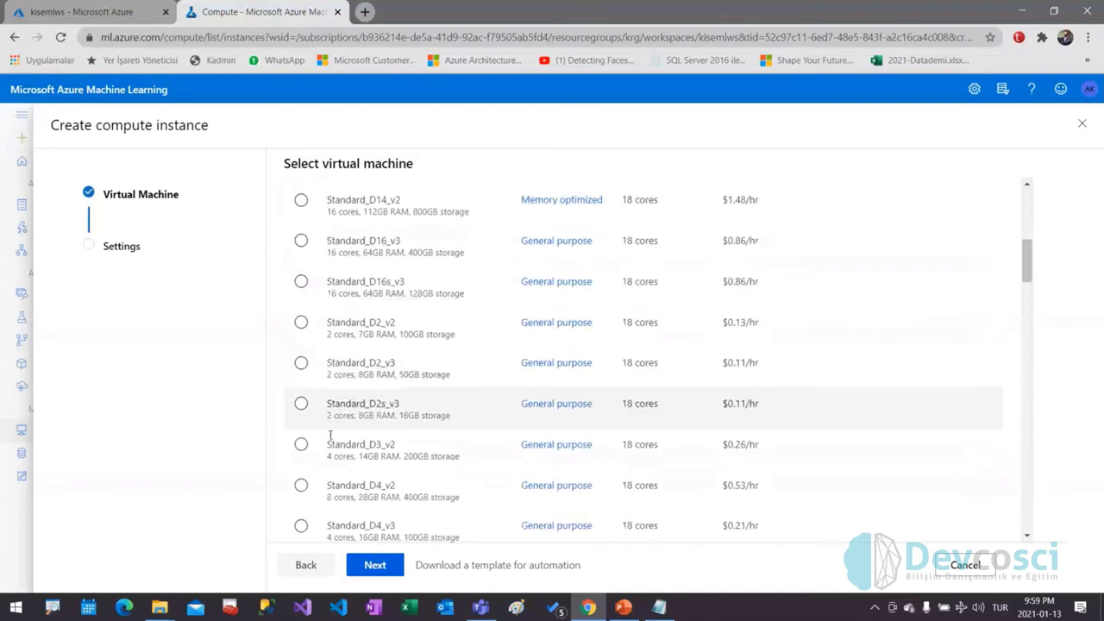
scroll(353, 445, "down", 3)
left_click(315, 387)
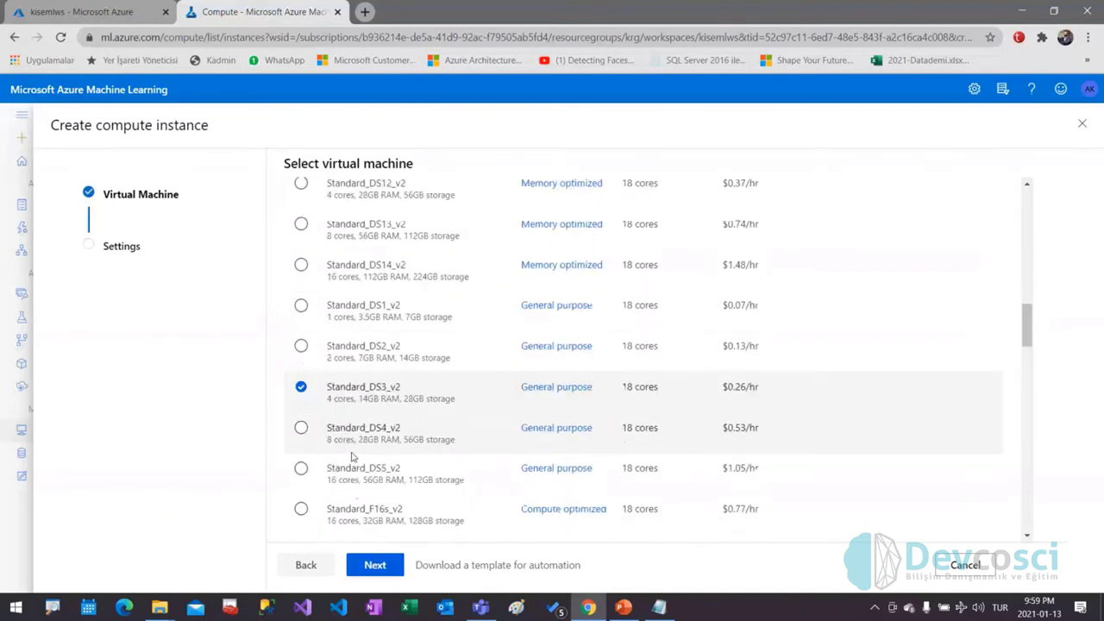
left_click(357, 312)
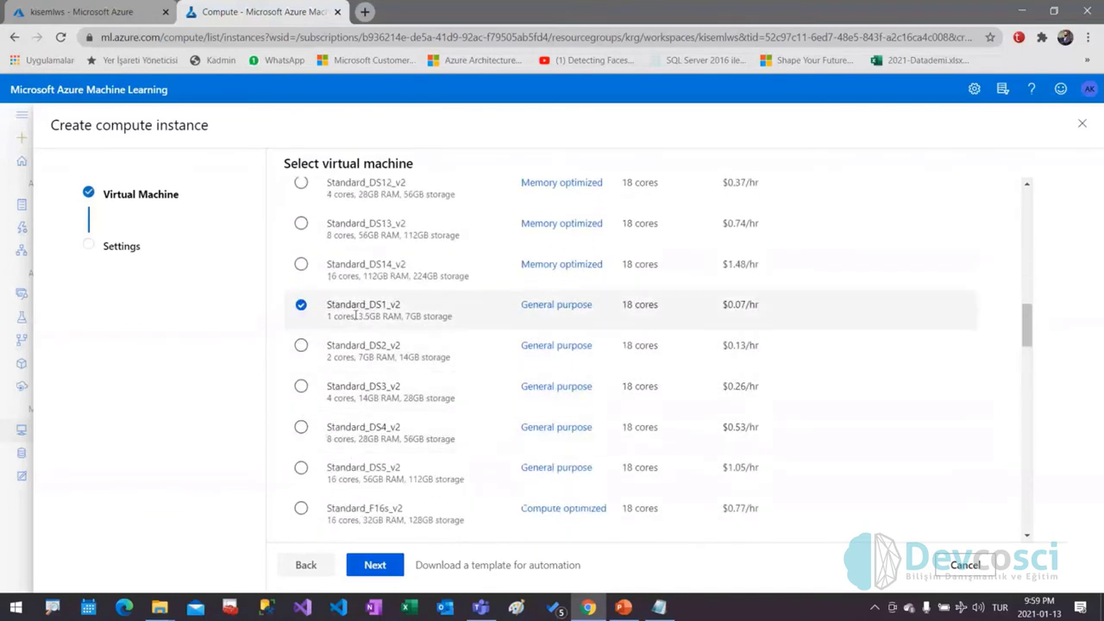
left_click(376, 565)
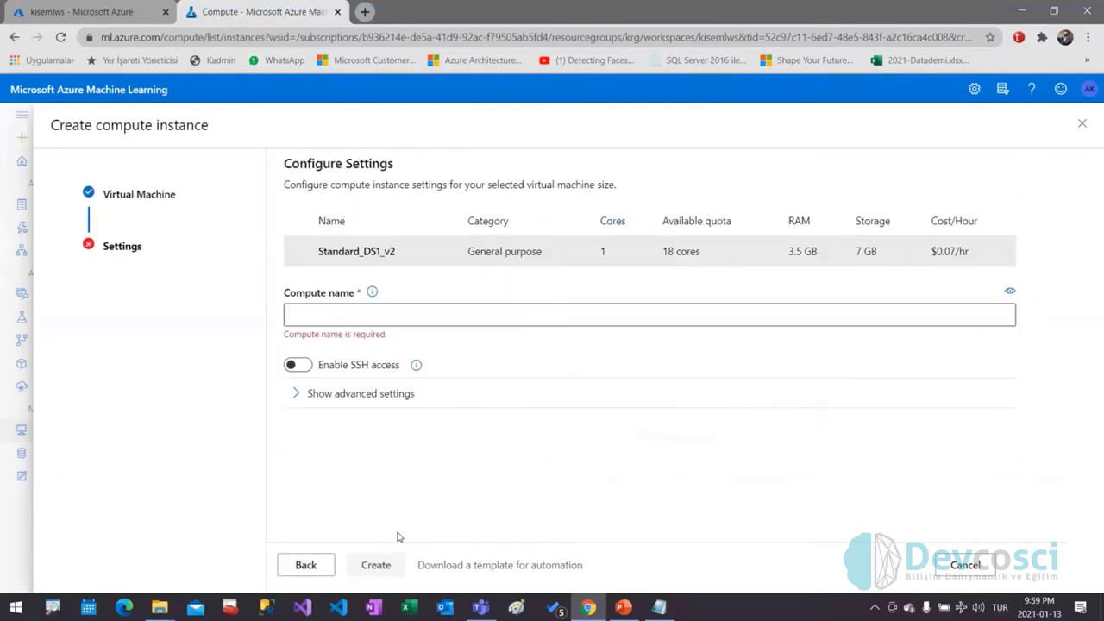
- Name the compute instance knc and create it
left_click(326, 311)
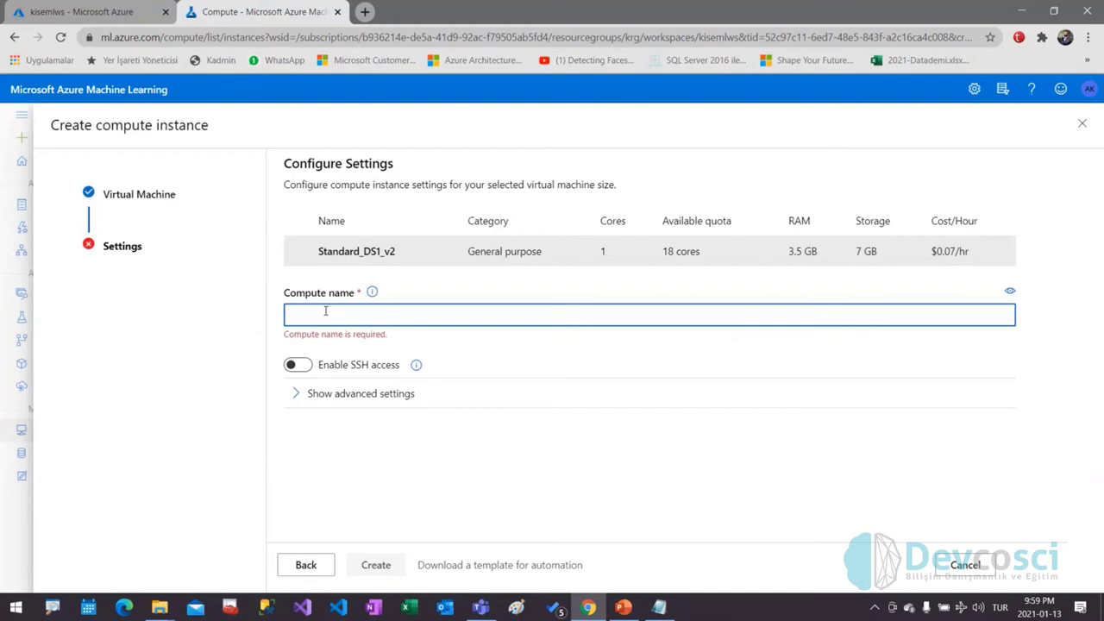
type("knc")
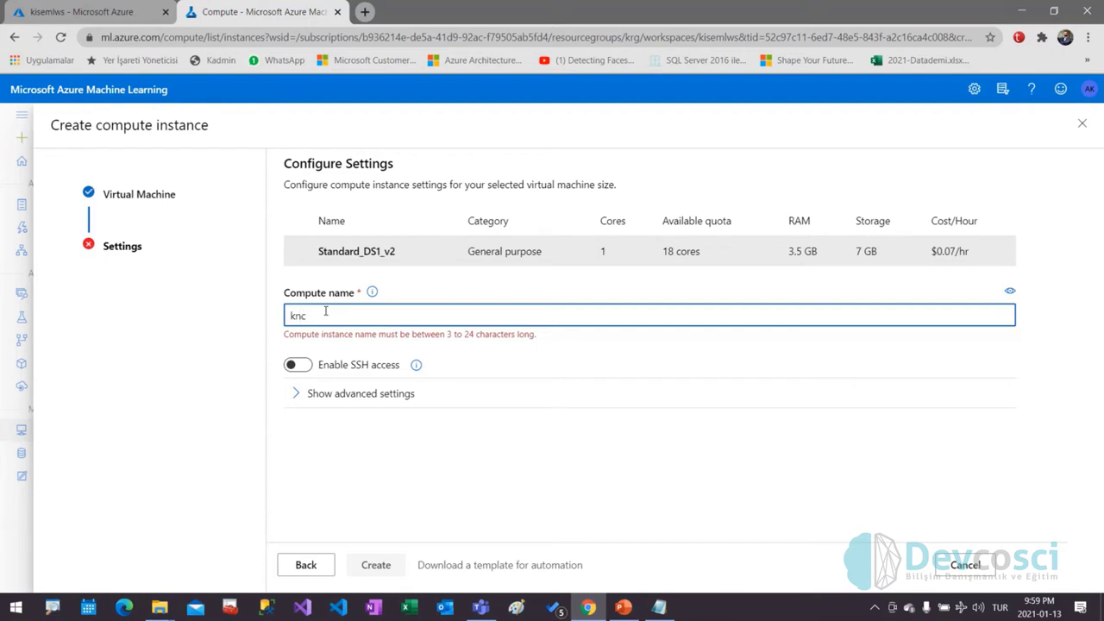
left_click(345, 423)
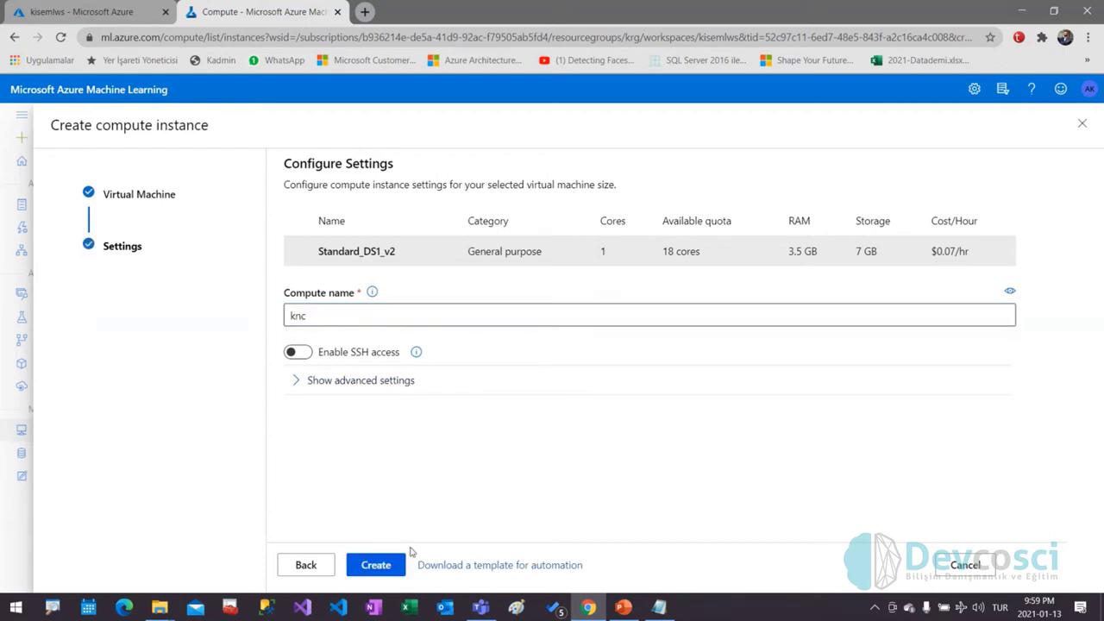
left_click(376, 564)
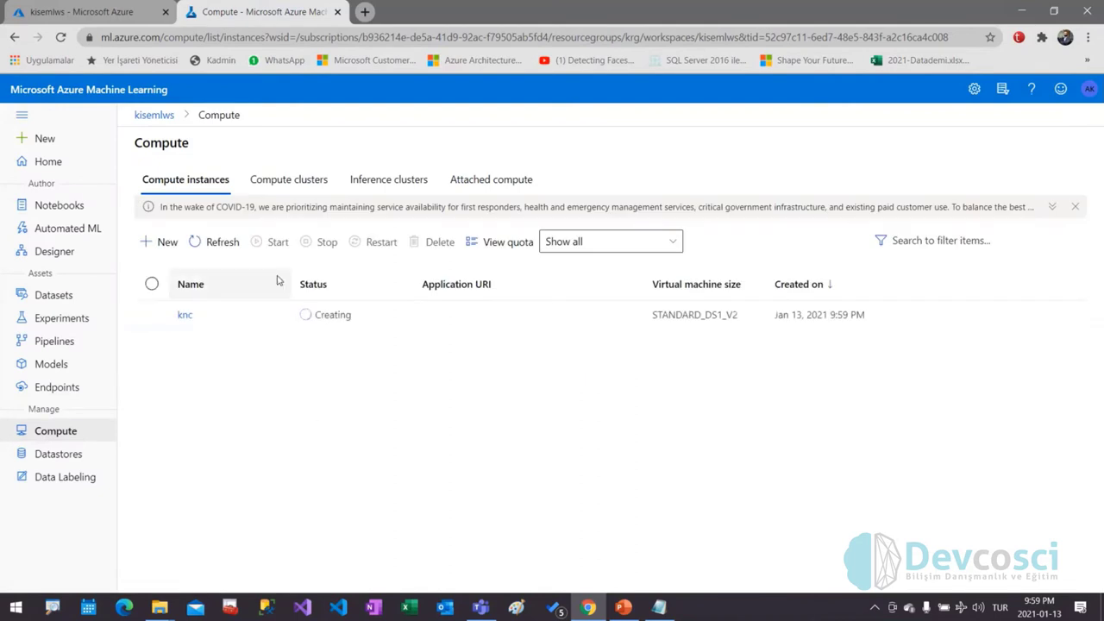
- Check the knc instance's status, and review the compute clusters, inference clusters and attached compute
key("ctrl+2")
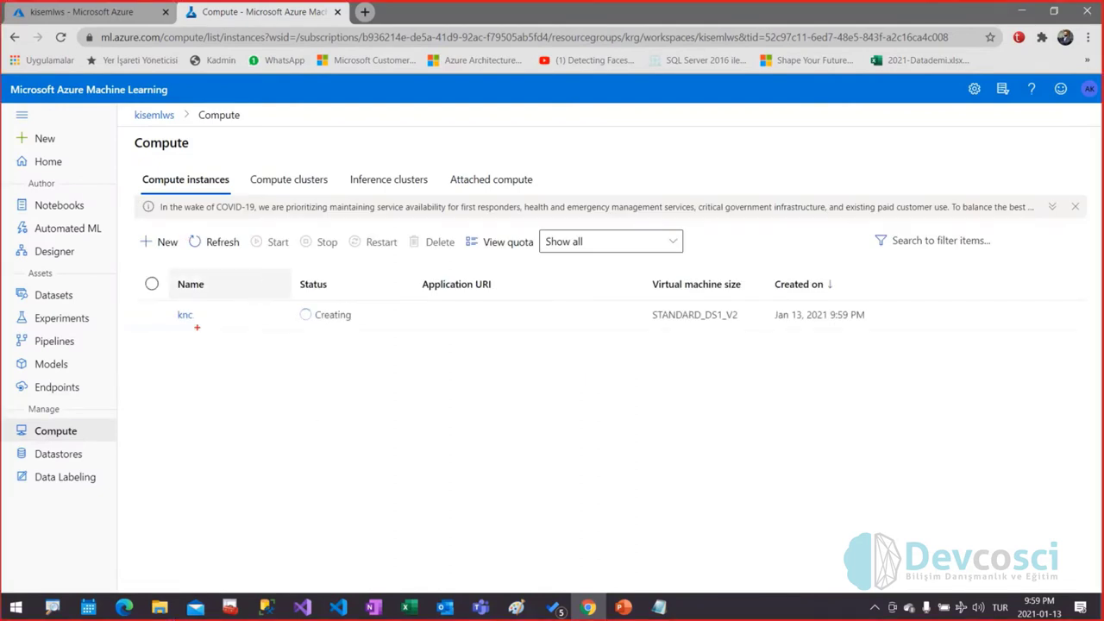
left_click_drag(197, 328, 212, 400)
key("Escape")
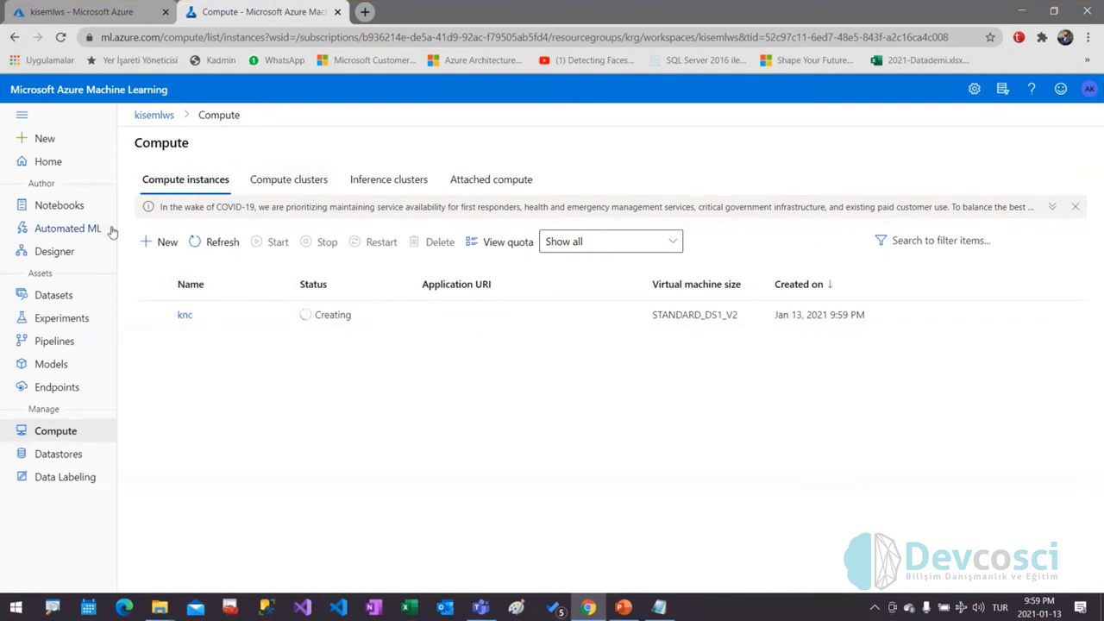
left_click(279, 188)
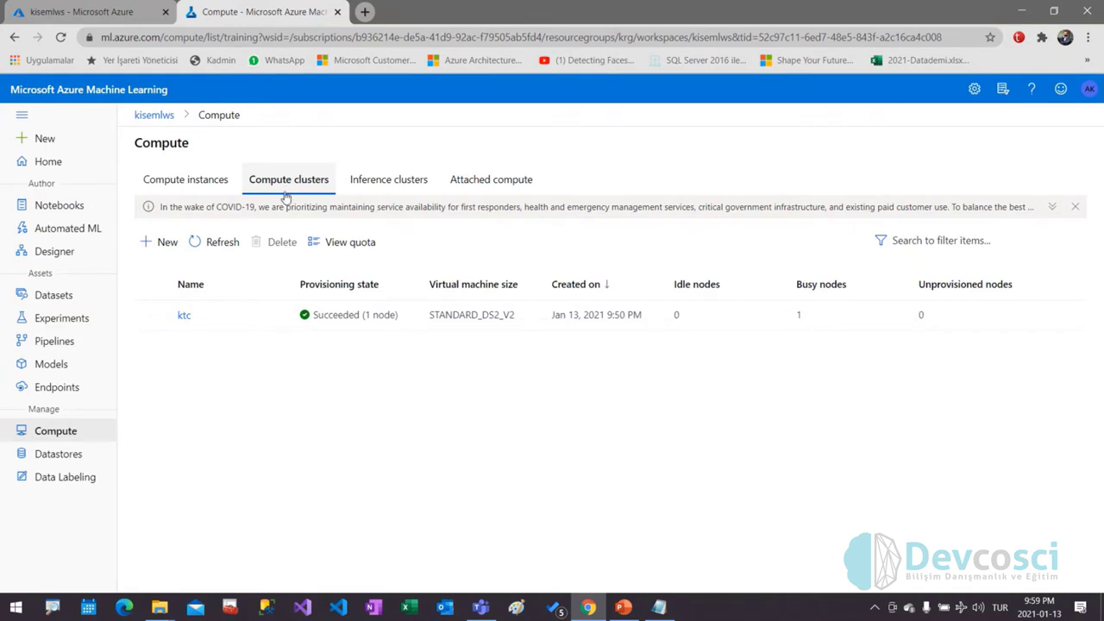
left_click(379, 184)
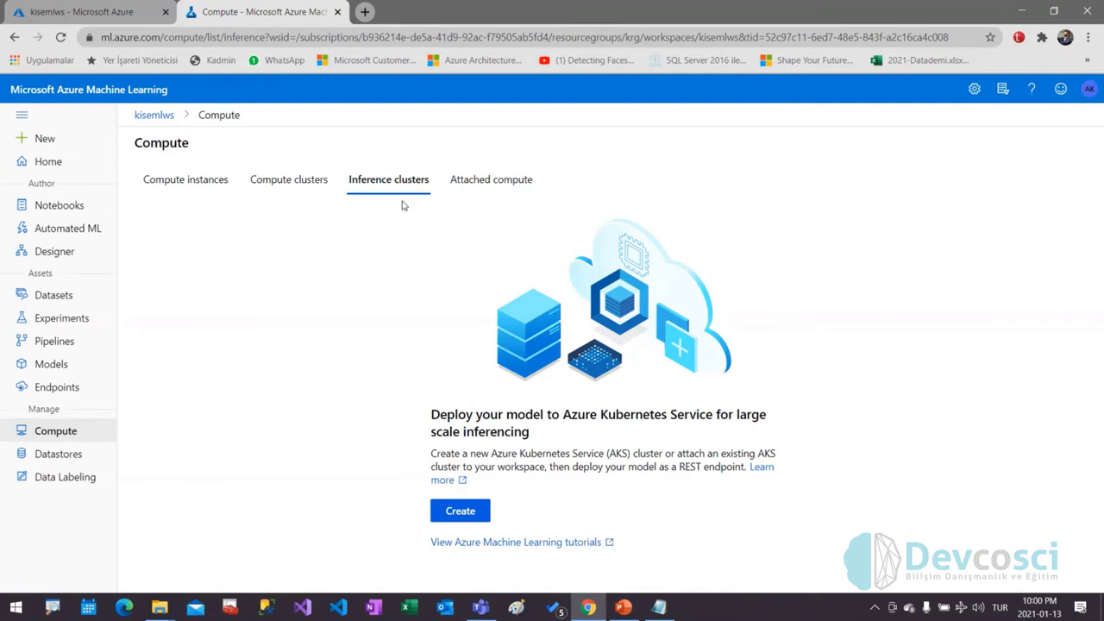
left_click(472, 180)
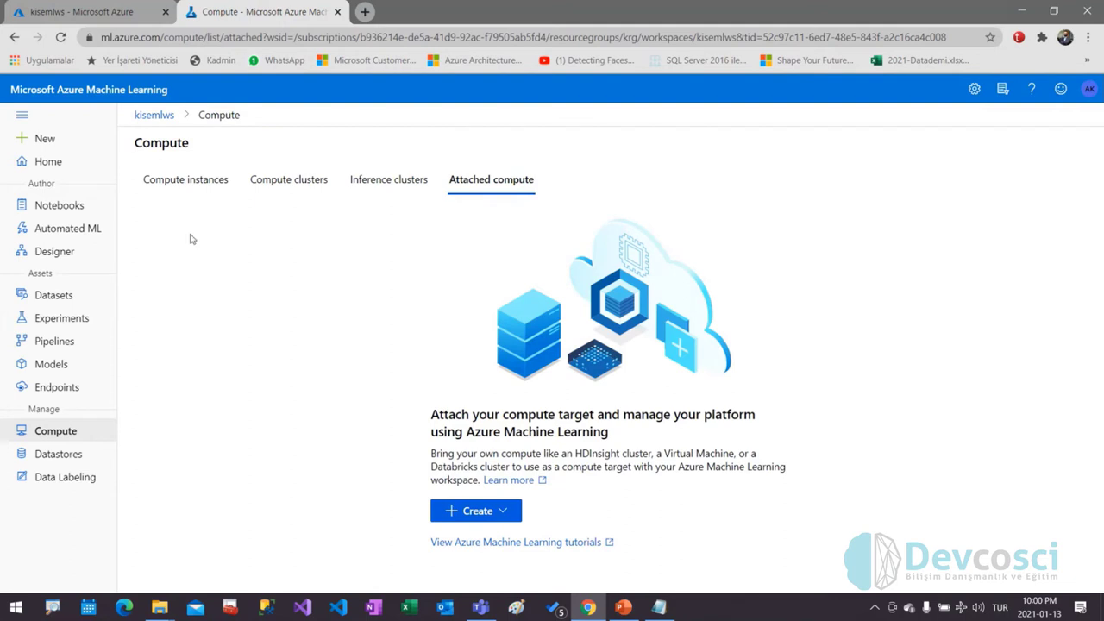
- In the workspace's Notebooks, choose the Notebook folder inside _AutoMLinAzureML_ on the Desktop for upload and approve the browser's request
left_click(49, 207)
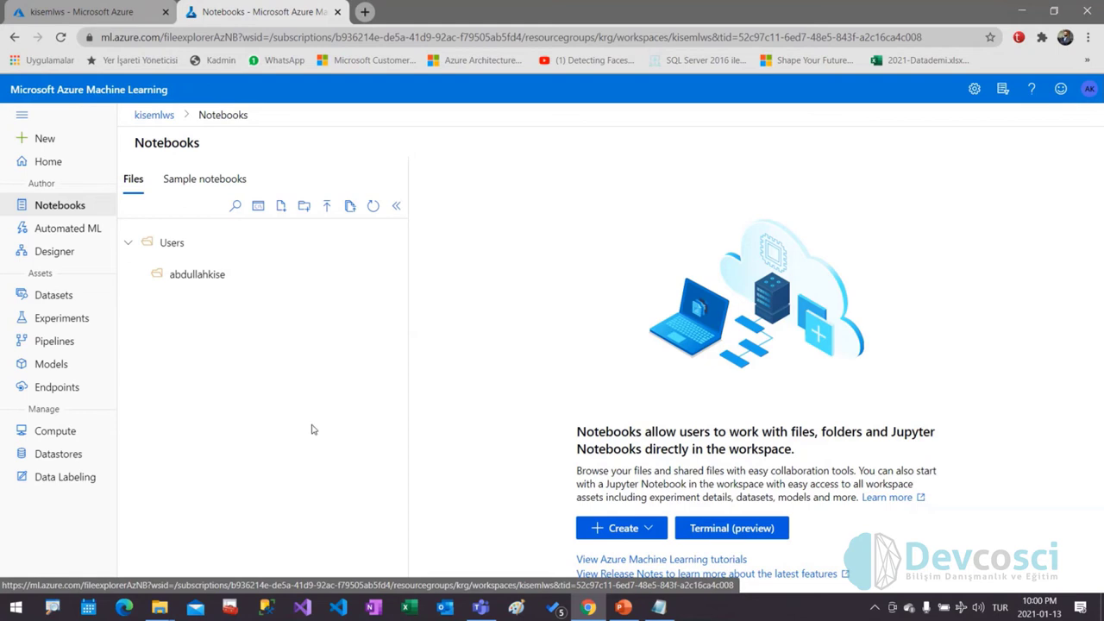
left_click(351, 216)
left_click(46, 83)
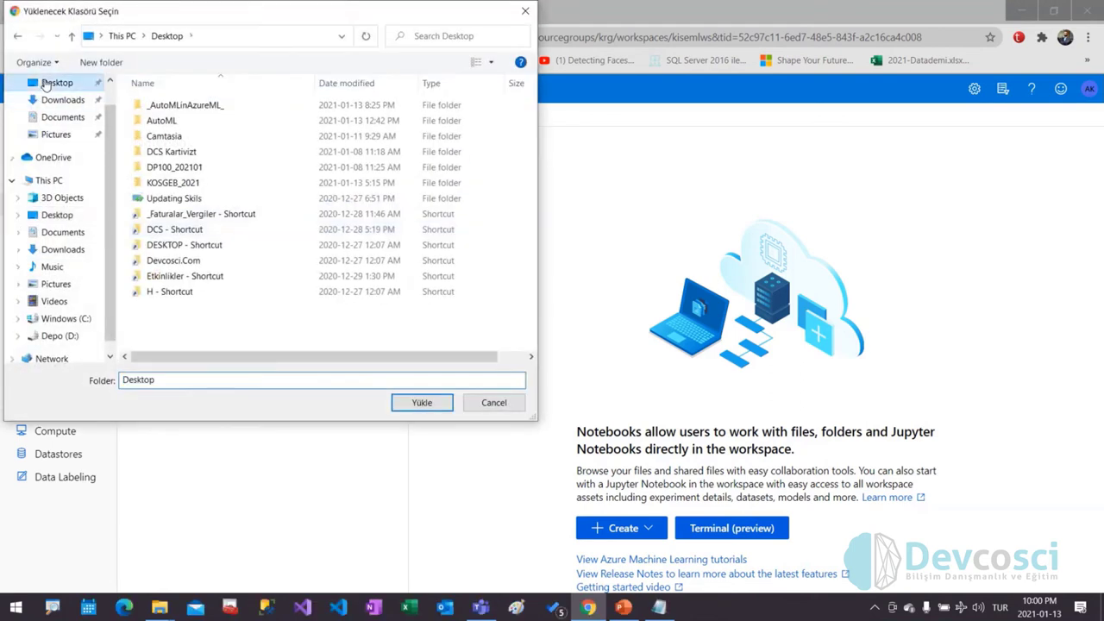
double_click(164, 106)
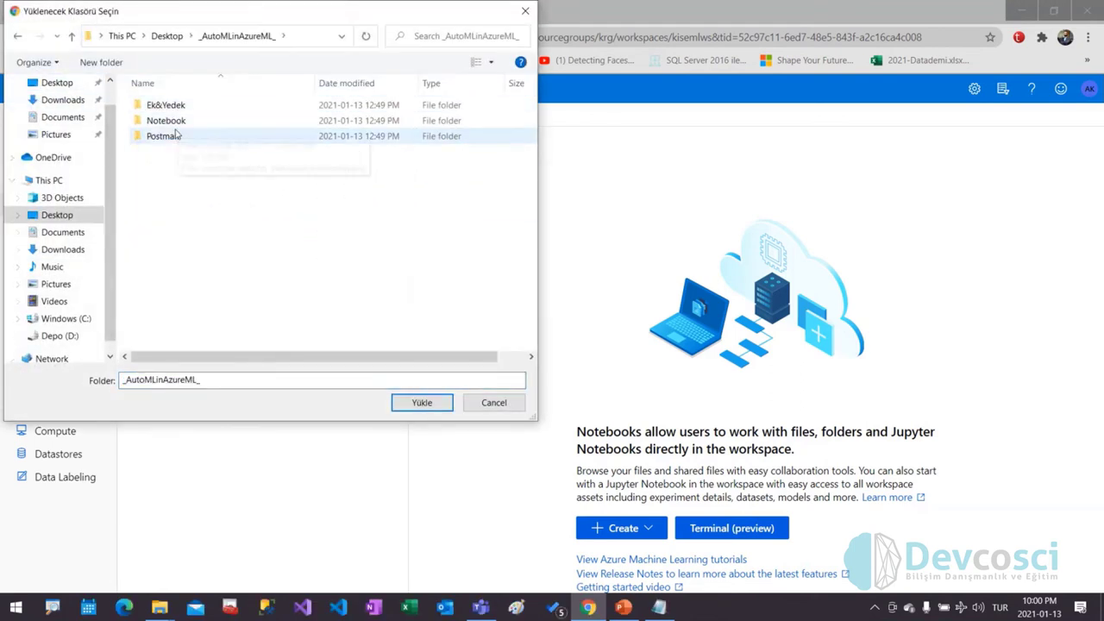
double_click(173, 122)
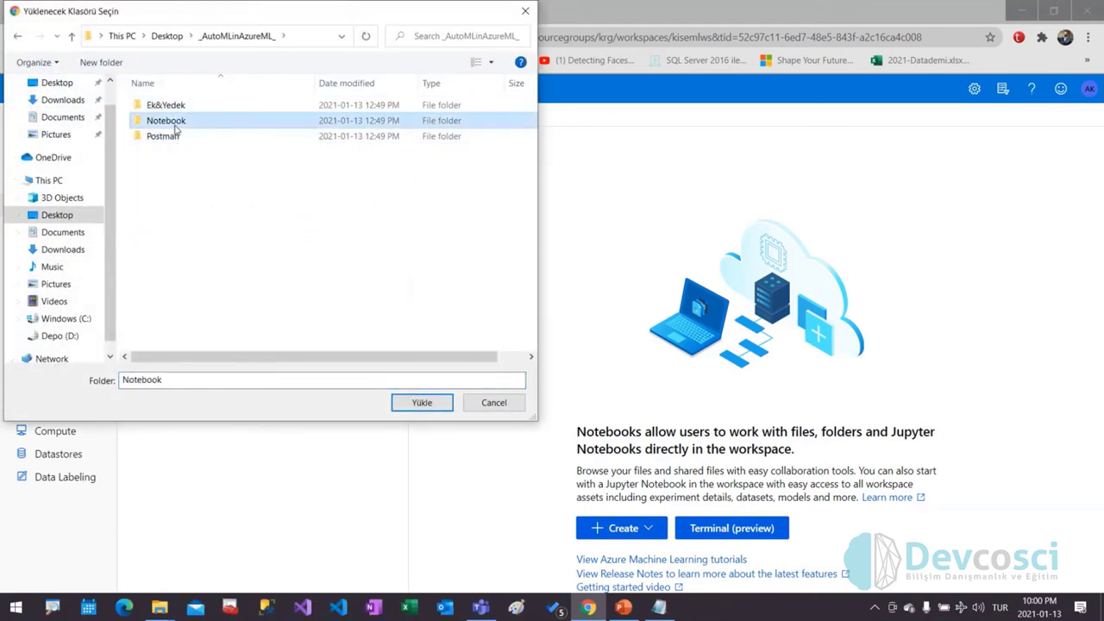
left_click(215, 38)
left_click(166, 120)
left_click(422, 403)
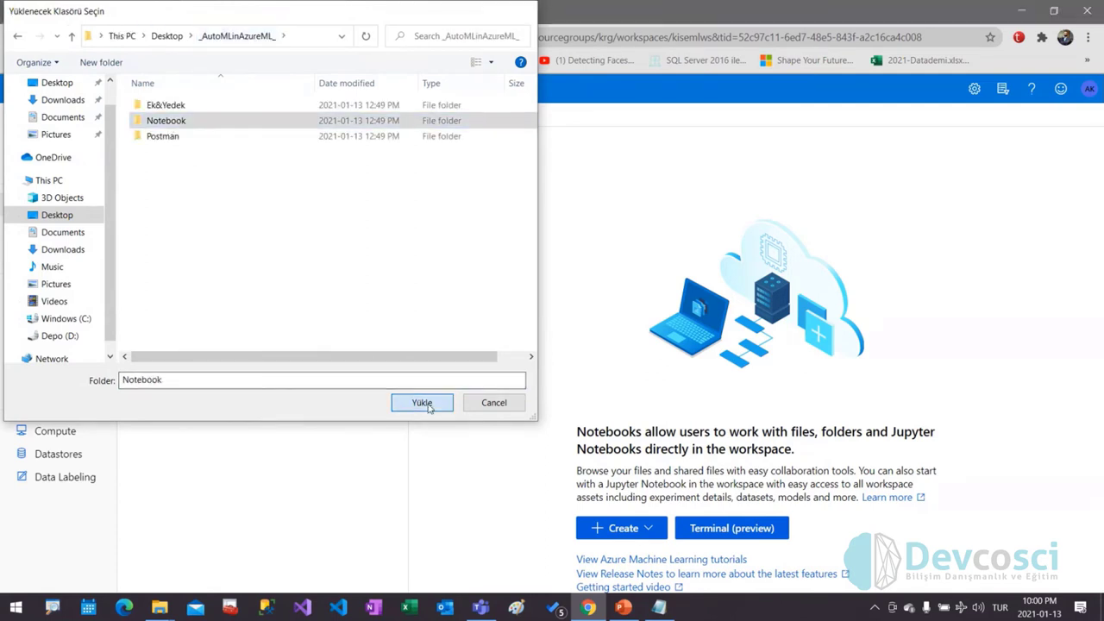
left_click(623, 131)
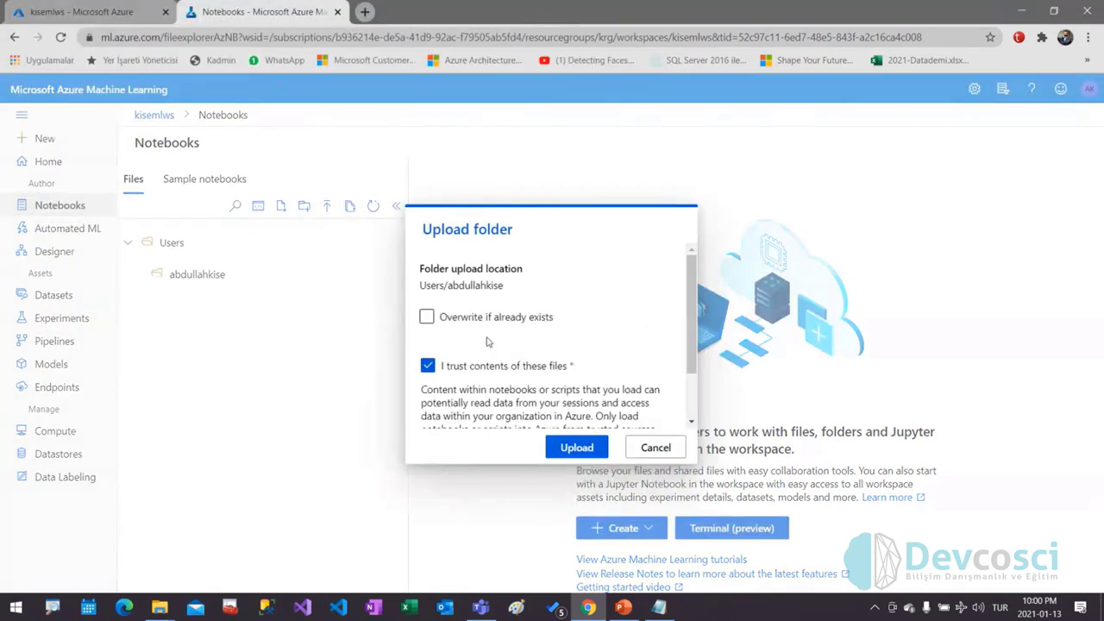
- Allow overwriting of existing files and upload the Notebook folder to the user's workspace directory
left_click(429, 317)
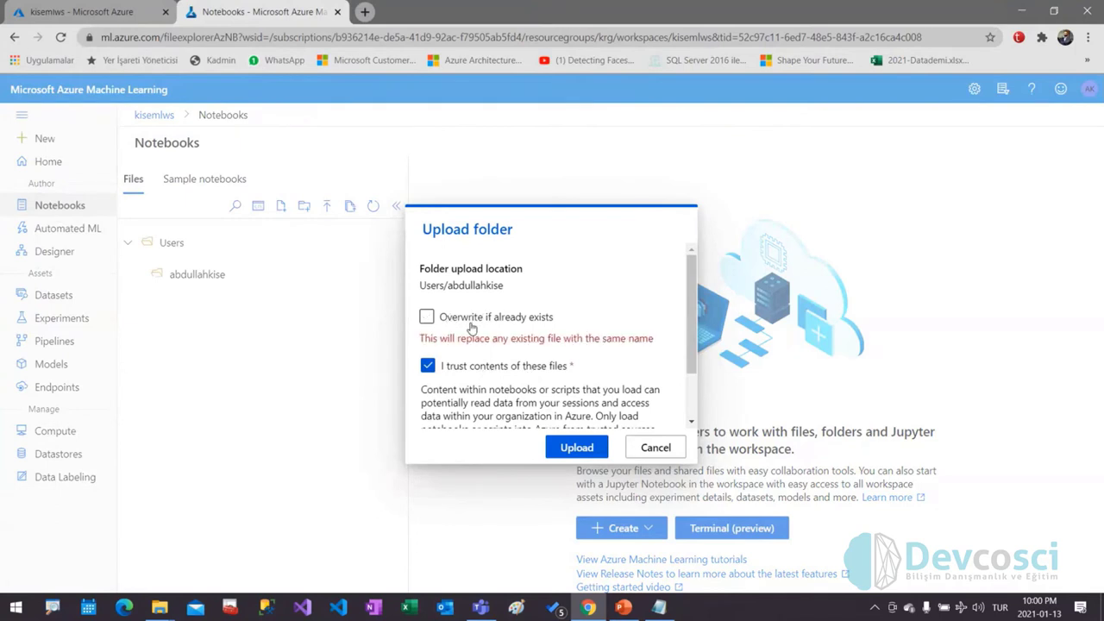
scroll(488, 385, "down", 1)
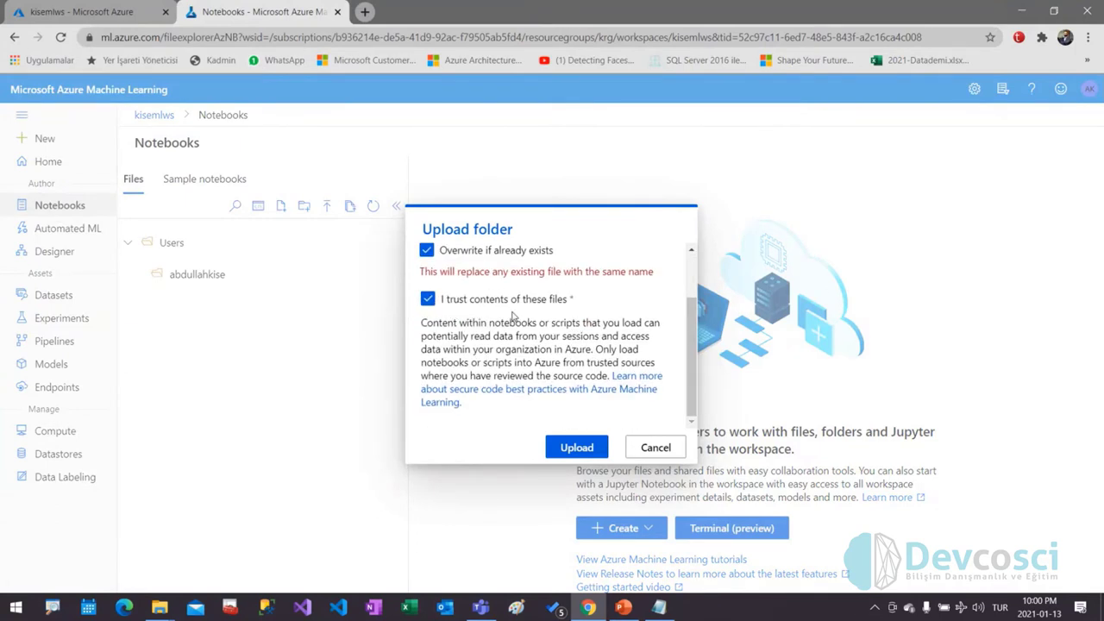
left_click(577, 448)
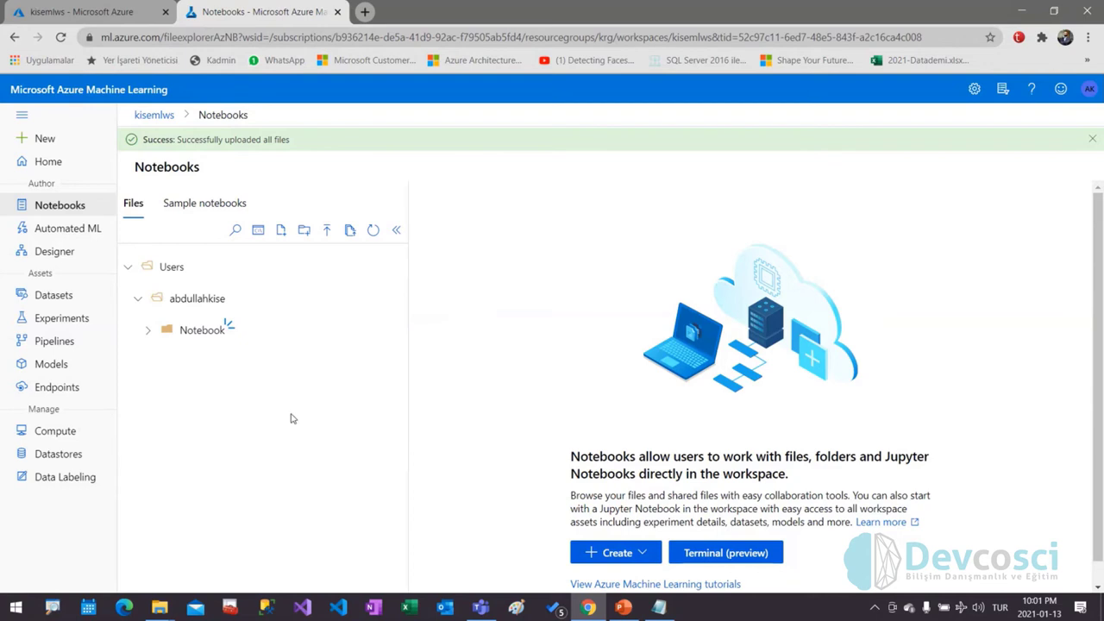
- Open AutoMLwithPythonSDK.ipynb from the uploaded Notebook folder and read its requirements and workspace cells
left_click(145, 336)
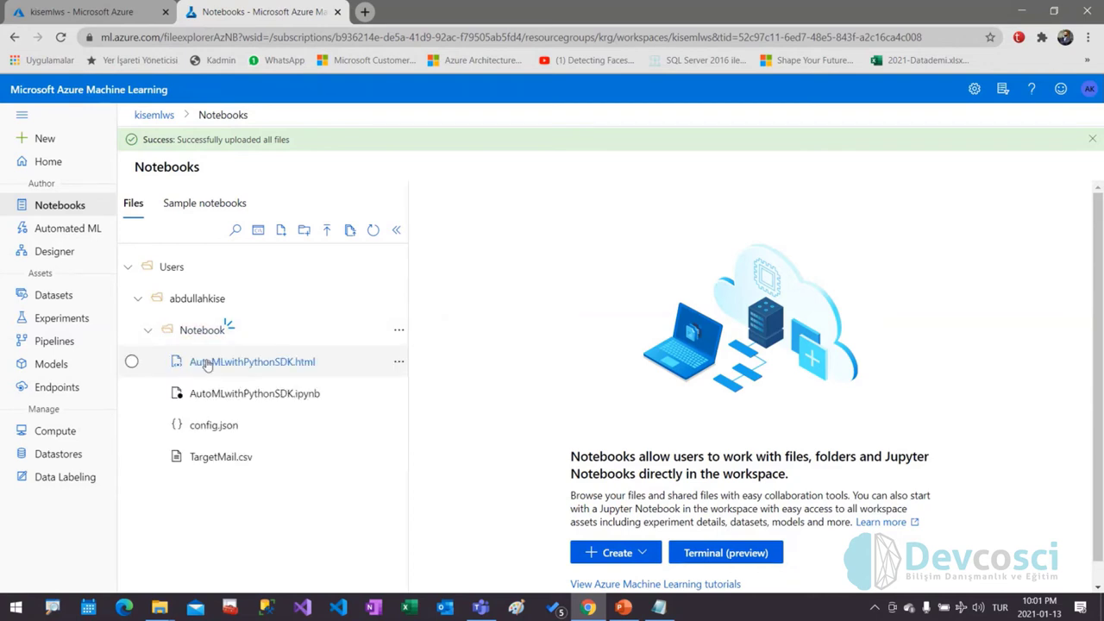
left_click(307, 404)
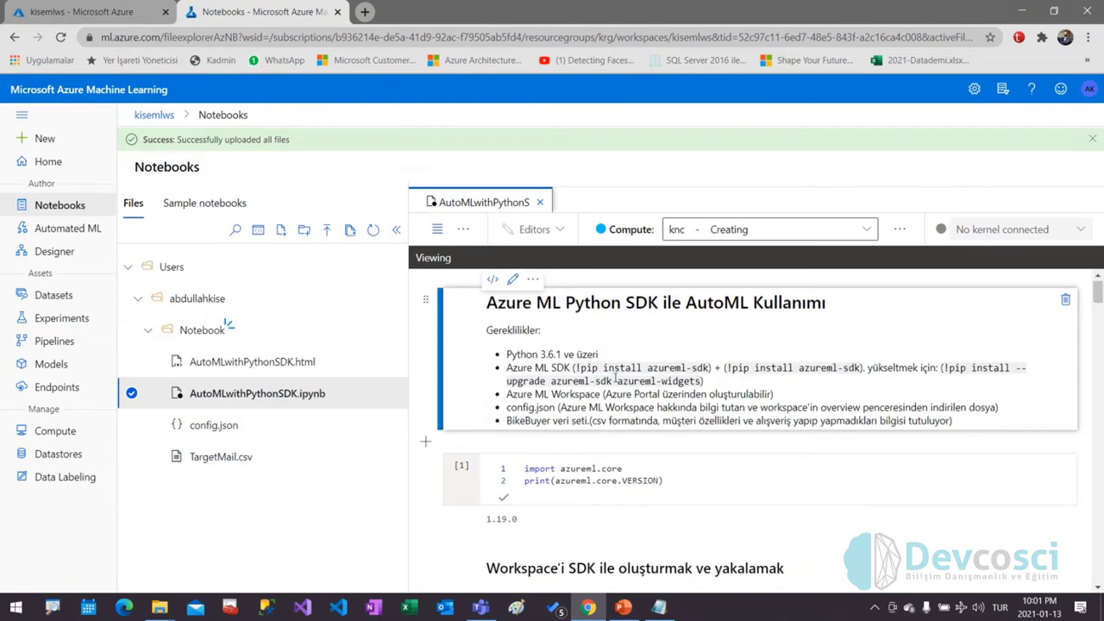
scroll(687, 402, "down", 3)
scroll(604, 414, "up", 3)
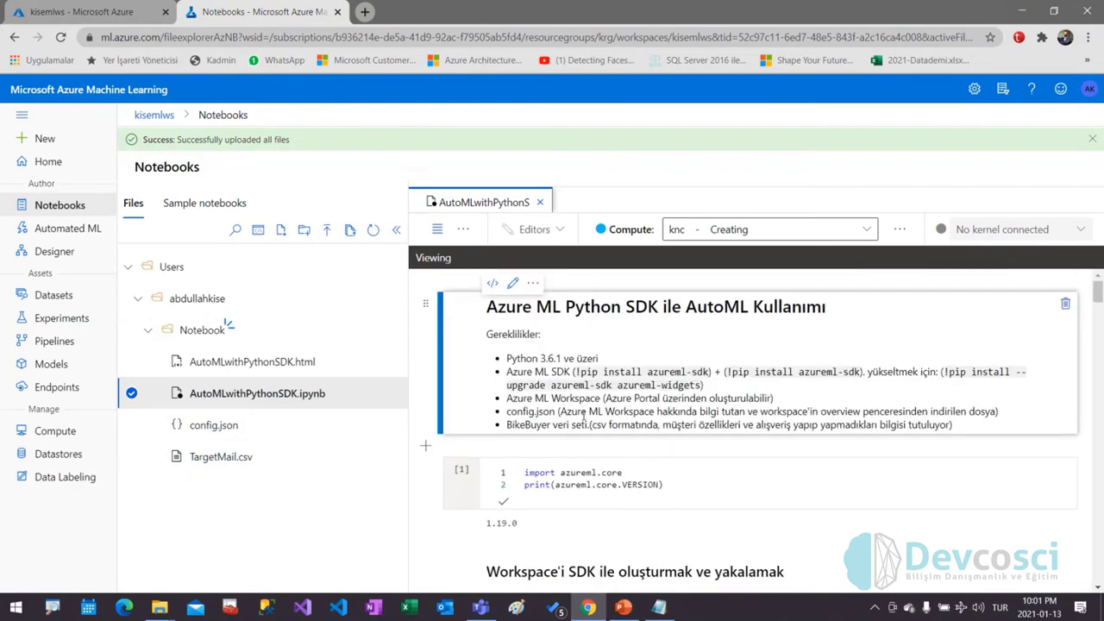
scroll(589, 482, "down", 1)
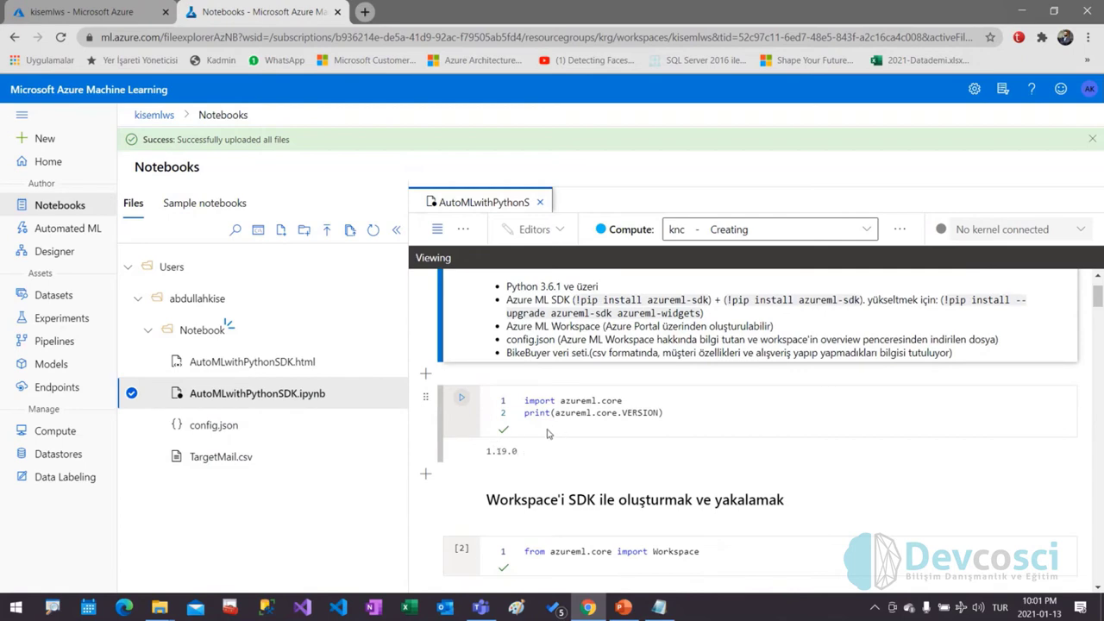
scroll(489, 463, "down", 7)
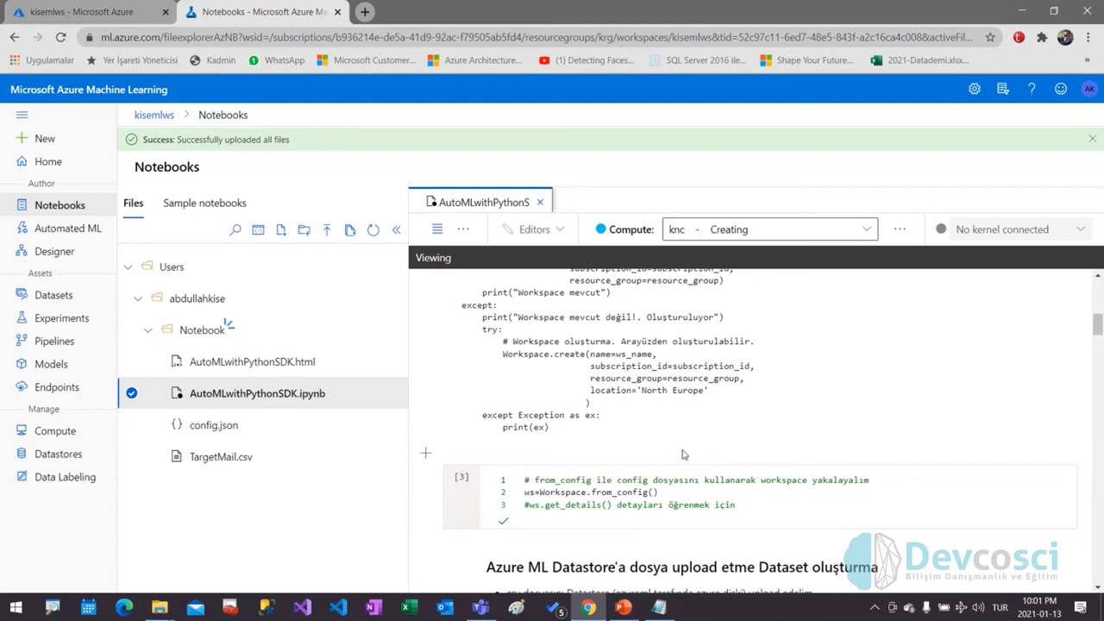
left_click(16, 607)
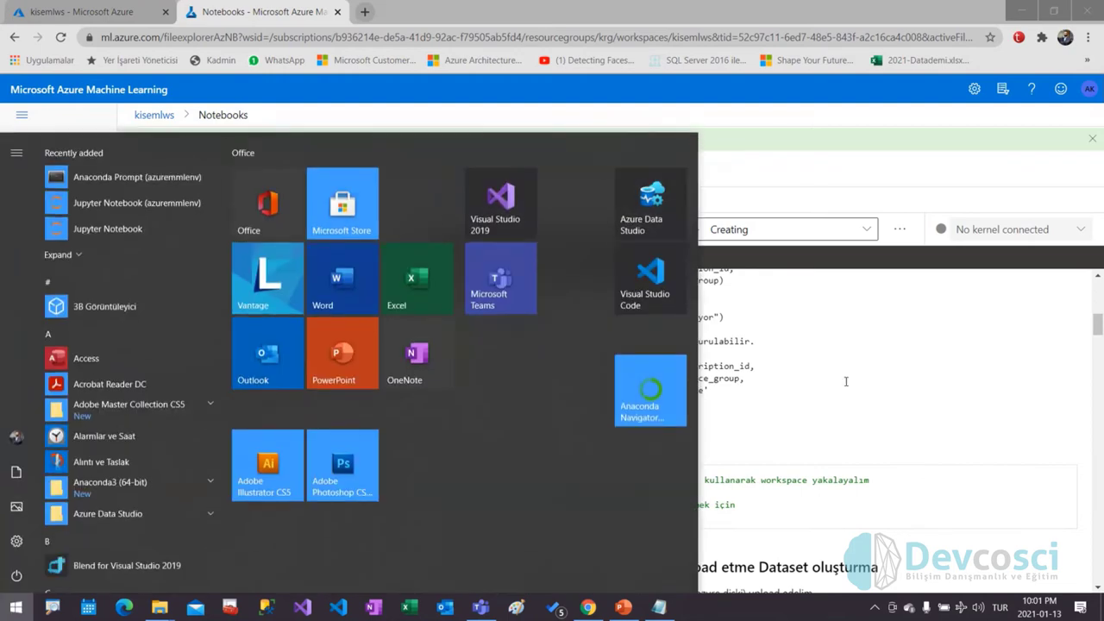
left_click(846, 381)
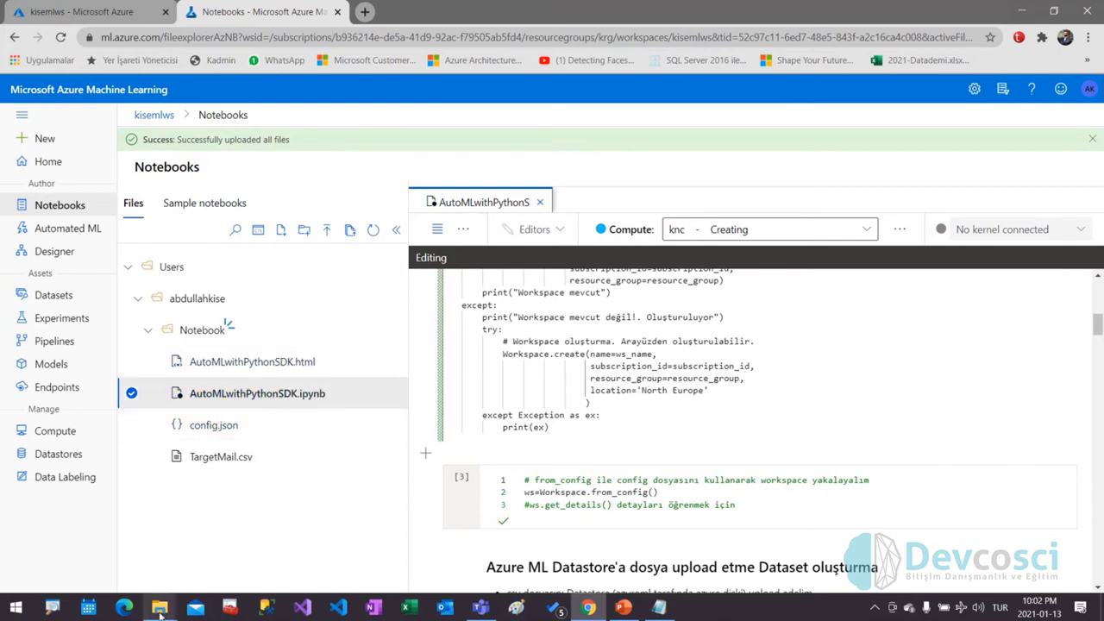
- Examine the local AutoMLwithPythonSDK.html export from the SDK version through dataset, compute, experiment and model registration cells
mouse_move(160, 607)
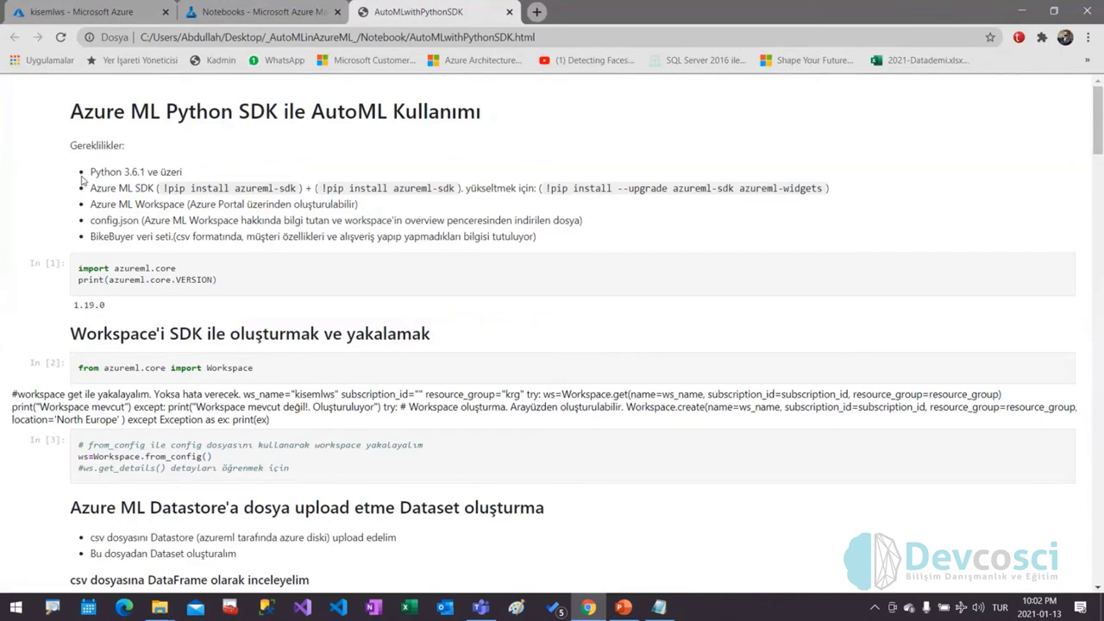
left_click_drag(106, 305, 72, 307)
scroll(219, 355, "down", 3)
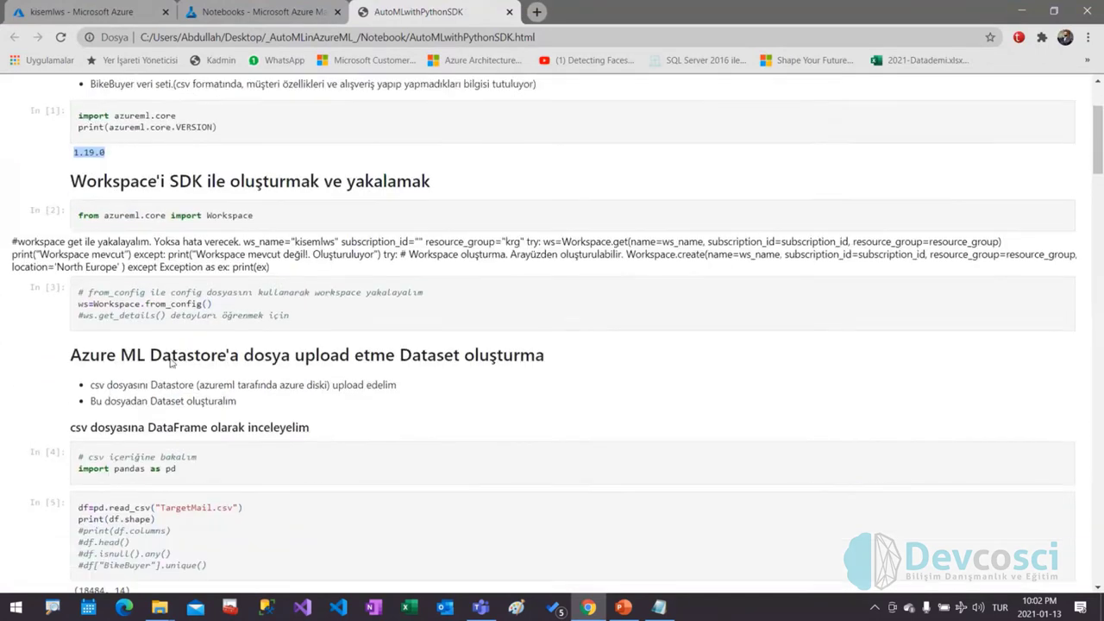
scroll(218, 356, "down", 5)
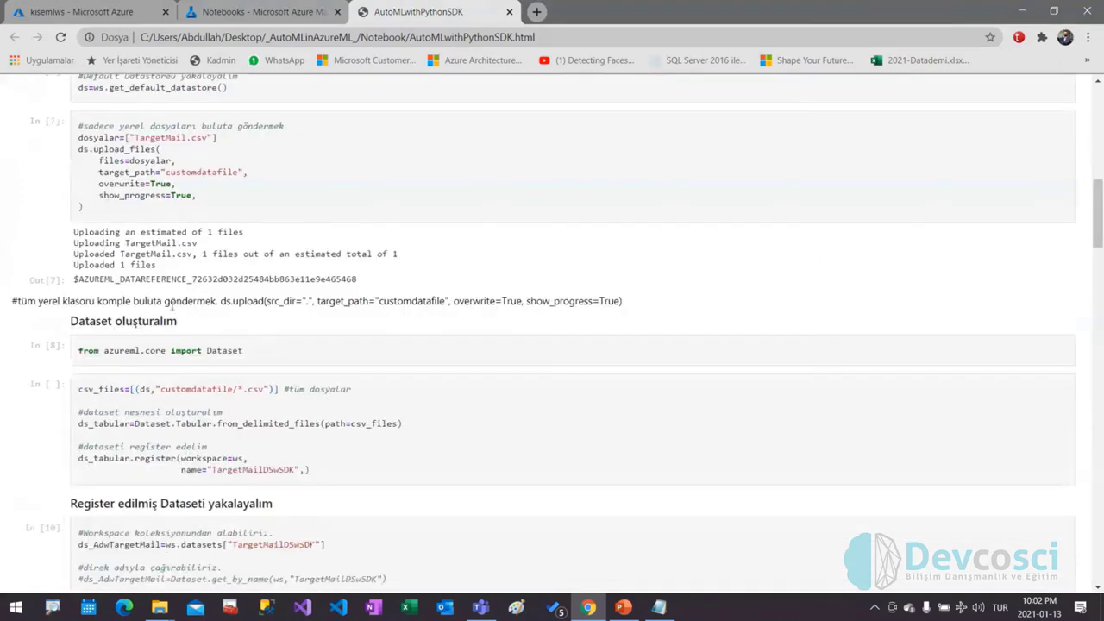
scroll(178, 296, "down", 6)
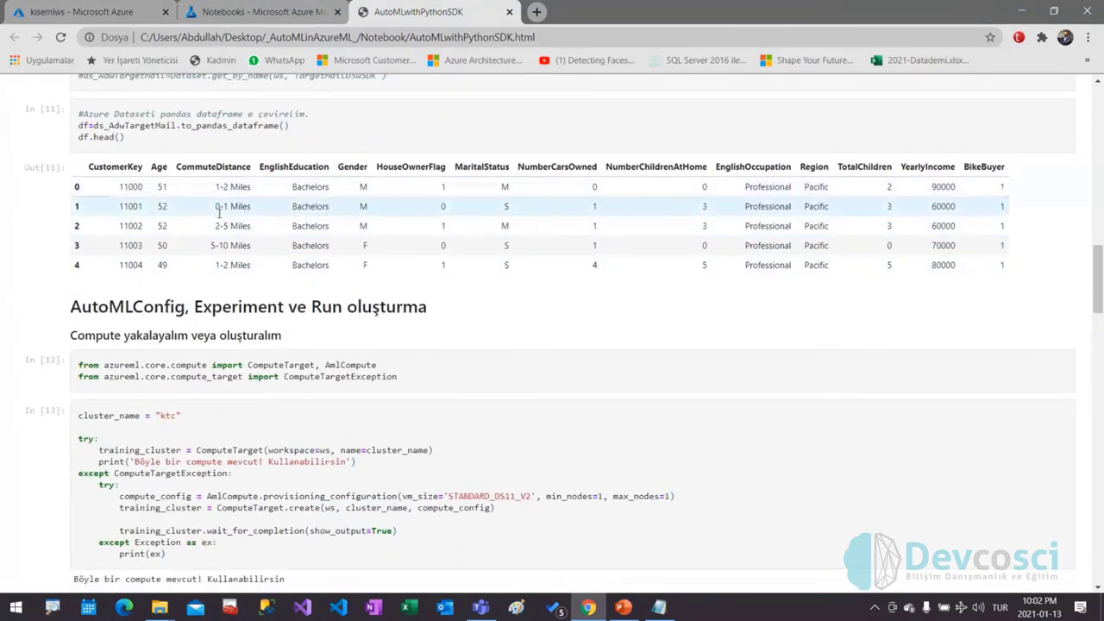
scroll(221, 256, "down", 2)
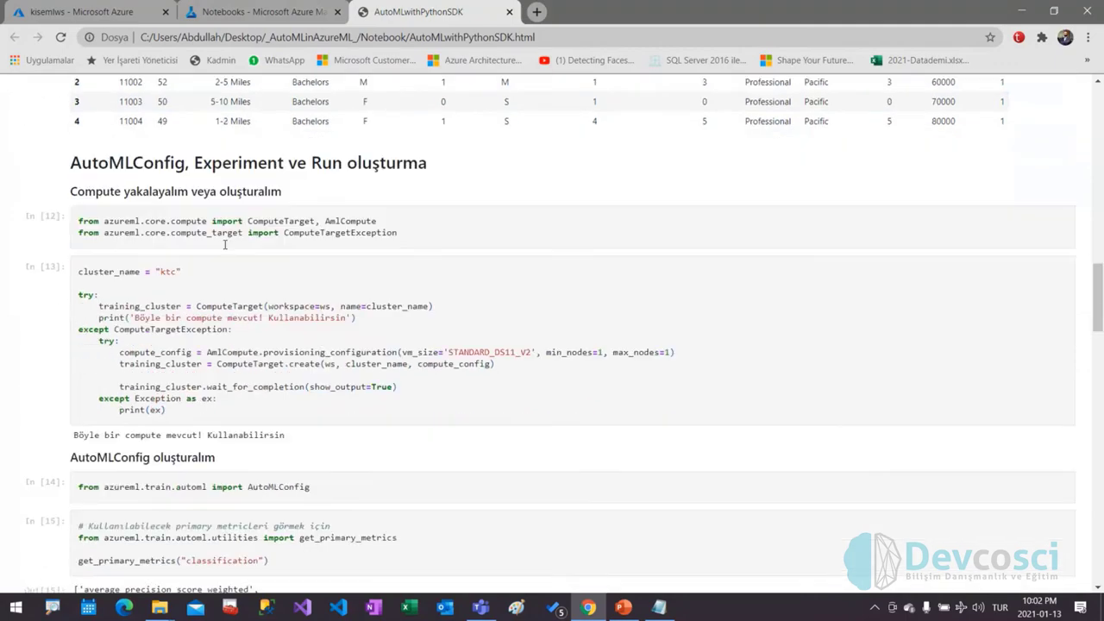
scroll(224, 245, "down", 12)
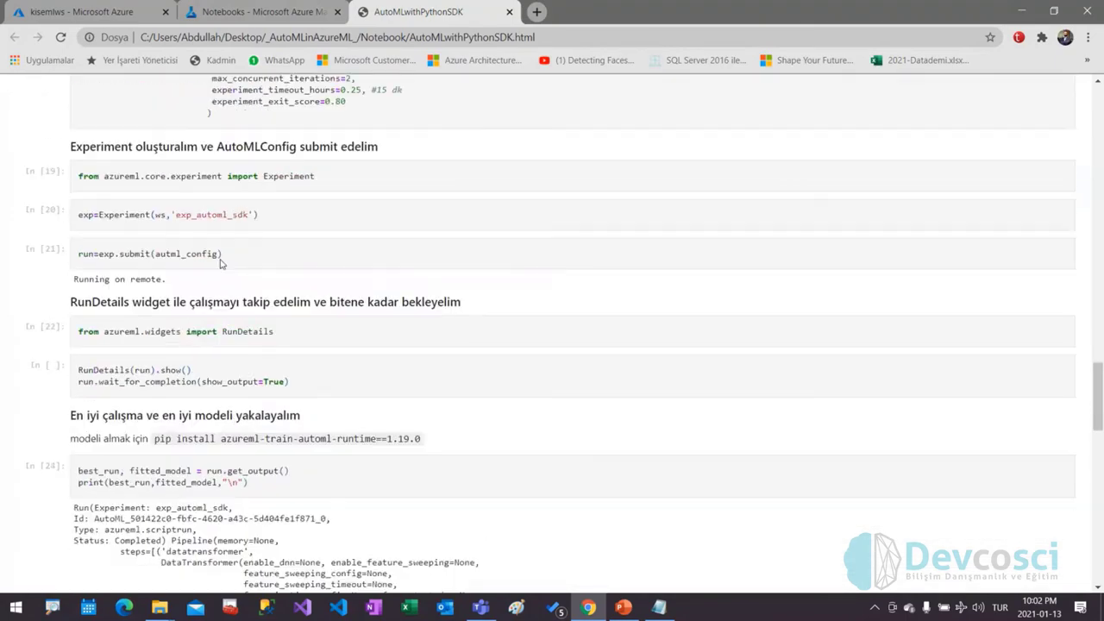
scroll(238, 295, "down", 15)
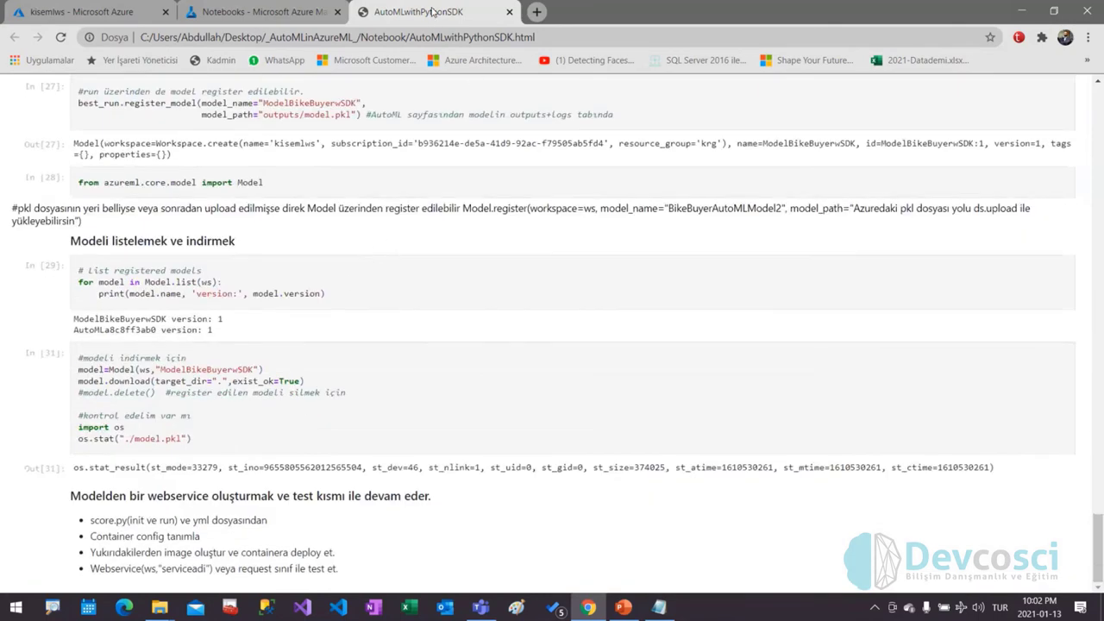
- Return to the notebook in Azure Machine Learning studio, widen its editor area and open it in Jupyter
left_click(250, 11)
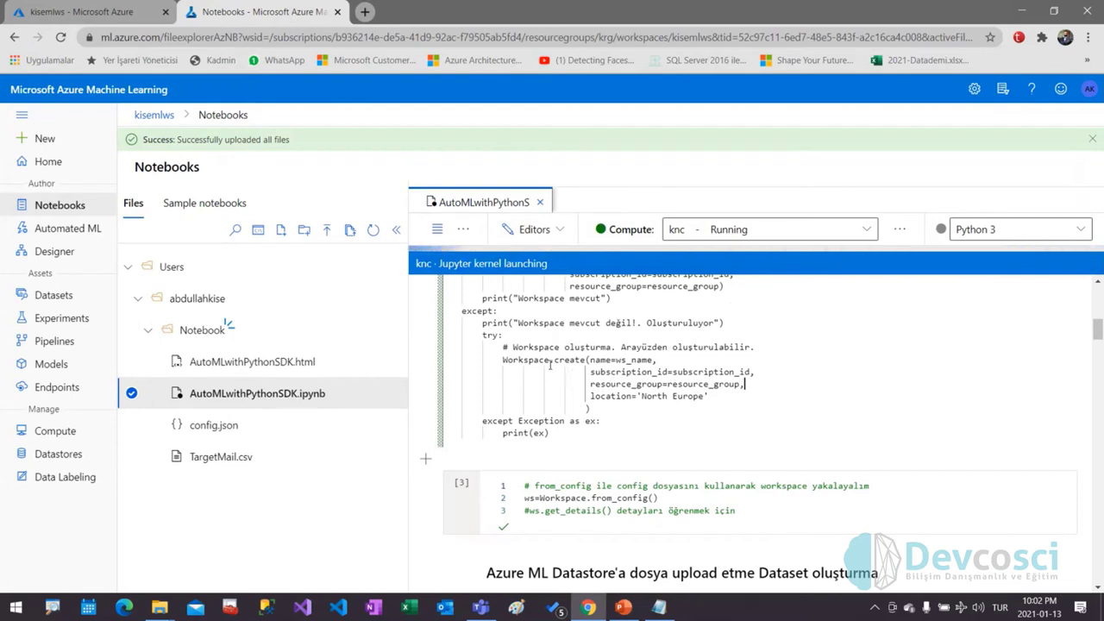
left_click_drag(406, 340, 343, 333)
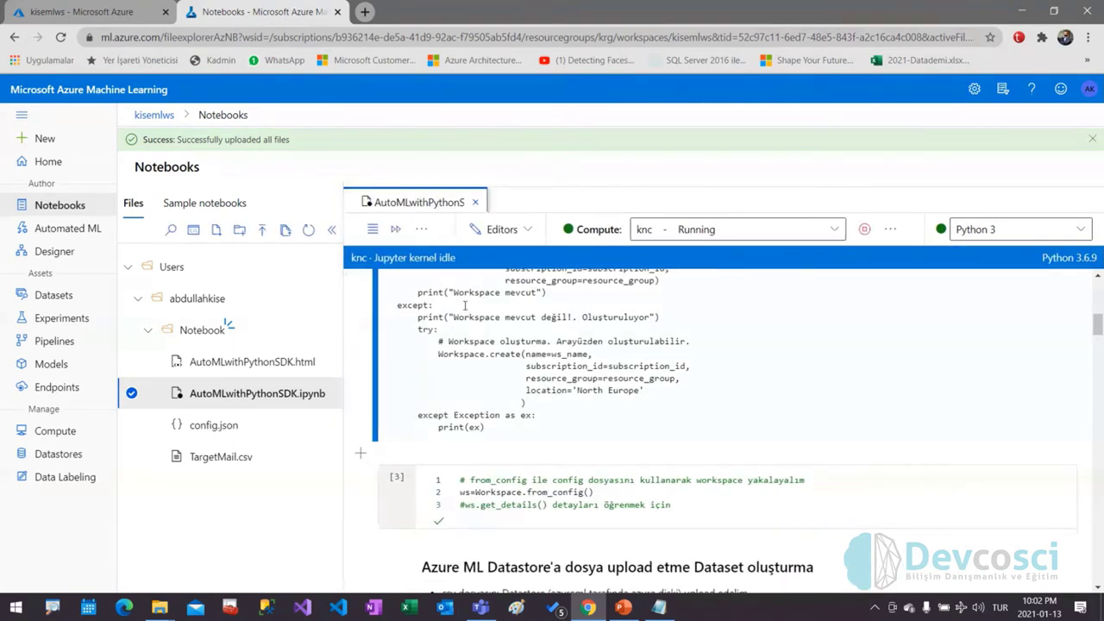
left_click(521, 232)
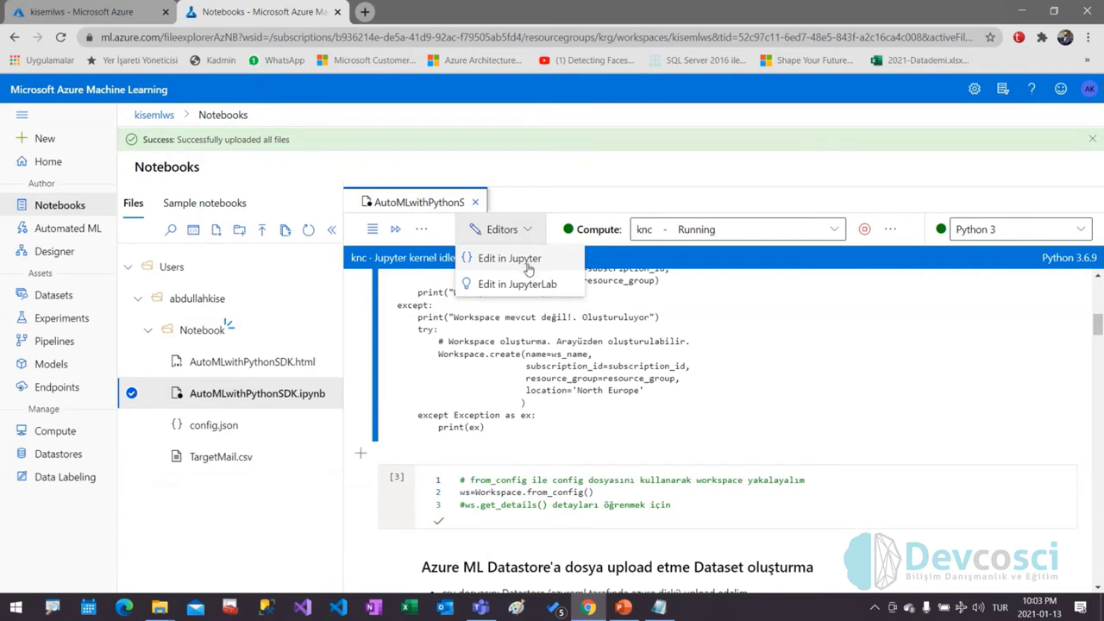
left_click(533, 261)
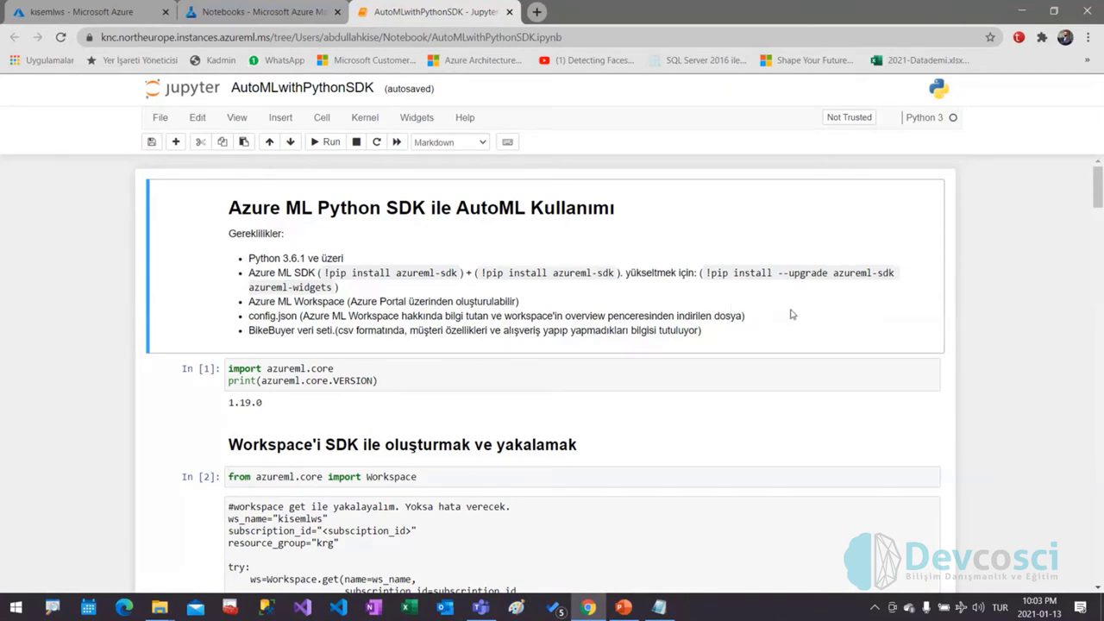
- Go over the notebook's requirements and run the first code cell, which imports azureml.core and prints its version
key("ctrl+2")
left_click_drag(326, 301, 350, 339)
scroll(418, 330, "down", 1)
left_click(432, 308)
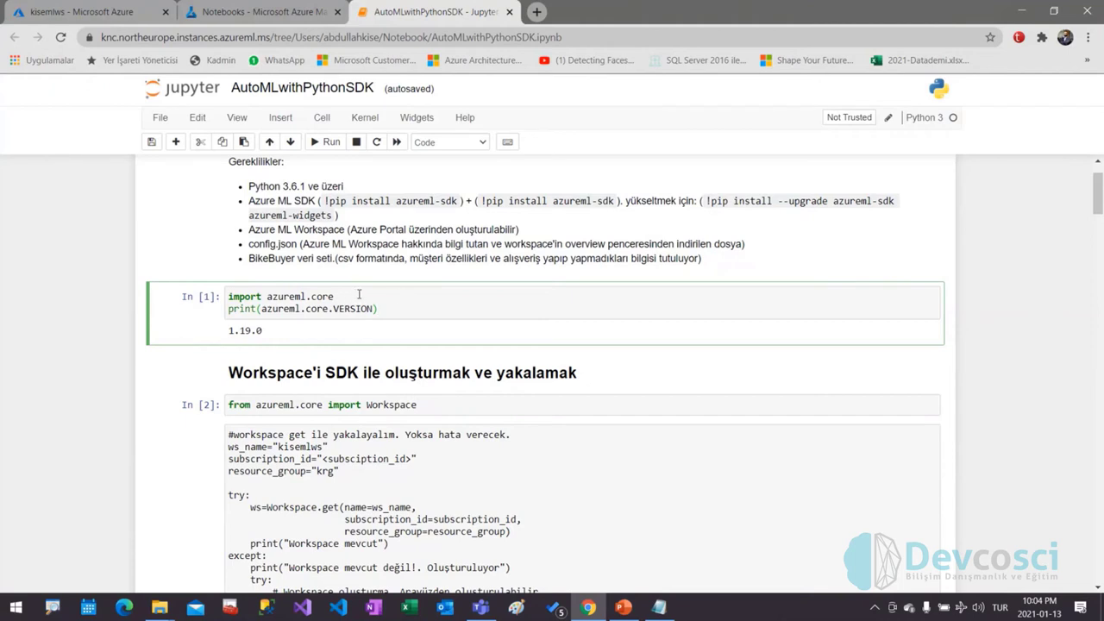
left_click_drag(360, 295, 218, 302)
left_click(410, 308)
key("Escape")
key("Down")
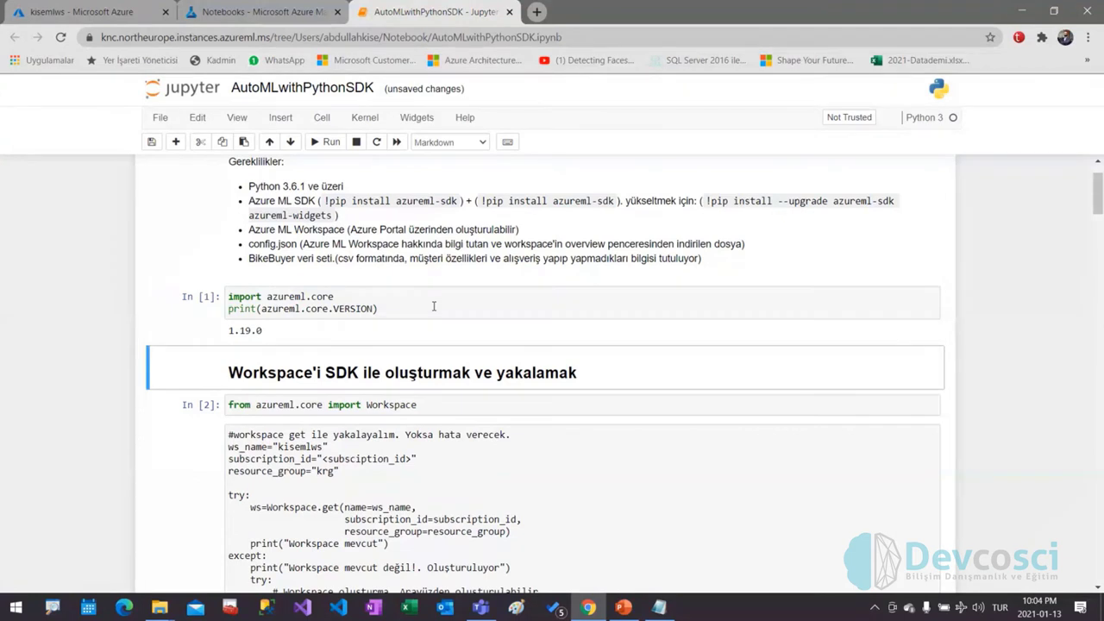
- Review the Workspace import cell, the kisemlws overview in the Azure portal, and the name, subscription, resource group and location arguments of Workspace.create
scroll(350, 366, "down", 1)
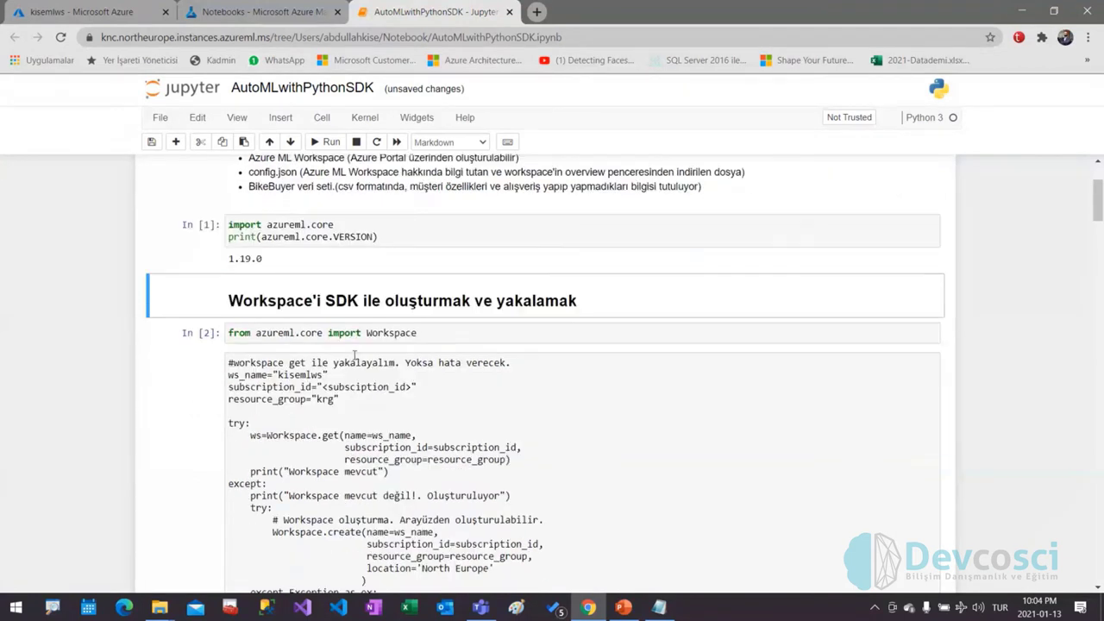
left_click(434, 332)
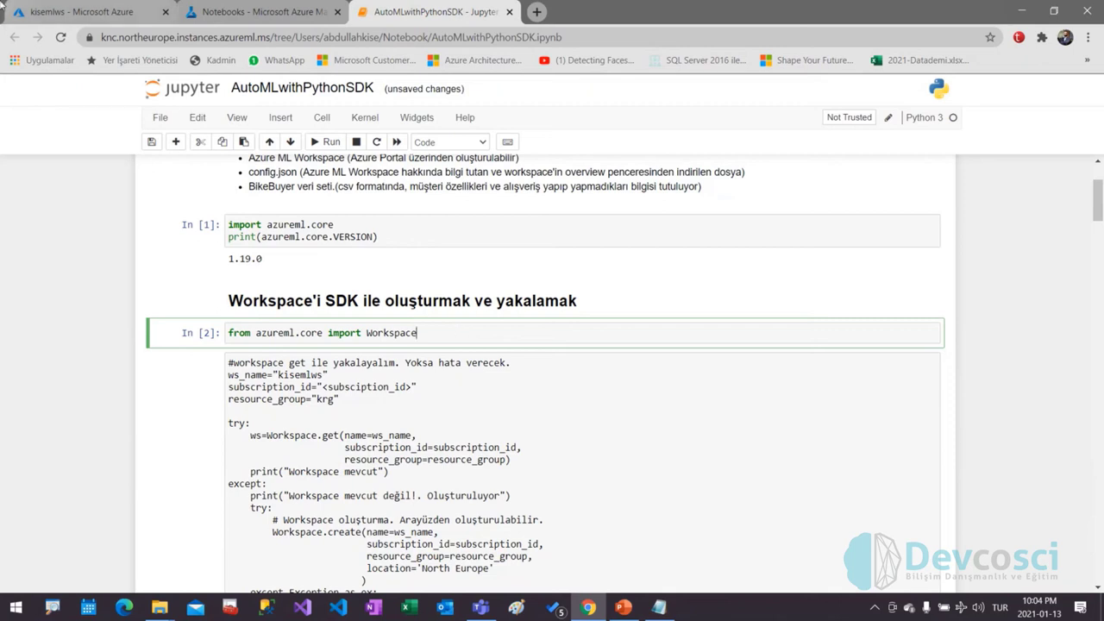
left_click(67, 11)
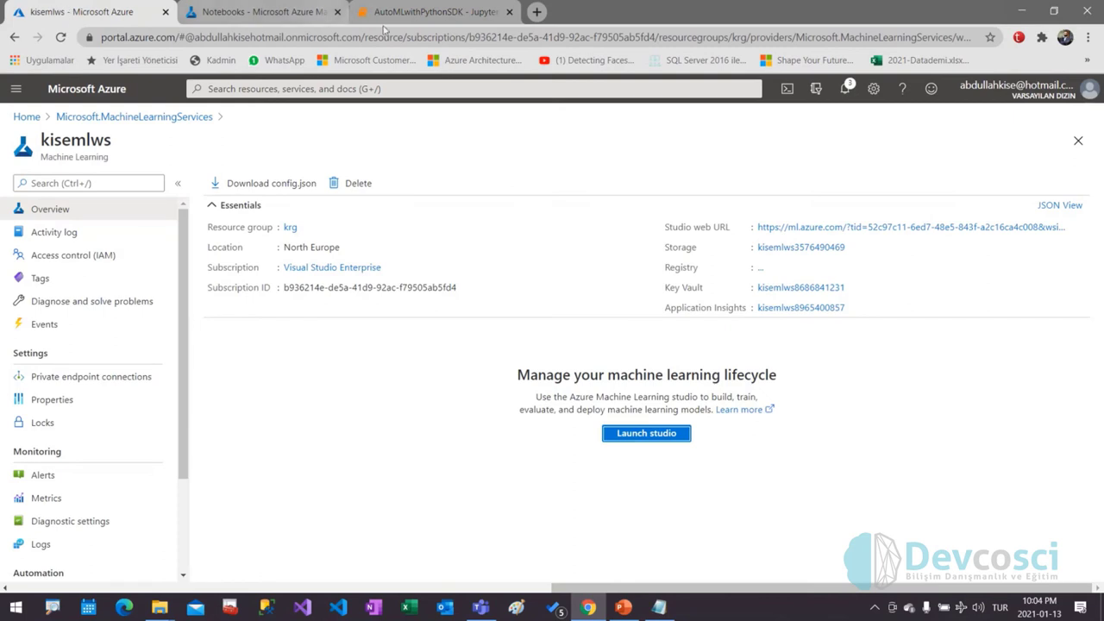
left_click(436, 9)
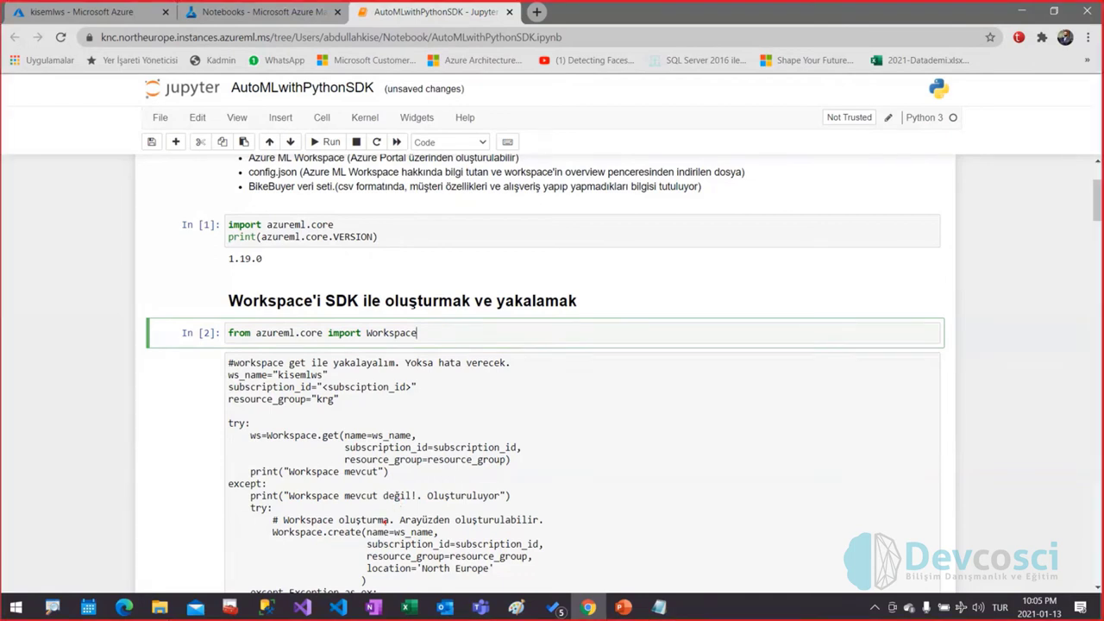
left_click_drag(339, 523, 421, 482)
mouse_move(431, 538)
left_mouse_down()
mouse_move(460, 526)
mouse_move(512, 533)
mouse_move(580, 567)
left_mouse_up()
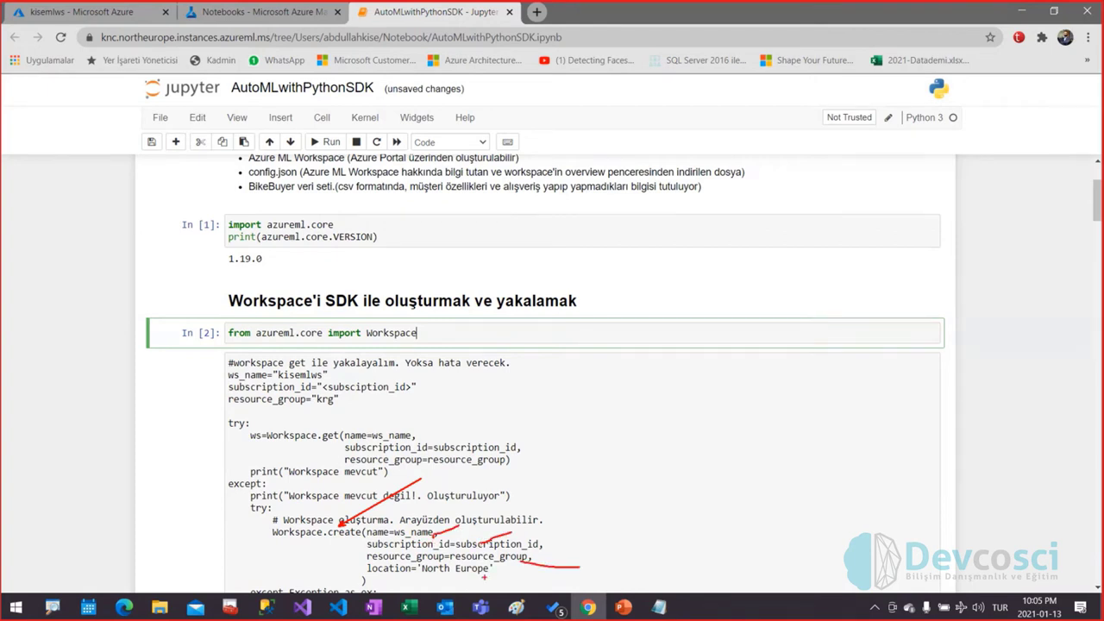
left_click_drag(483, 578, 509, 581)
key("Escape")
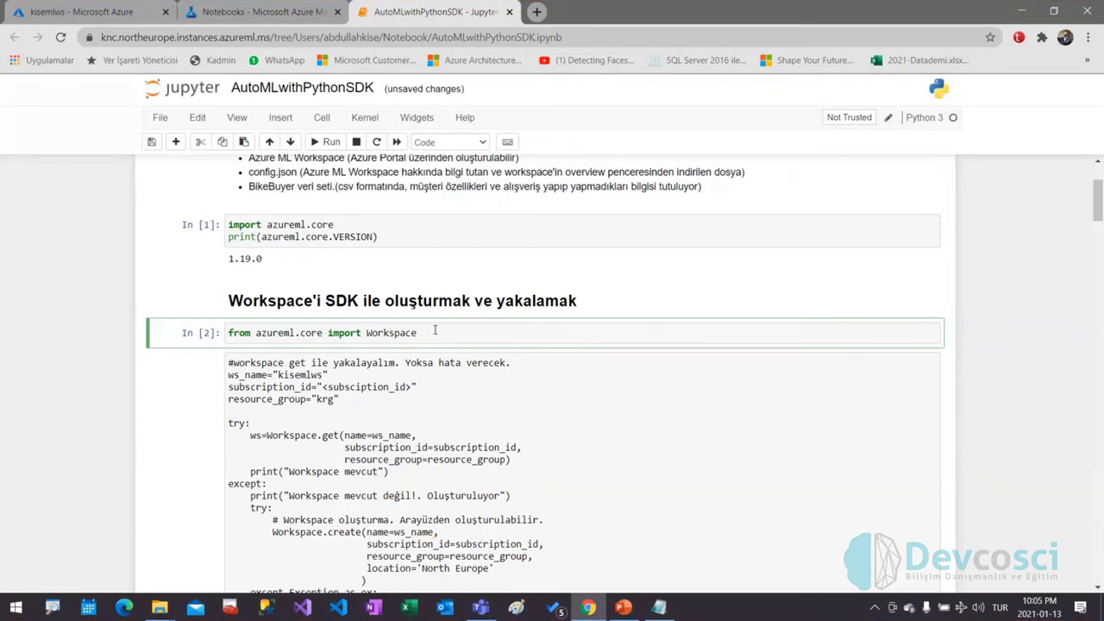
- Run the Workspace import cell and review the Workspace.get and Workspace.from_config calls beneath it
key("shift+Return")
scroll(424, 353, "down", 3)
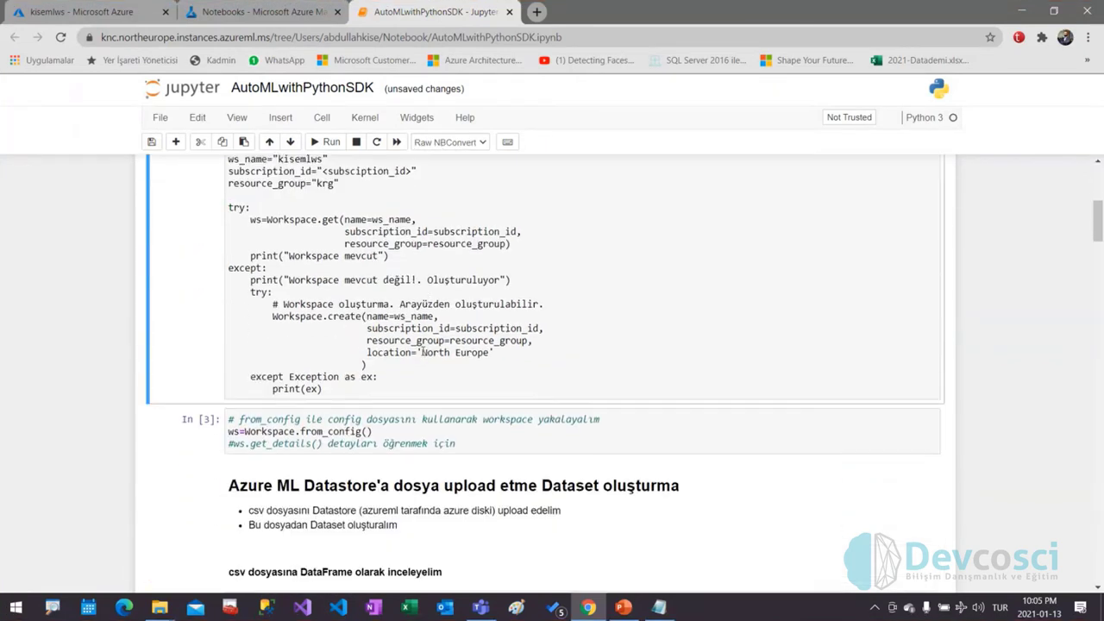
scroll(423, 352, "down", 1)
left_click_drag(334, 205, 343, 259)
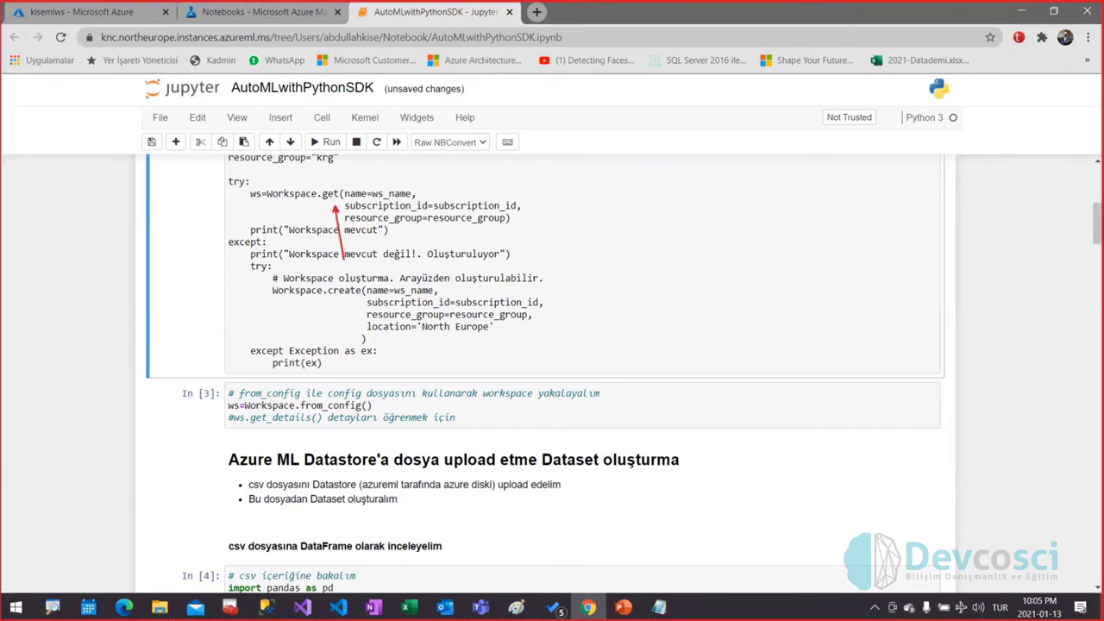
left_click_drag(340, 394, 392, 362)
left_click_drag(291, 387, 404, 412)
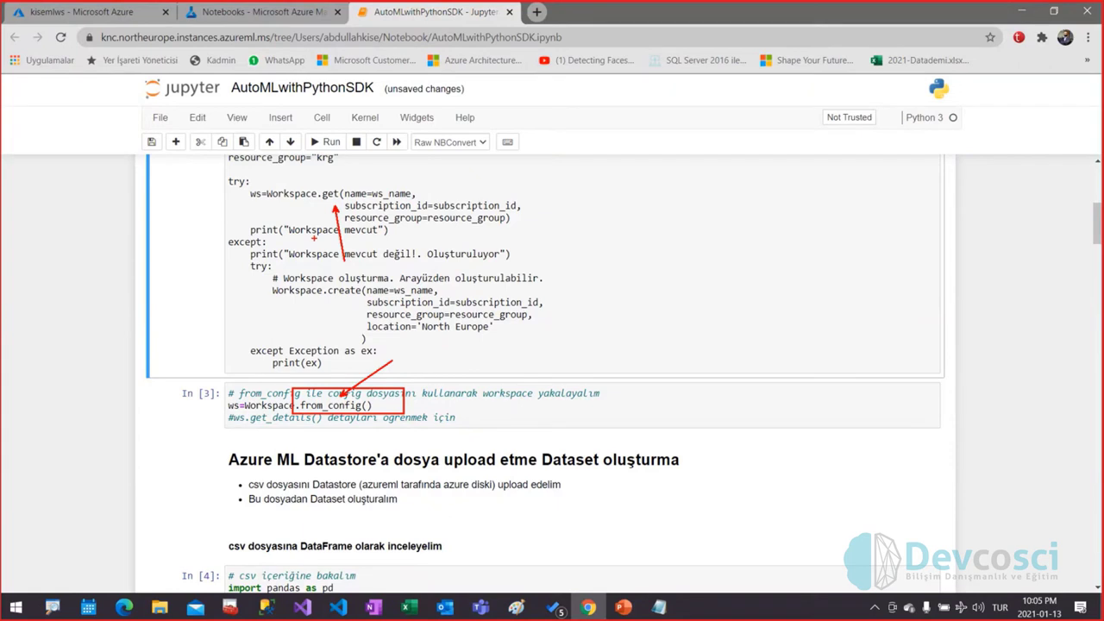
- Locate config.json among the studio's notebook files, return to Jupyter and run the Workspace.from_config cell
key("Escape")
left_click(406, 417)
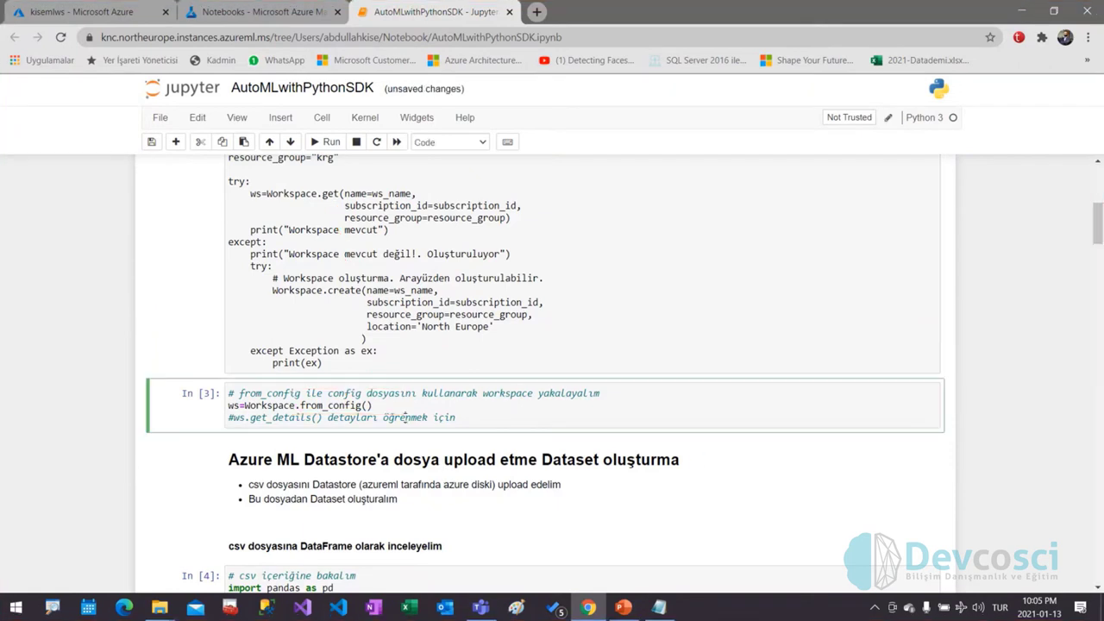
left_click(293, 11)
left_click_drag(245, 438, 299, 490)
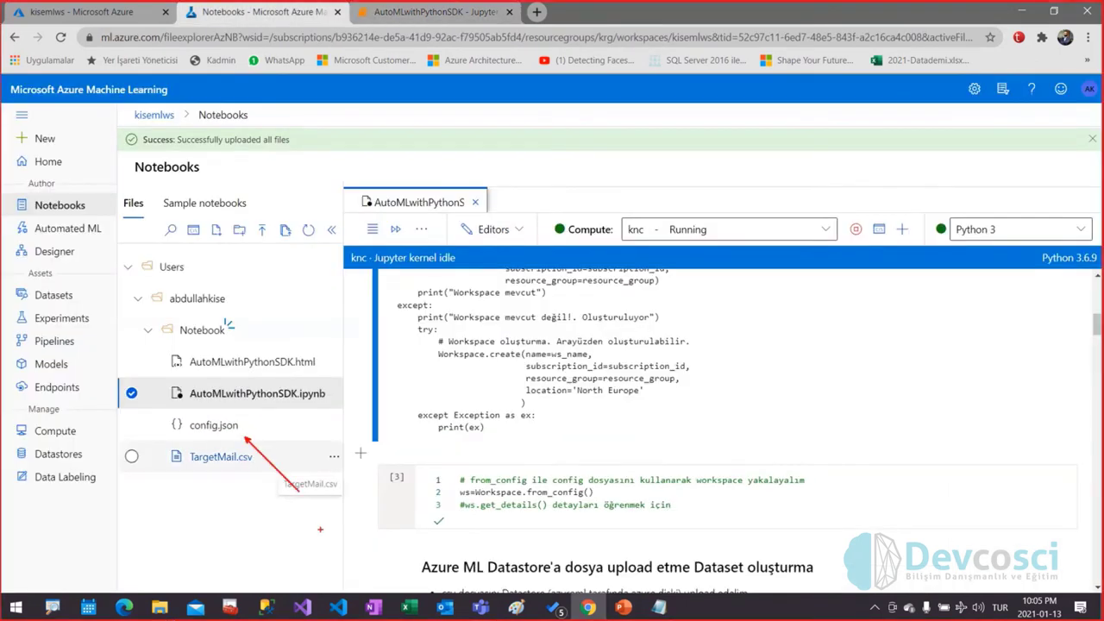
key("Escape")
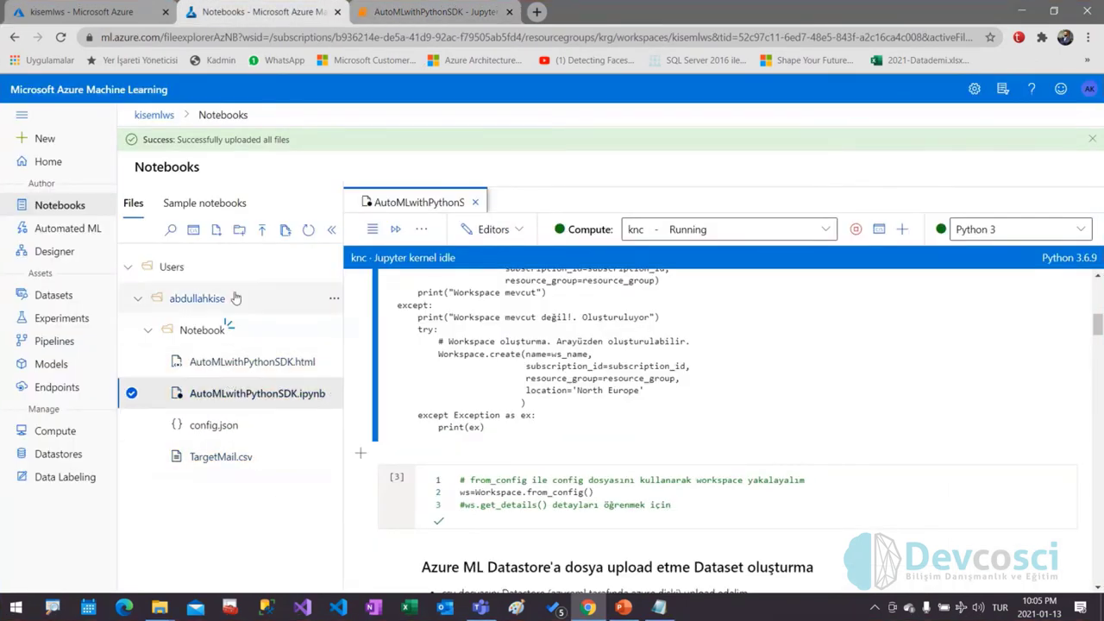
left_click(431, 12)
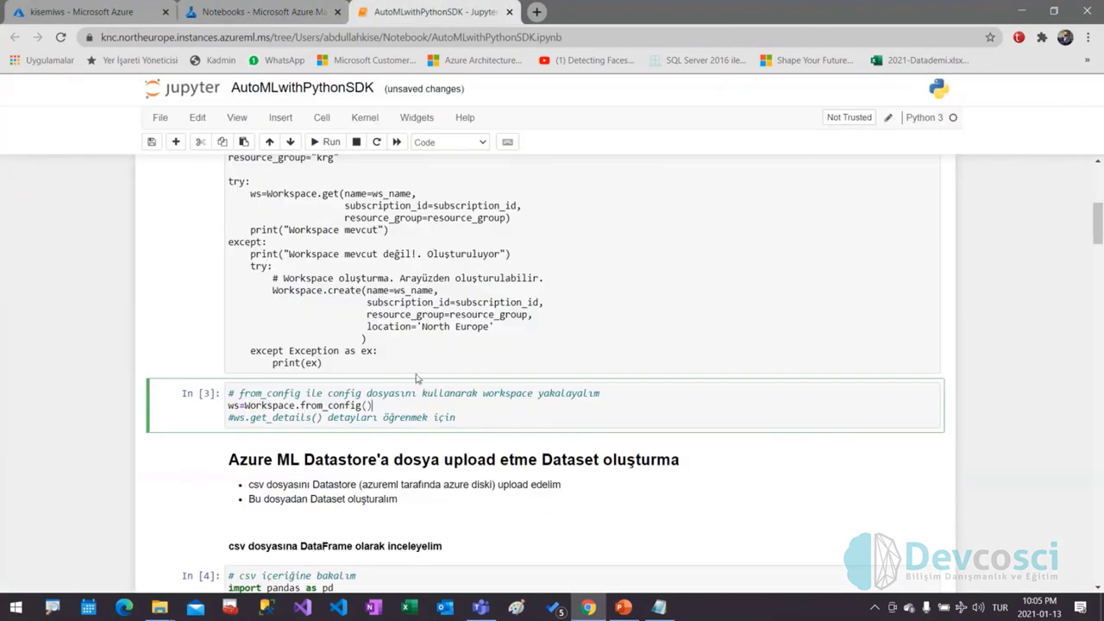
key("shift+Return")
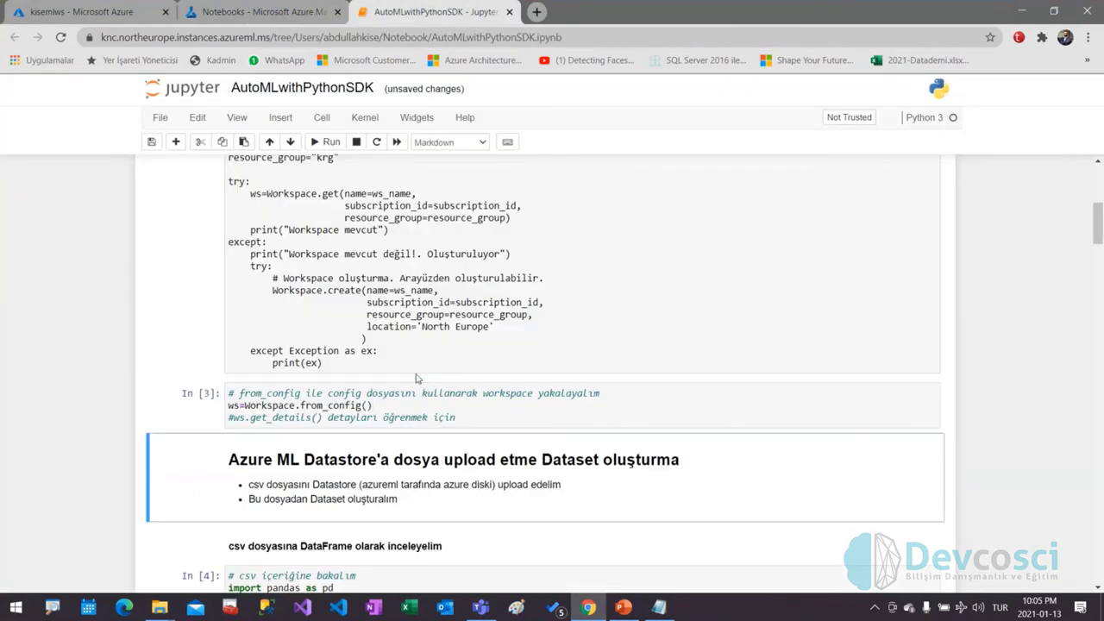
- Run the cell that imports pandas as pd
scroll(416, 378, "down", 3)
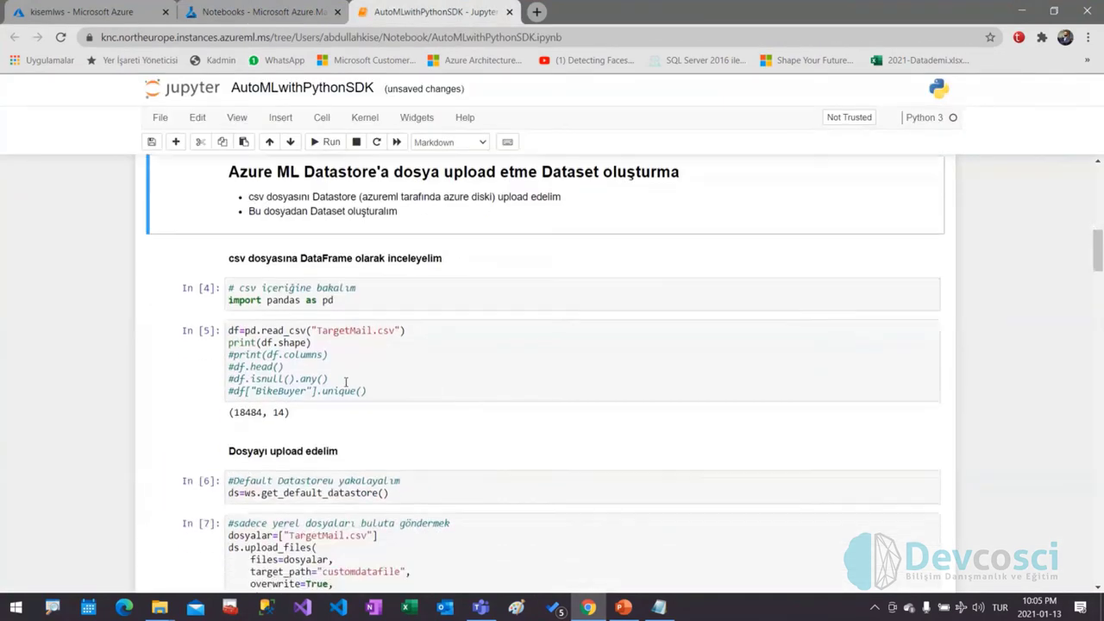
left_click(376, 300)
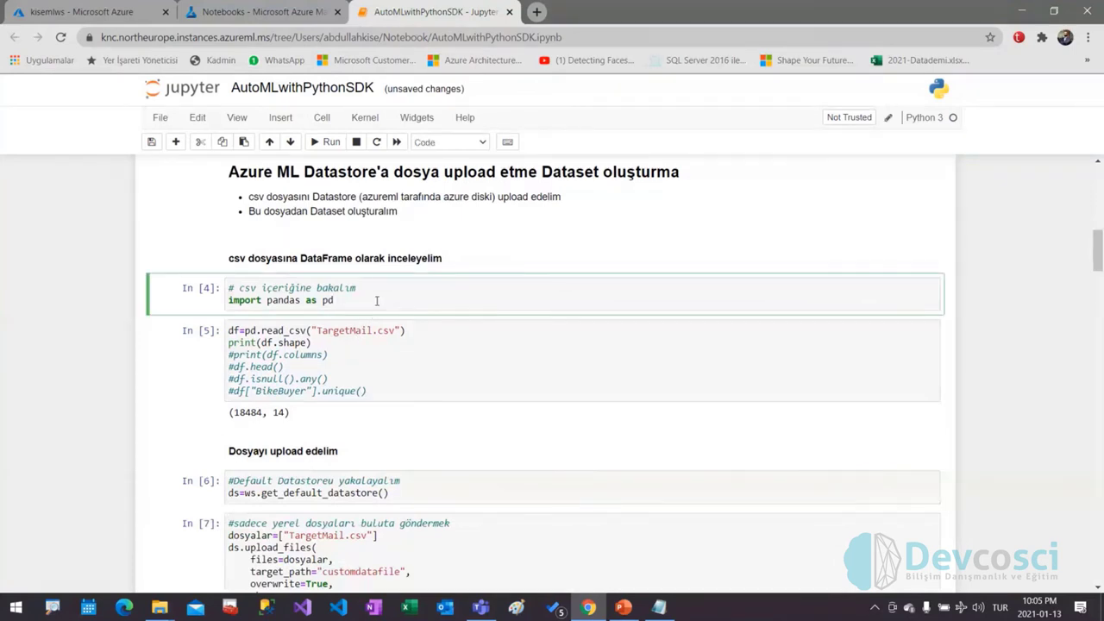
key("shift+Return")
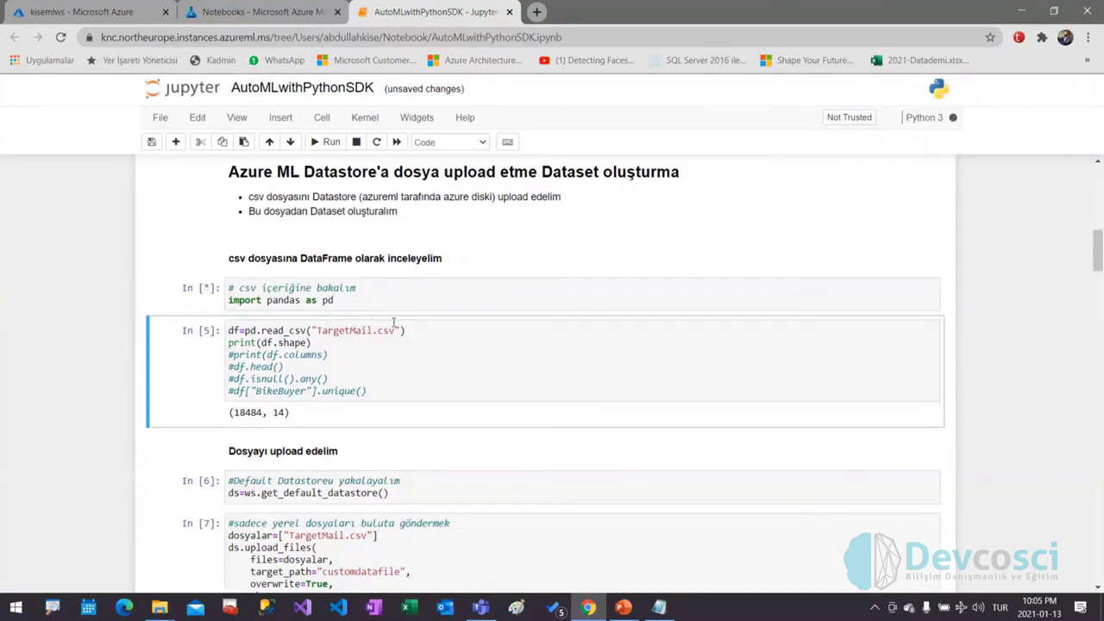
- Locate TargetMail.csv among the studio's files, run the Jupyter cell that reads it into df, and review the printed shape
scroll(263, 265, "down", 1)
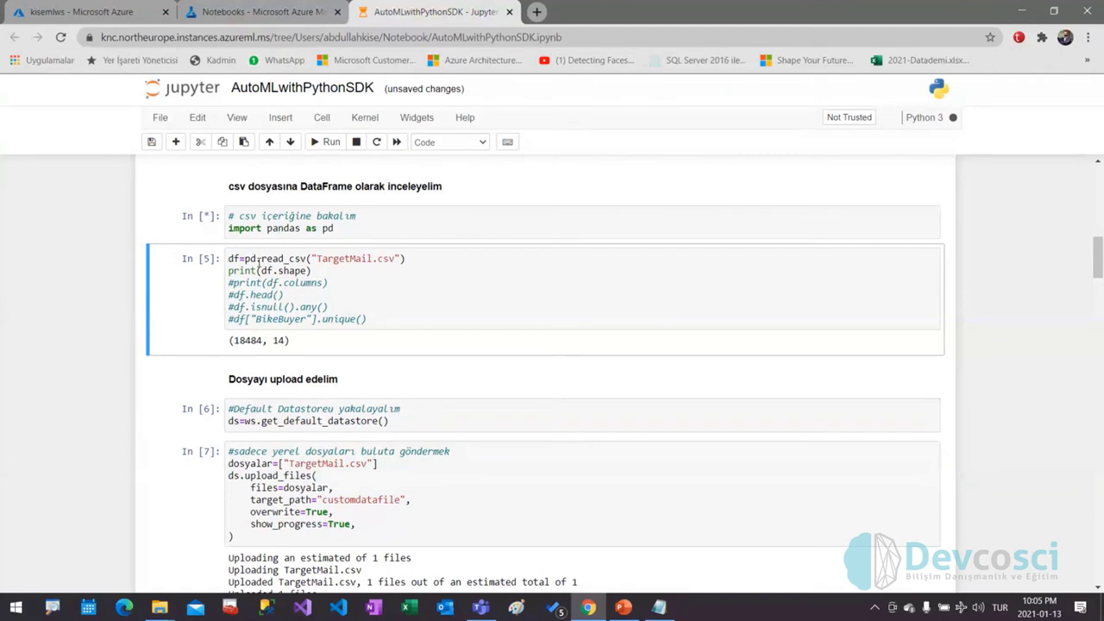
left_click(327, 283)
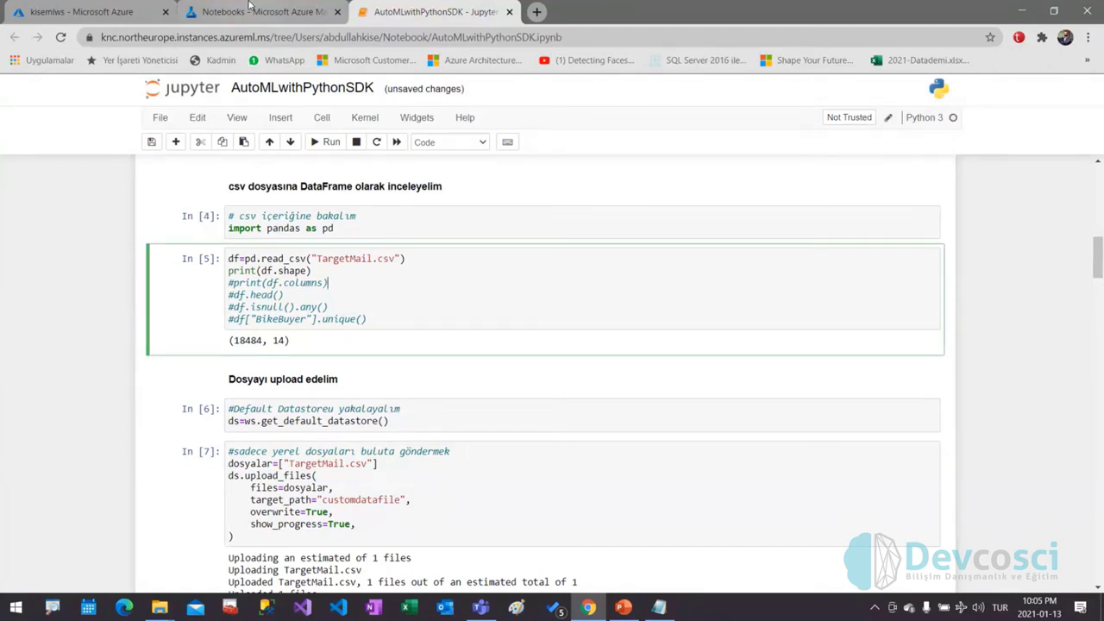
left_click(248, 8)
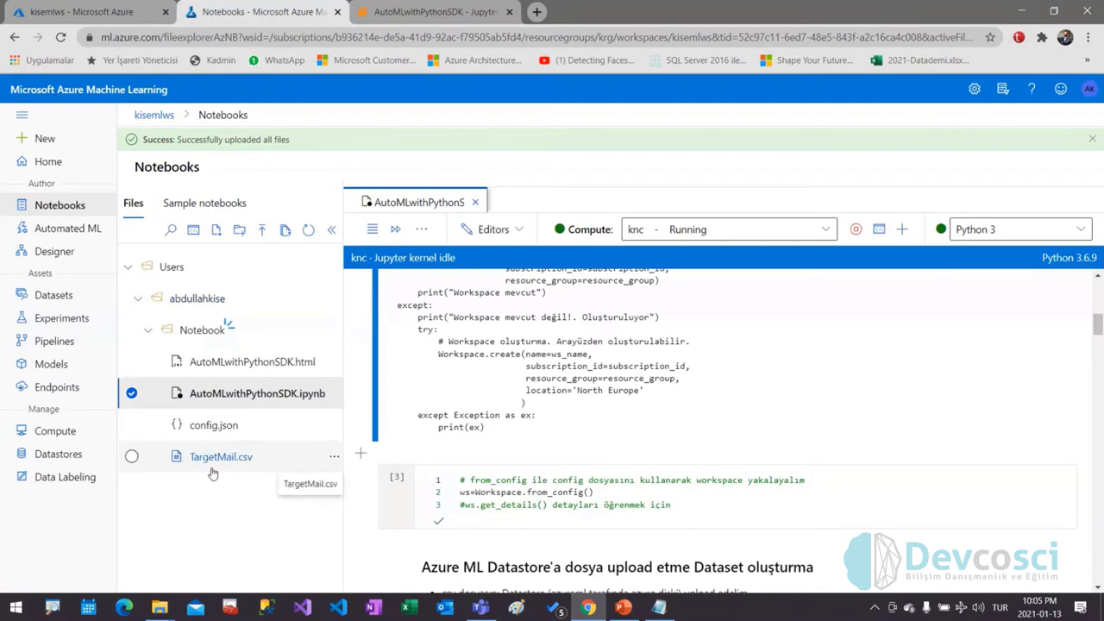
left_click(431, 12)
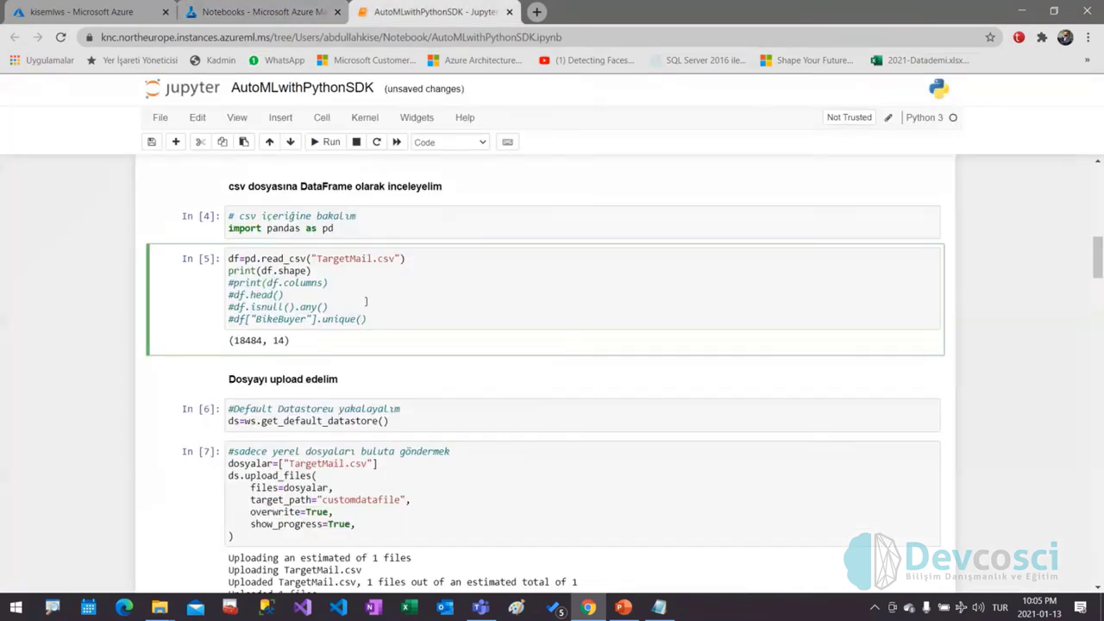
key("Down")
scroll(244, 281, "down", 1)
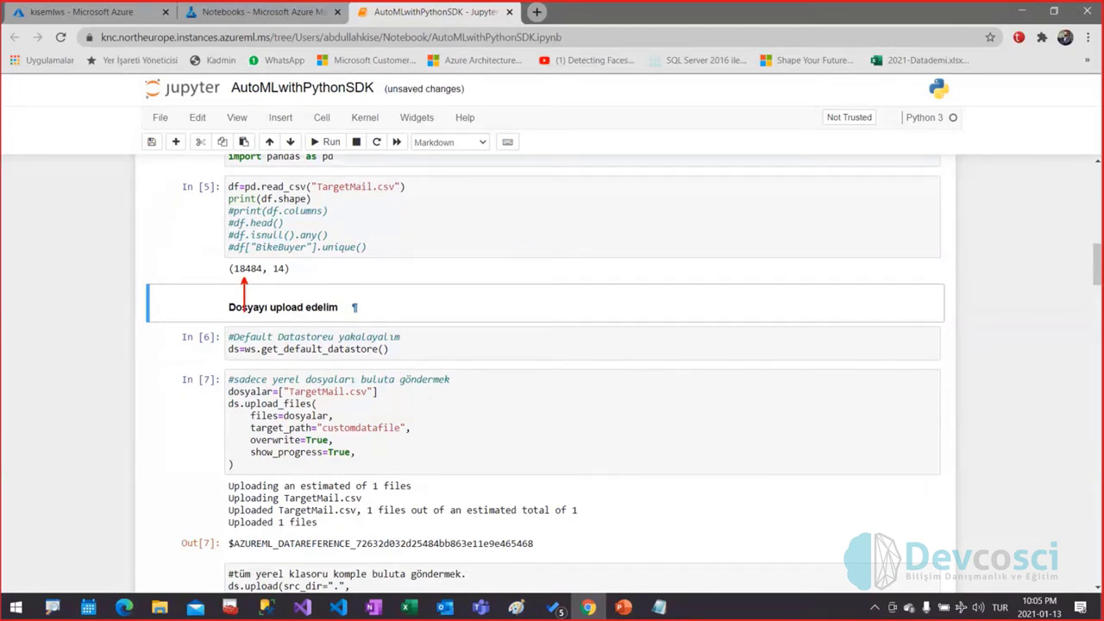
left_click_drag(283, 278, 283, 320)
key("Escape")
- Review the get_default_datastore cell and examine the default datastore on the studio's Datastores page
left_click(383, 345)
scroll(414, 345, "down", 1)
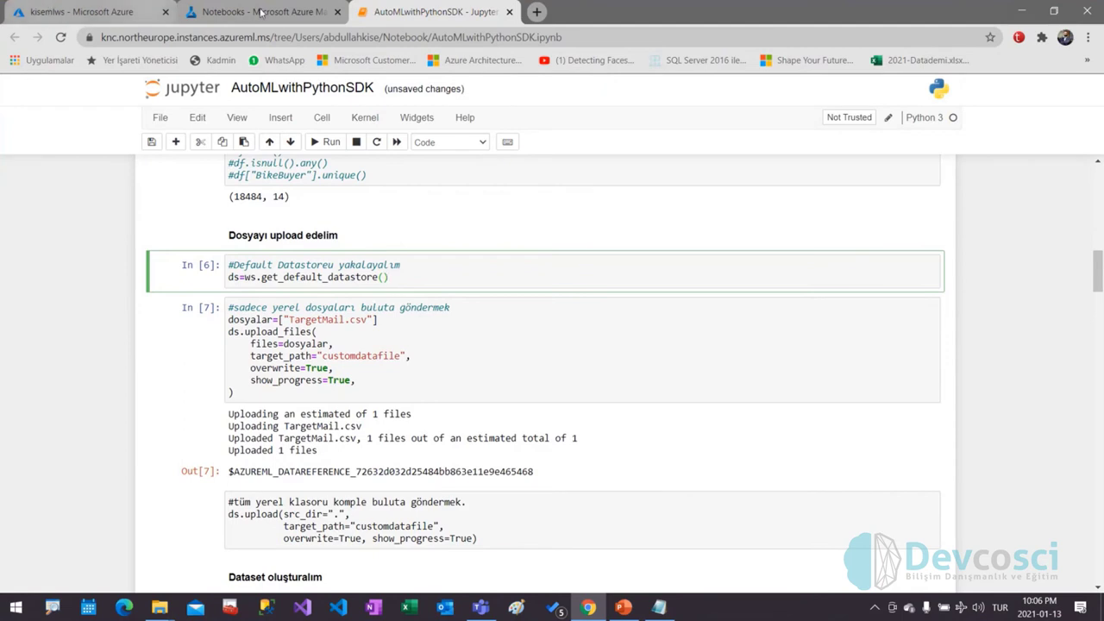
left_click(261, 12)
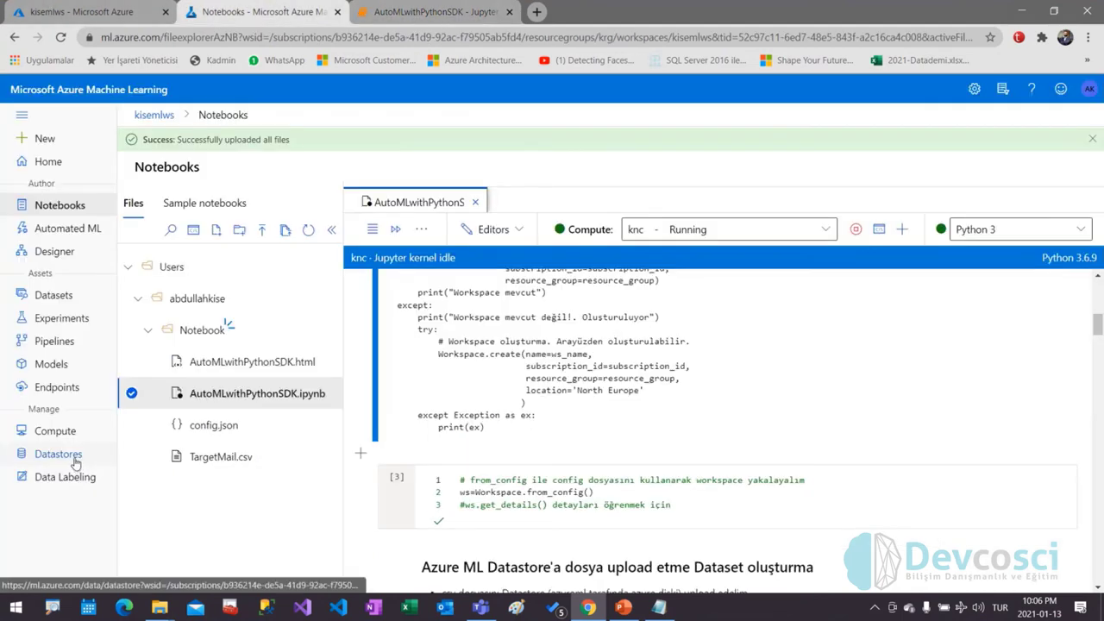
left_click(76, 463)
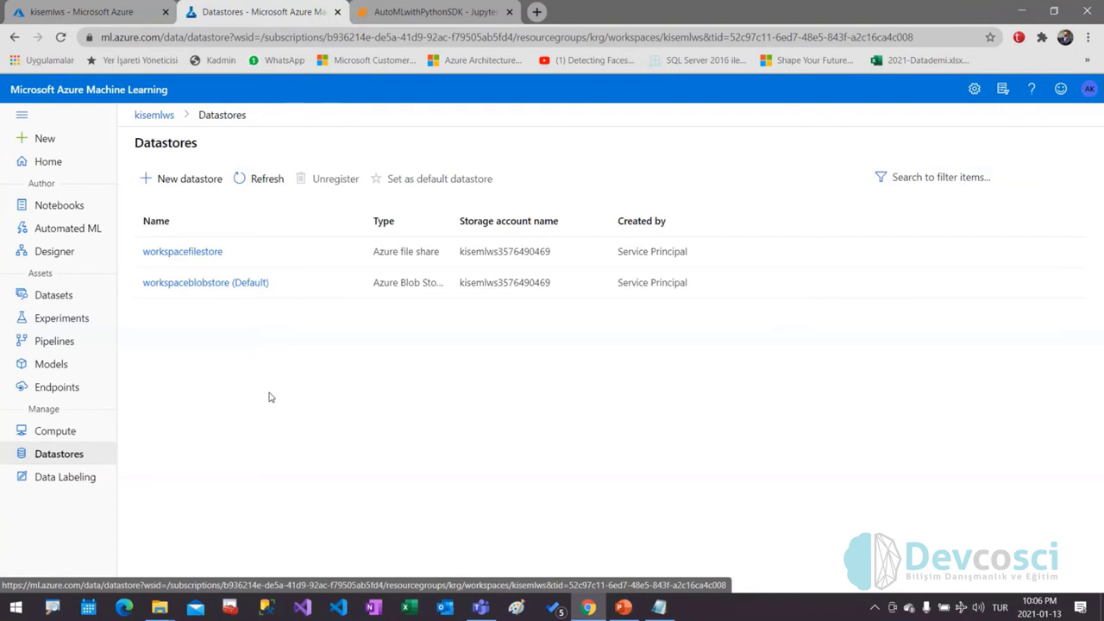
left_click_drag(243, 305, 250, 335)
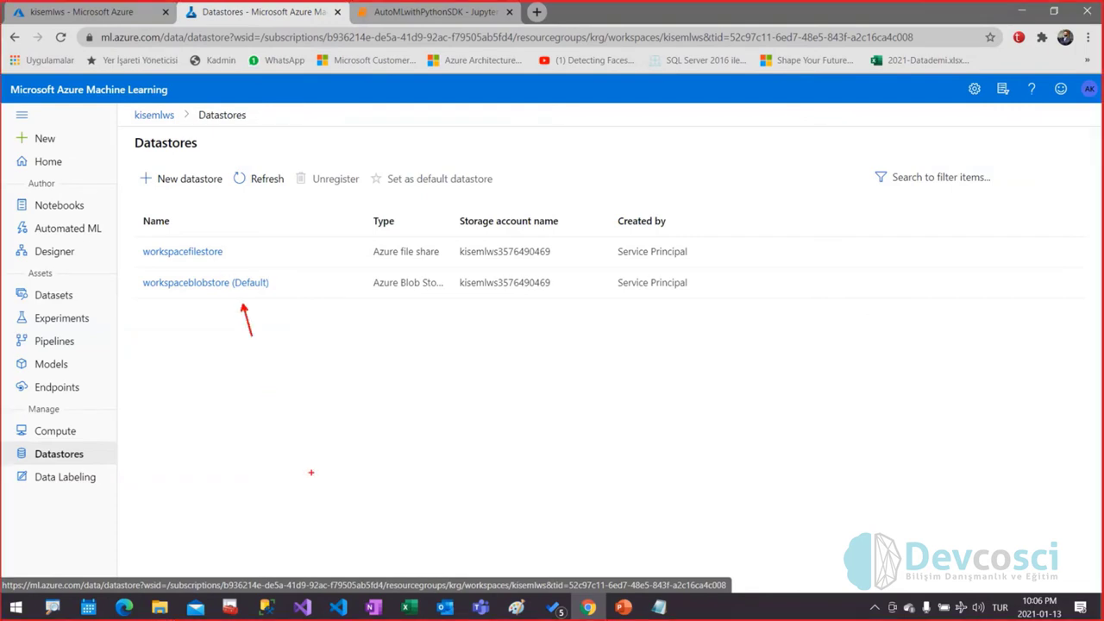
key("Escape")
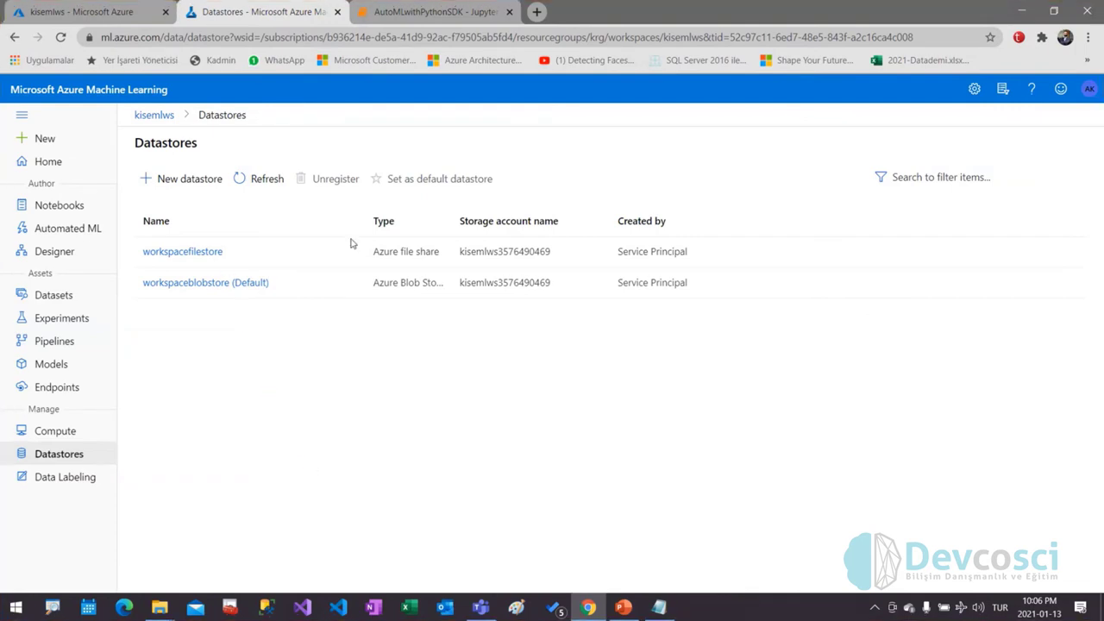
- Return to the Jupyter notebook and run the cell that assigns the workspace's default datastore to ds
left_click(414, 11)
left_click(427, 274)
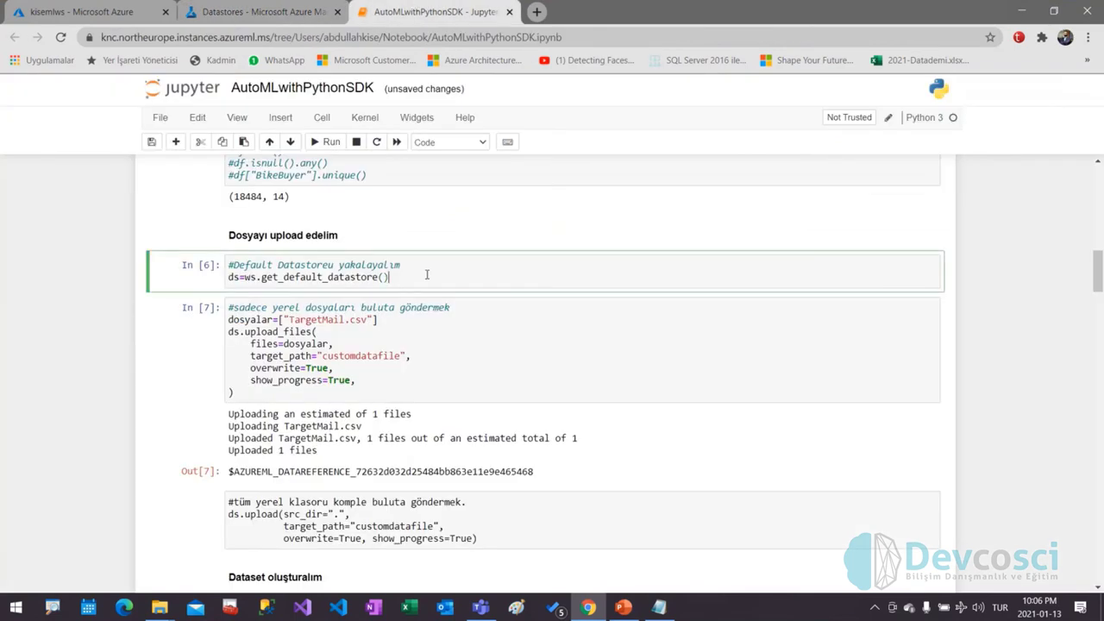
key("ctrl+2")
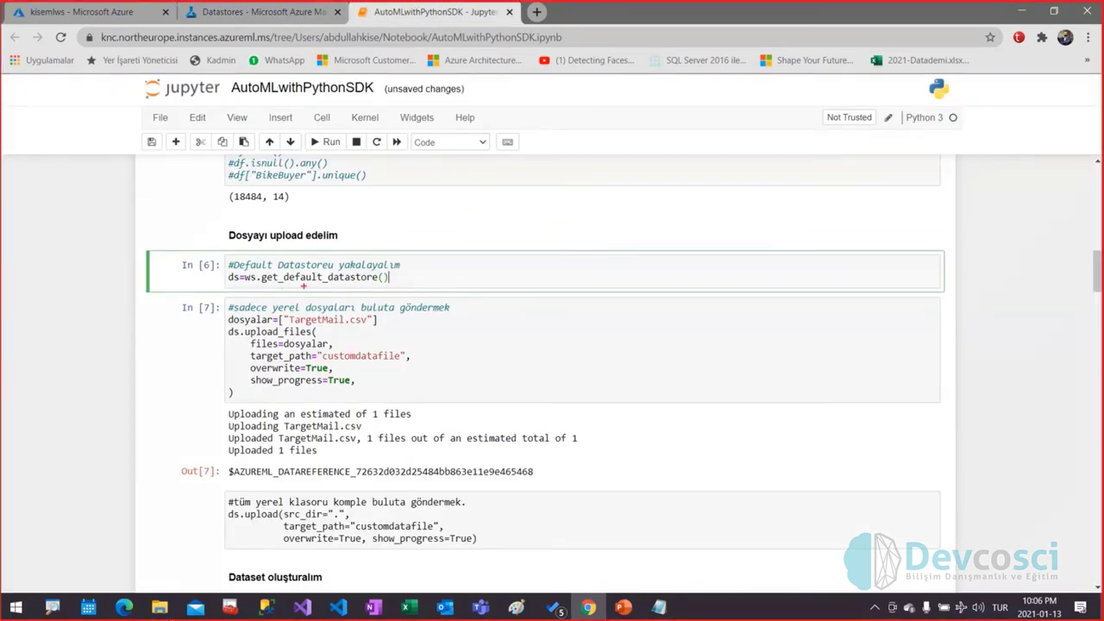
key("Escape")
left_click(408, 264)
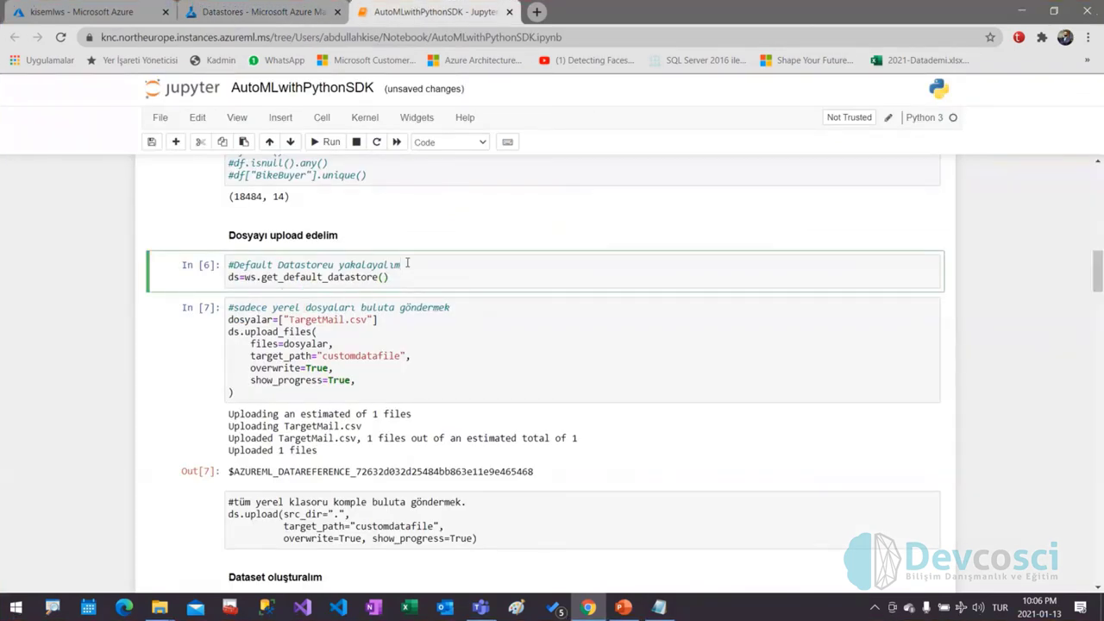
key("shift+Return")
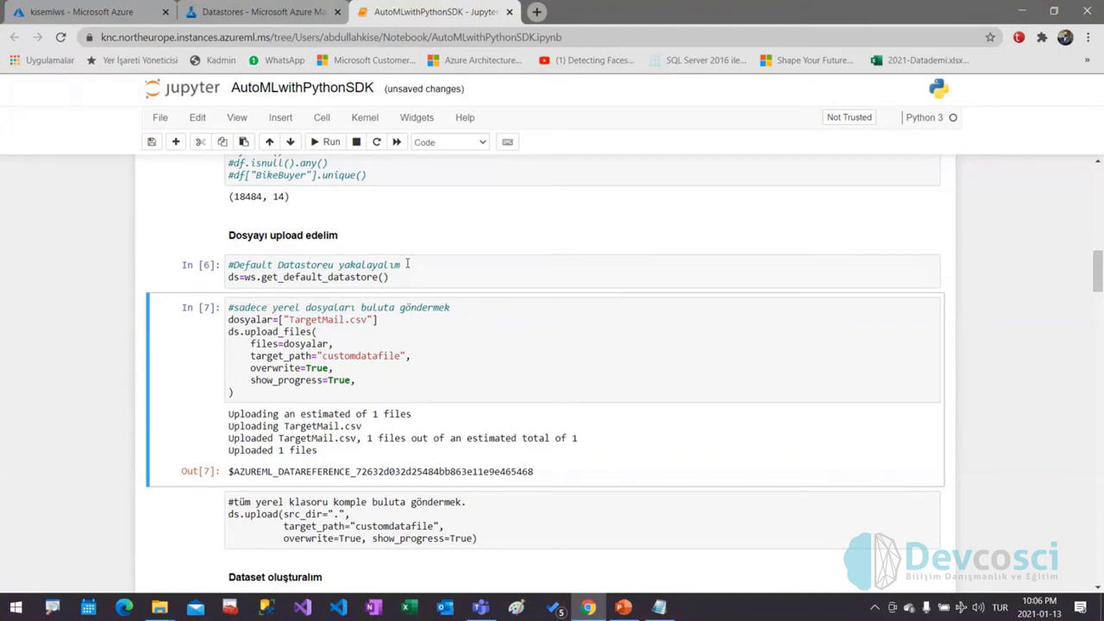
- Review the ds.upload_files arguments and run the cell to upload TargetMail.csv to customdatafile with overwrite enabled
key("ctrl+2")
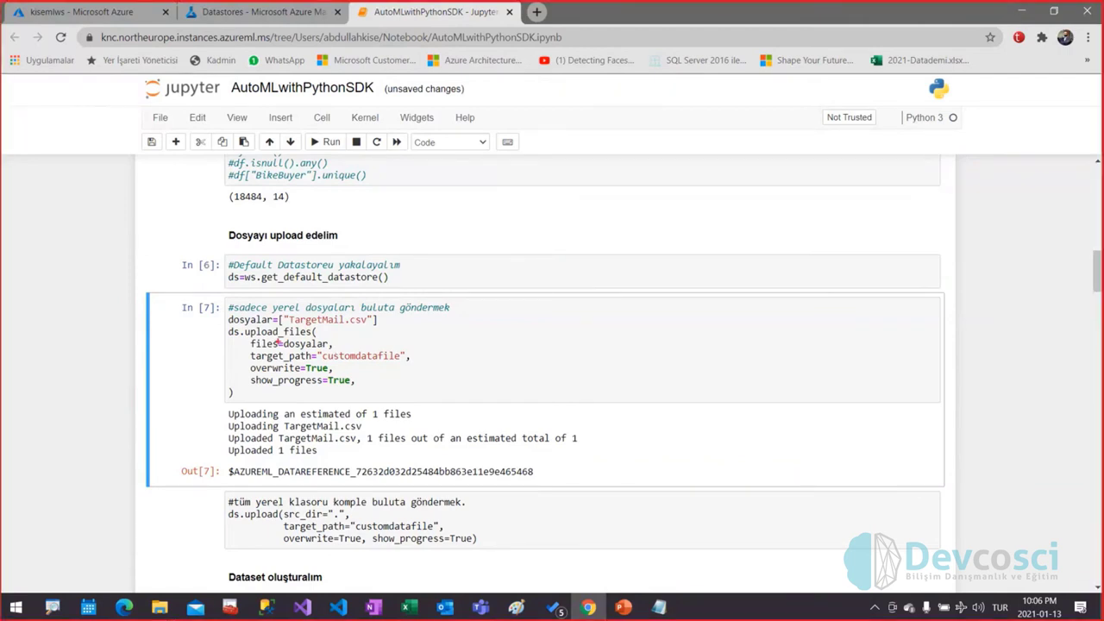
left_click_drag(270, 342, 291, 361)
left_click_drag(340, 312, 385, 285)
left_click_drag(356, 353, 396, 328)
key("Escape")
left_click(409, 356)
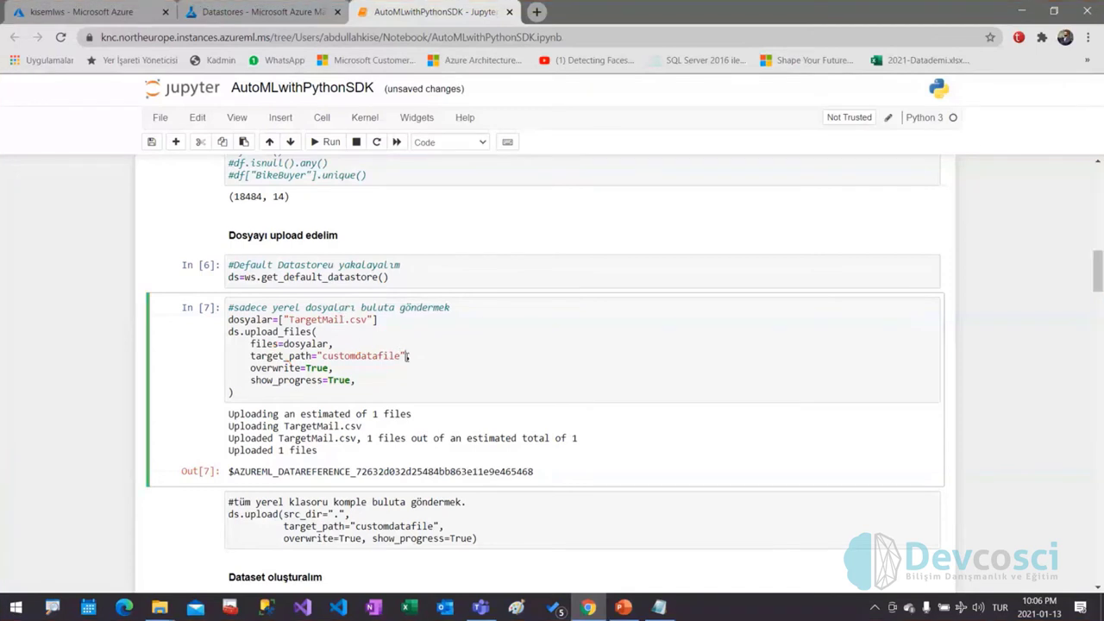
key("shift+Return")
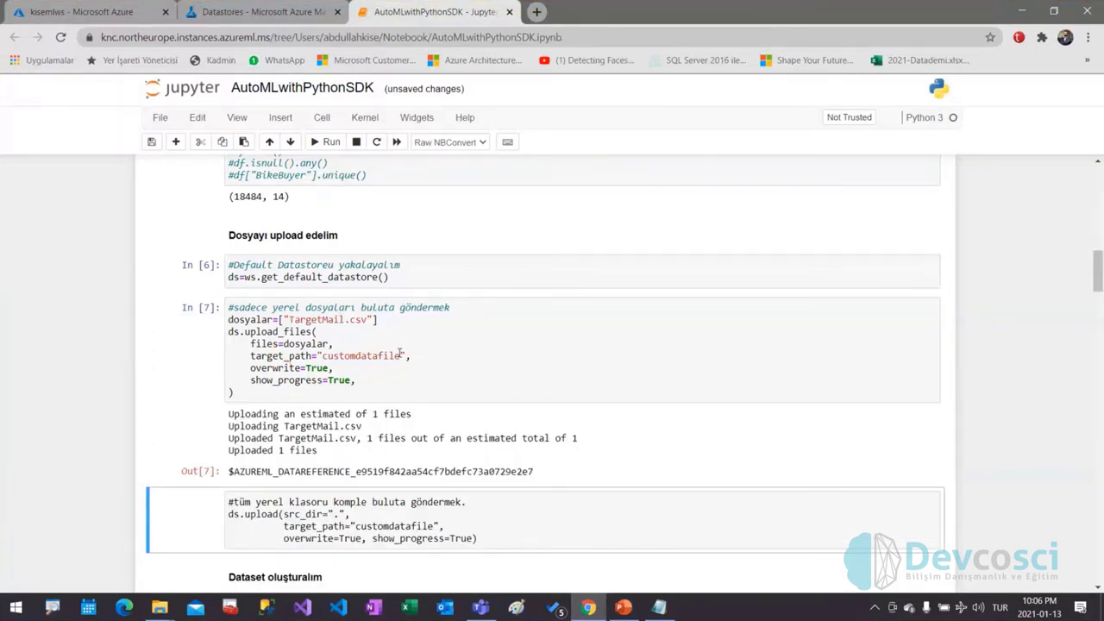
- Go past the whole-folder upload cell and run the cell importing Dataset from azureml.core
scroll(399, 354, "down", 3)
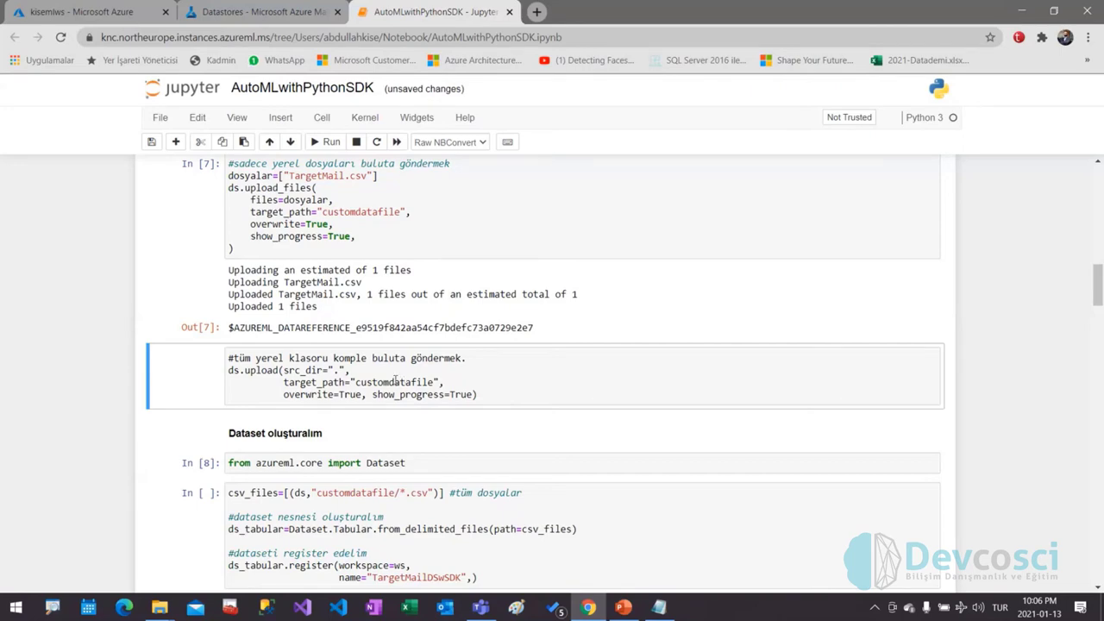
scroll(395, 381, "down", 5)
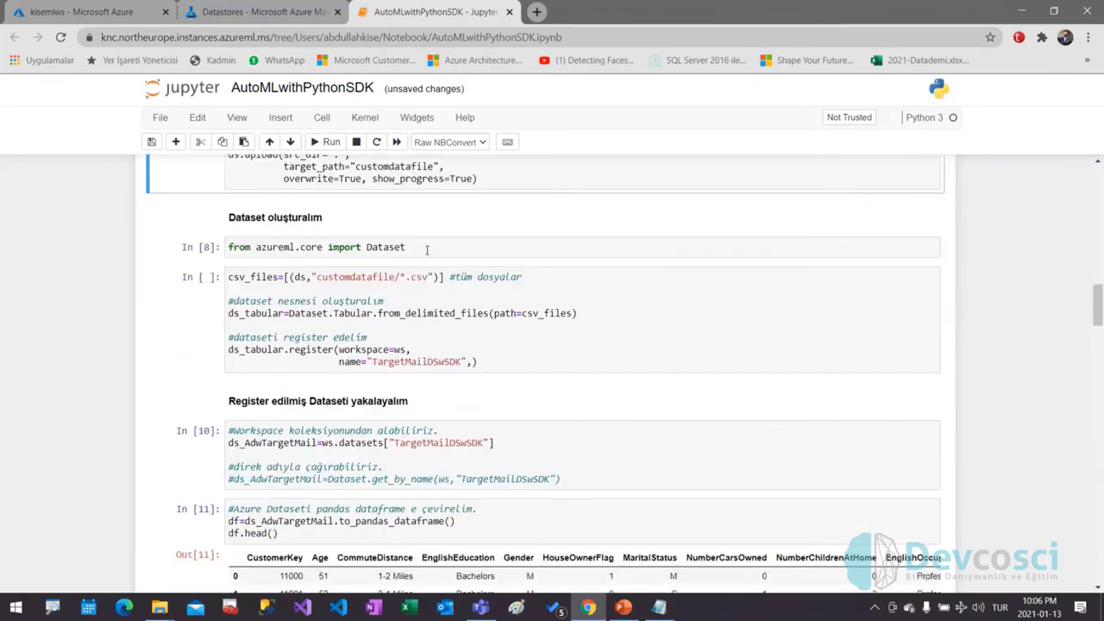
left_click(427, 250)
key("Escape")
key("Down")
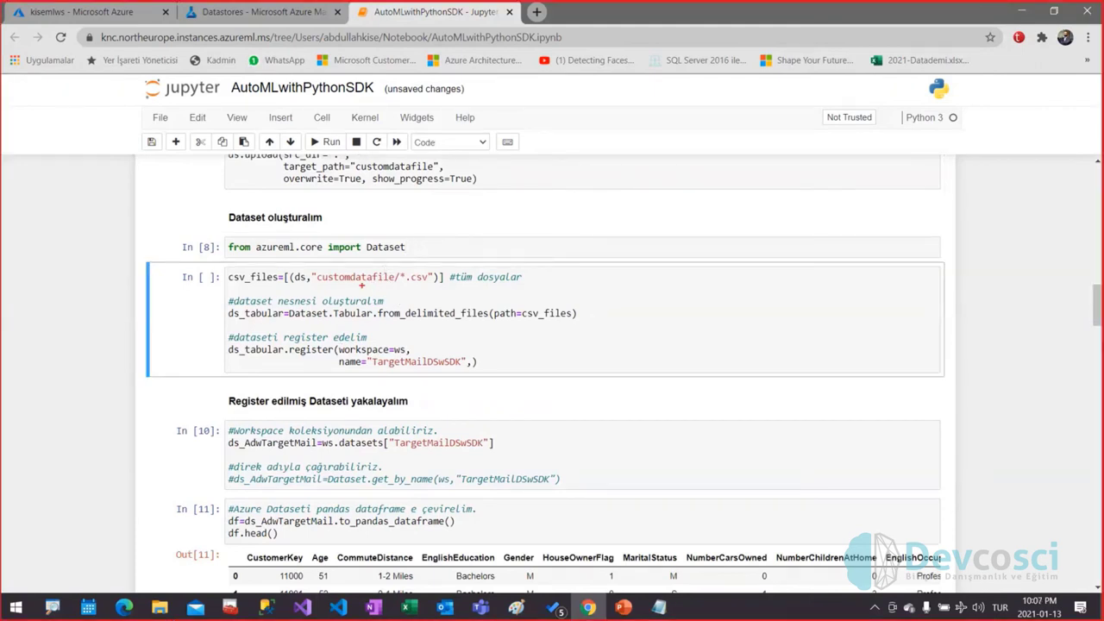
- Review the customdatafile/*.csv path and tabular dataset code, and check the registered datasets in the studio
left_click_drag(360, 285, 357, 314)
left_click_drag(419, 287, 418, 319)
mouse_move(343, 317)
left_mouse_down()
mouse_move(376, 336)
mouse_move(447, 335)
left_mouse_up()
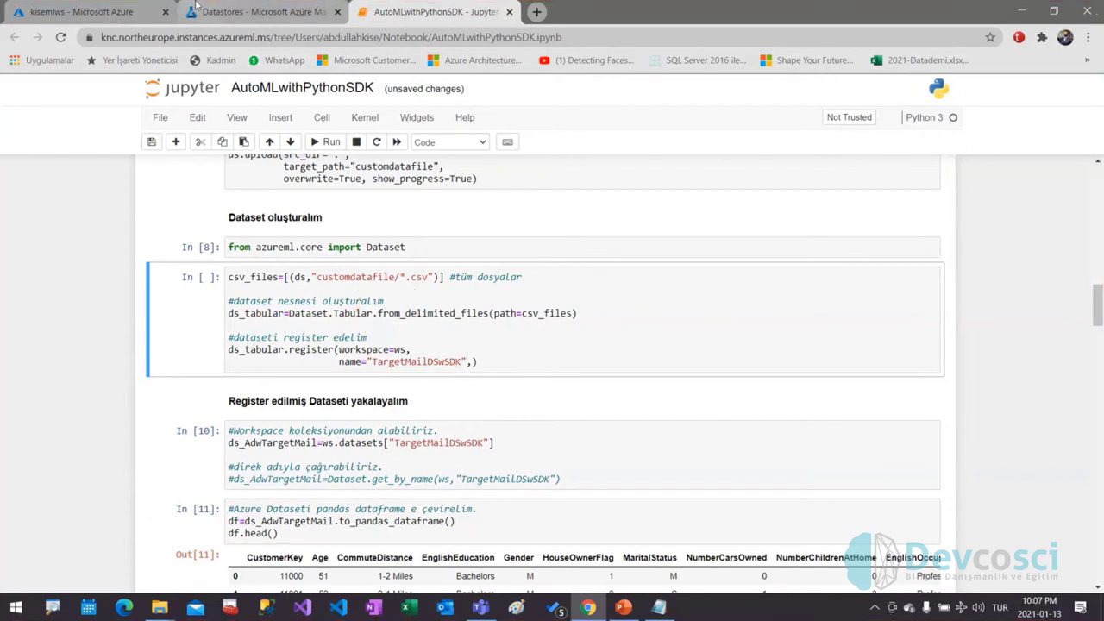
left_click(259, 12)
left_click(54, 295)
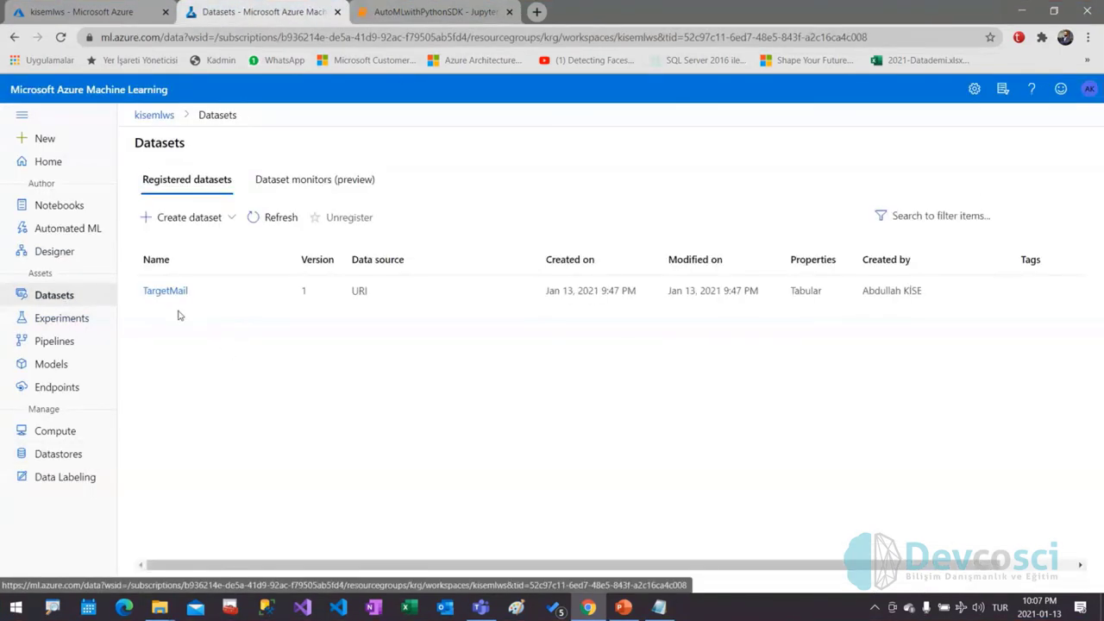
- Run the notebook cell that registers the tabular dataset as TargetMailDSwSDK, and refresh the studio's list of registered datasets
left_click(427, 12)
key("shift+Return")
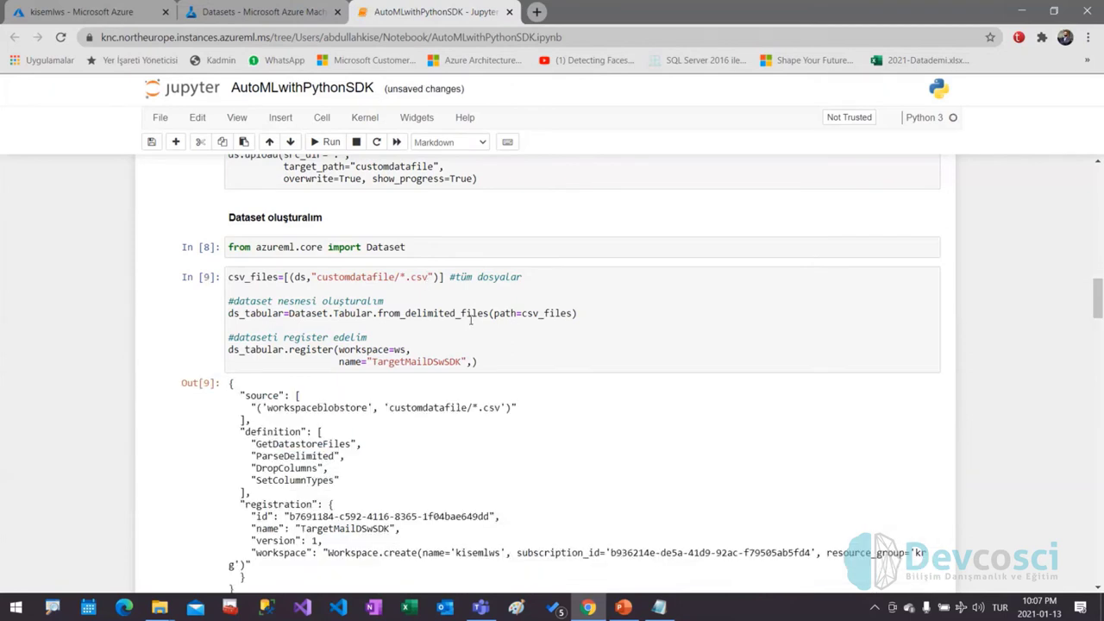
left_click(259, 12)
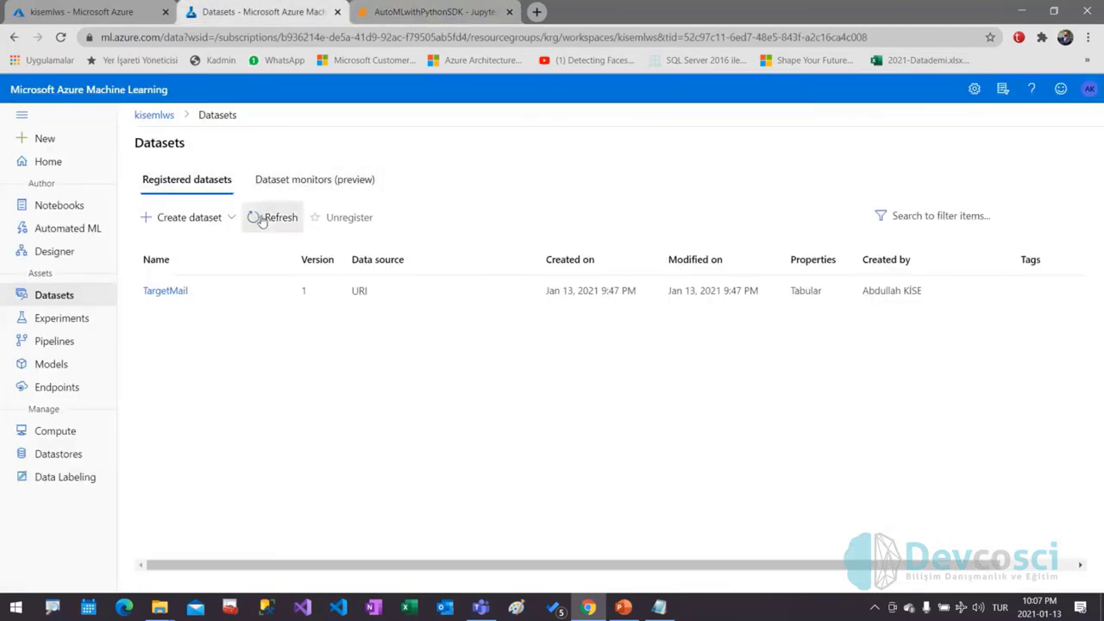
left_click(257, 217)
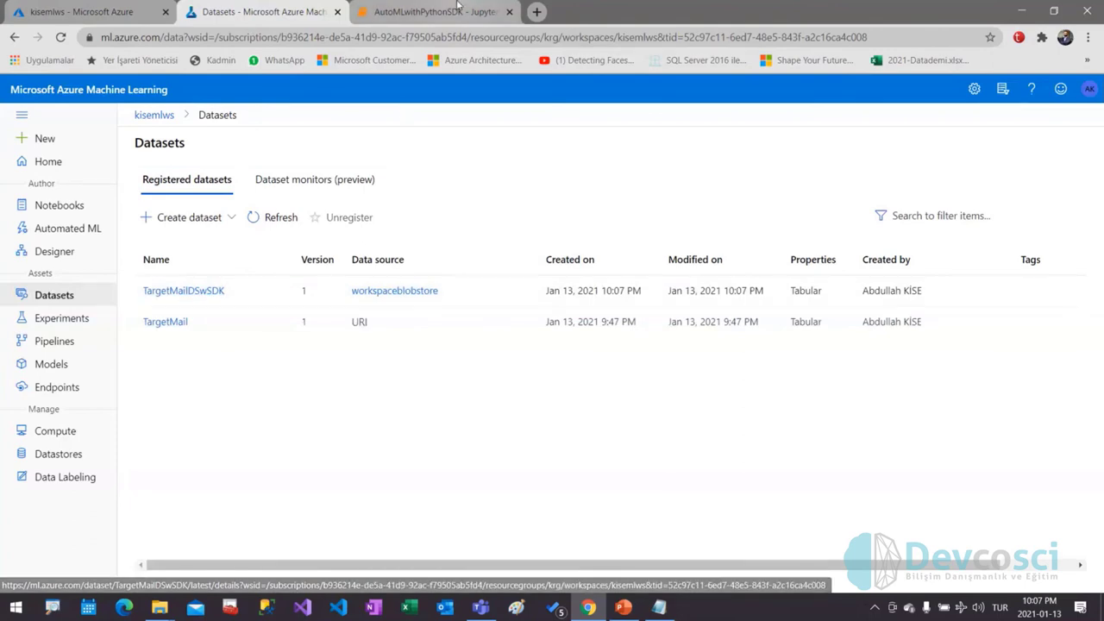
- Return to the Jupyter notebook and activate the cell that retrieves TargetMailDSwSDK from ws.datasets
left_click(432, 12)
scroll(397, 353, "down", 3)
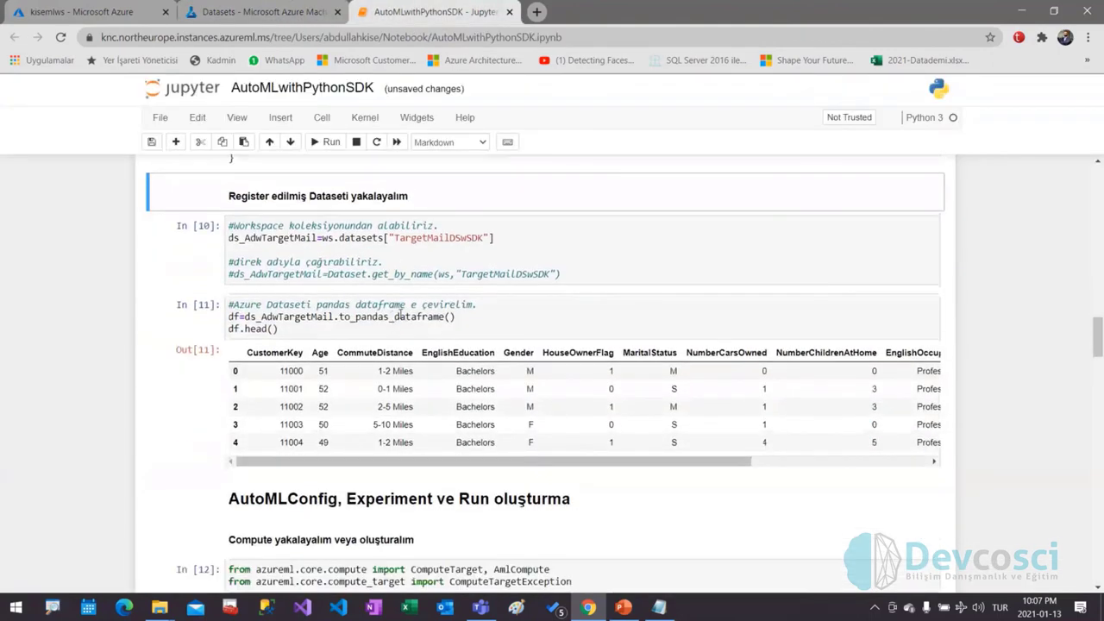
left_click(428, 260)
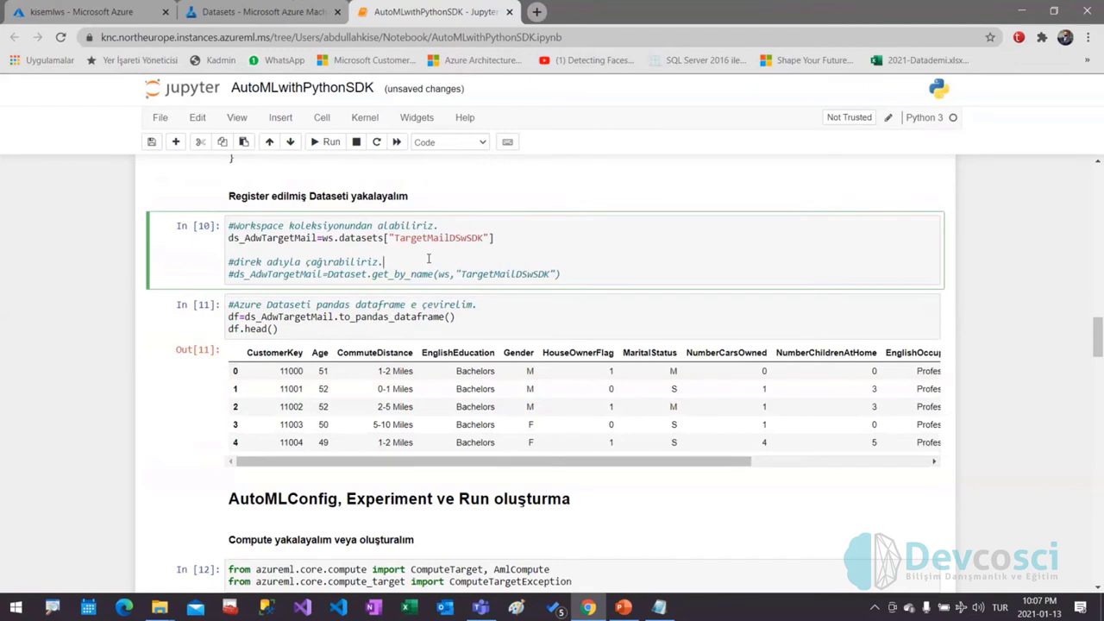